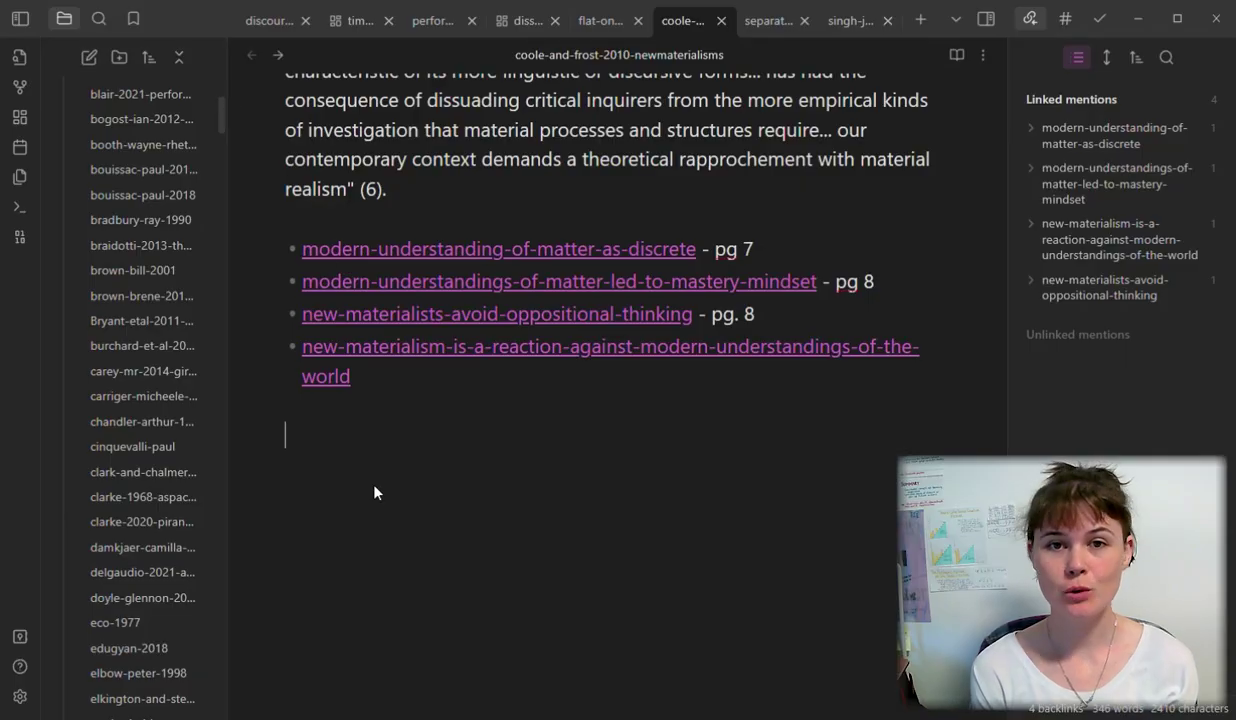
# Step: Add "- pg 8" to the last bulleted link and begin a paragraph: New Materialism "avoids dualism or dialectical reconciliation by espousing a monological account
pyautogui.write('- pg 8')
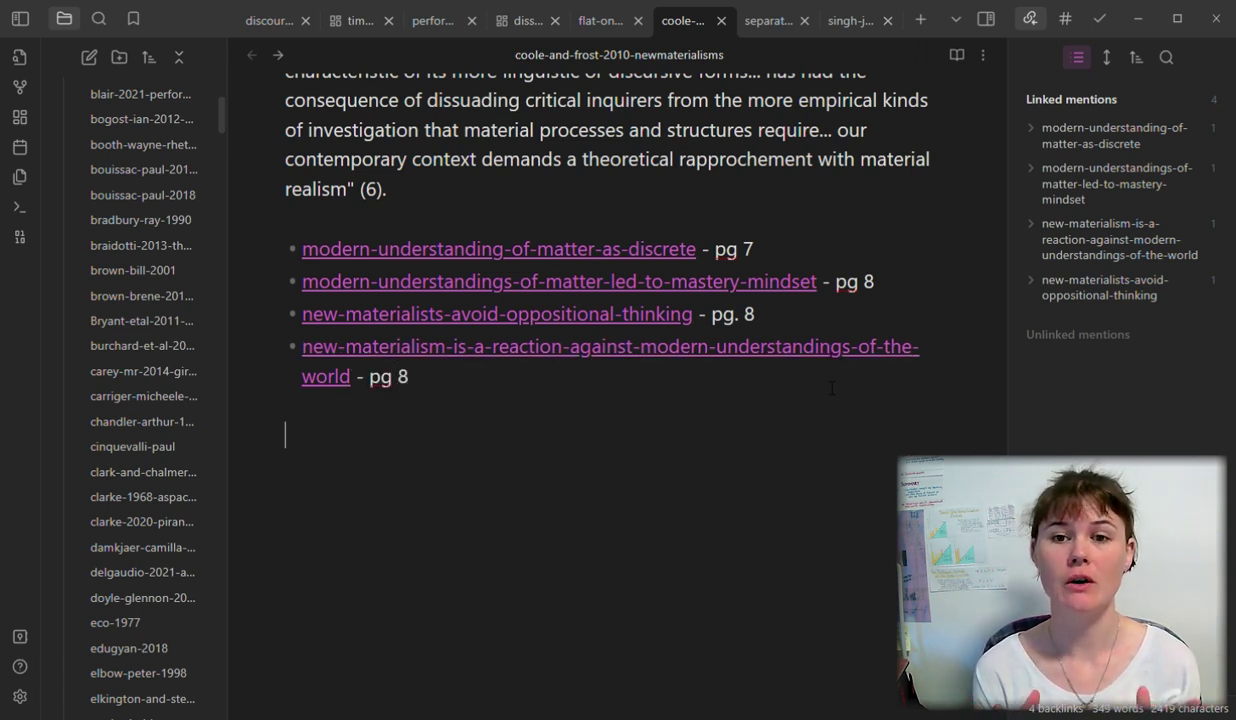
pyautogui.write('w Materialism "avoids dualism or dialecti')
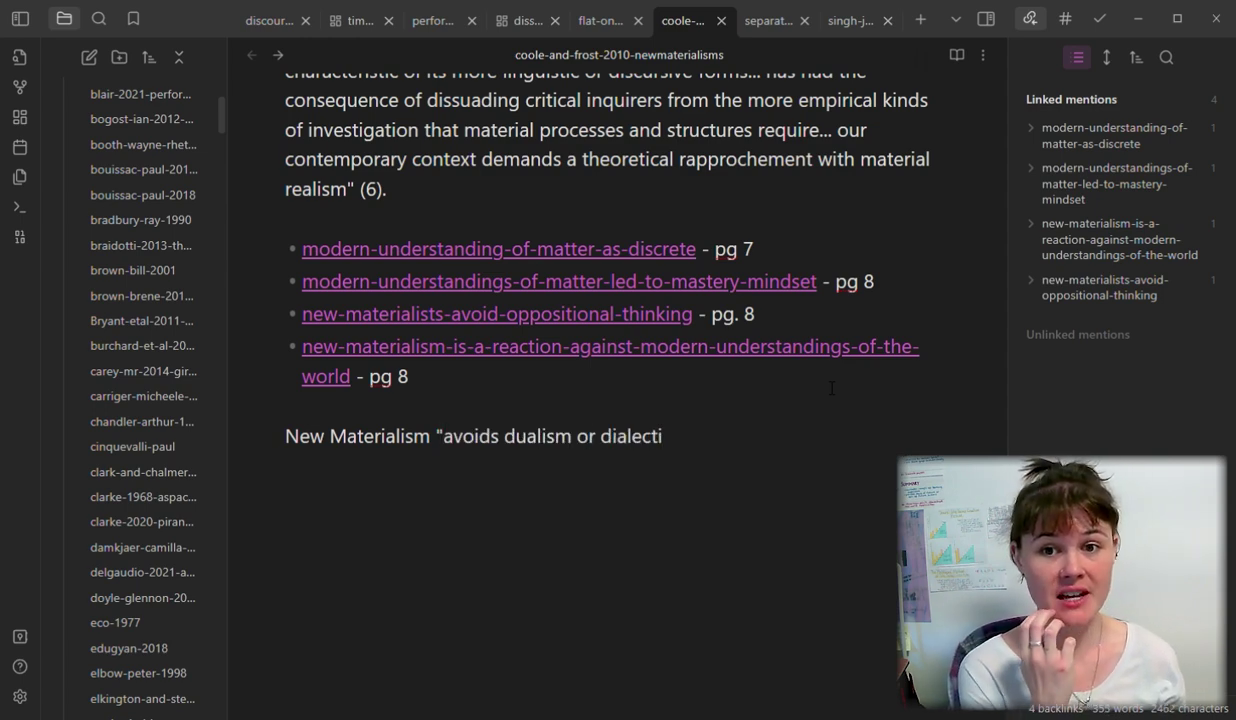
pyautogui.write('cal reconciliation ')
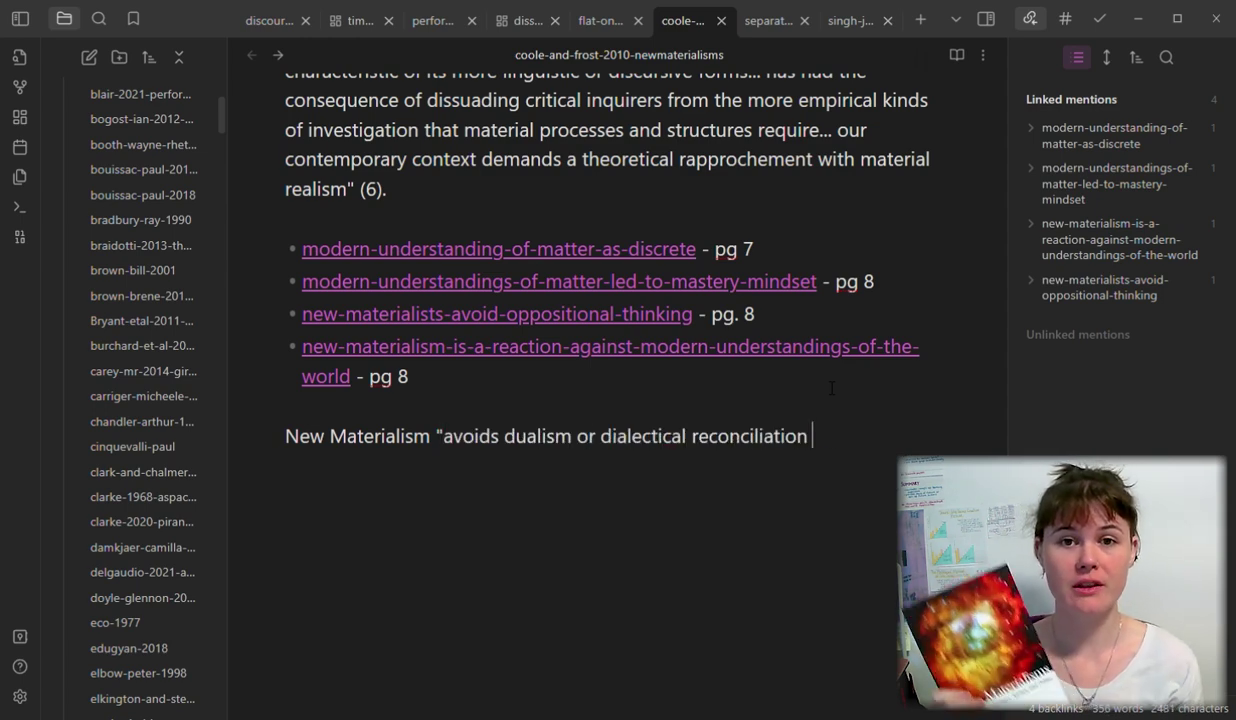
pyautogui.write('by espousing a monological account')
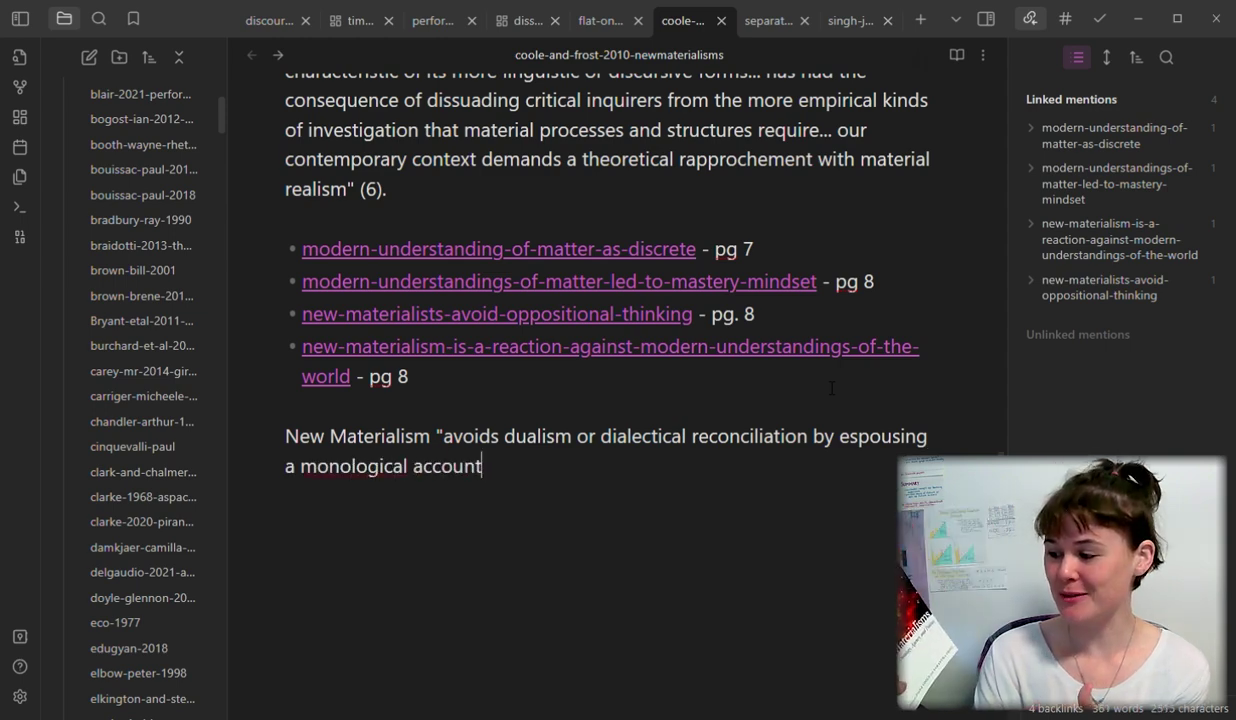
# Step: Continue the New Materialism quotation with "of emergent, generative material being. It draws inspiration"
pyautogui.write(' of emergent alternativ')
pyautogui.press('BackSpace')
pyautogui.press('BackSpace')
pyautogui.press('BackSpace')
pyautogui.press('BackSpace')
pyautogui.press('BackSpace')
pyautogui.press('BackSpace')
pyautogui.press('BackSpace')
pyautogui.press('BackSpace')
pyautogui.press('BackSpace')
pyautogui.press('BackSpace')
pyautogui.press('BackSpace')
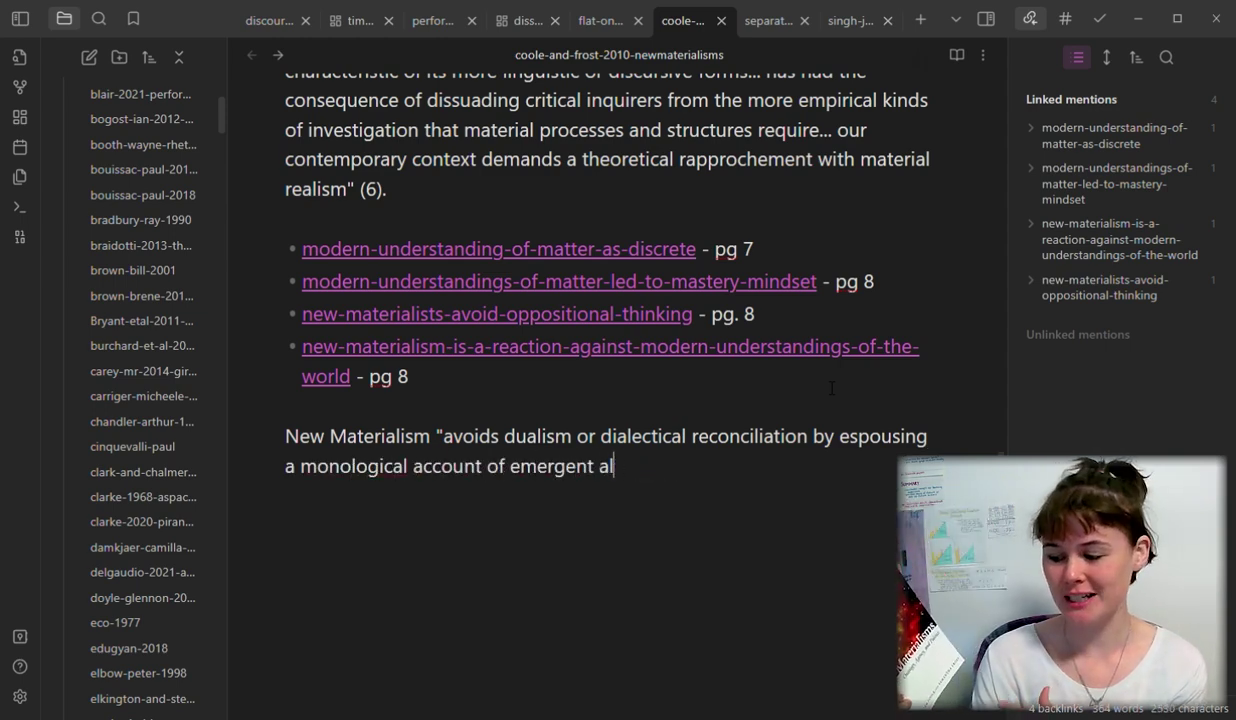
pyautogui.write(', f')
pyautogui.press('BackSpace')
pyautogui.write('generative ')
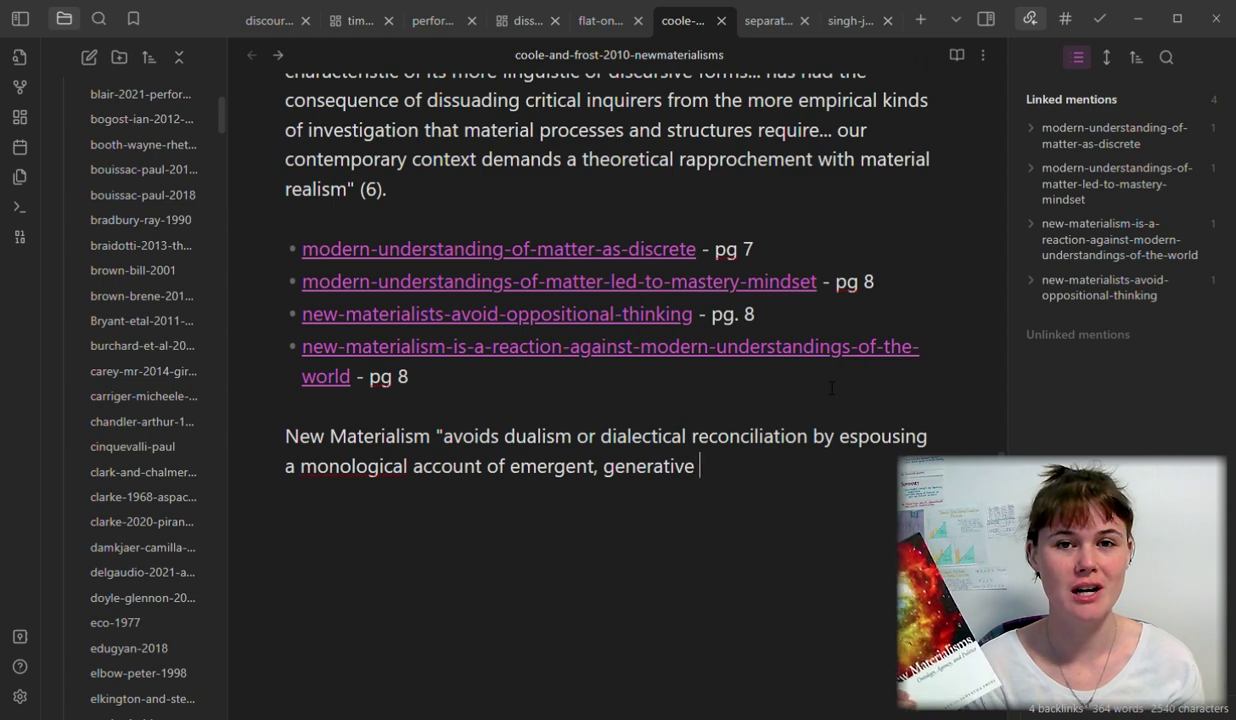
pyautogui.write('material being. It draws inspiratio')
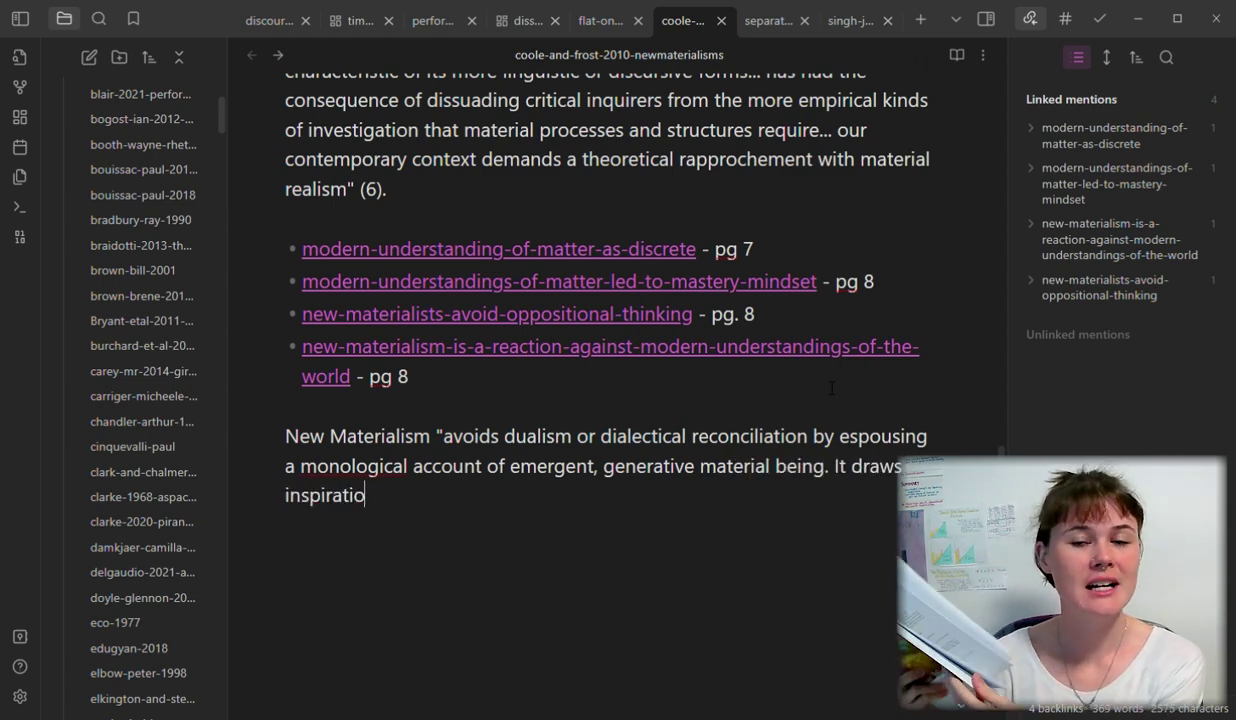
# Step: Extend the quotation: "from exploring alternative ontologies, such as that of Spinoza, whose work emerged more or less contemporaneously with Cartesianism in early modernity"
pyautogui.write('n from exploring alternative ontologie')
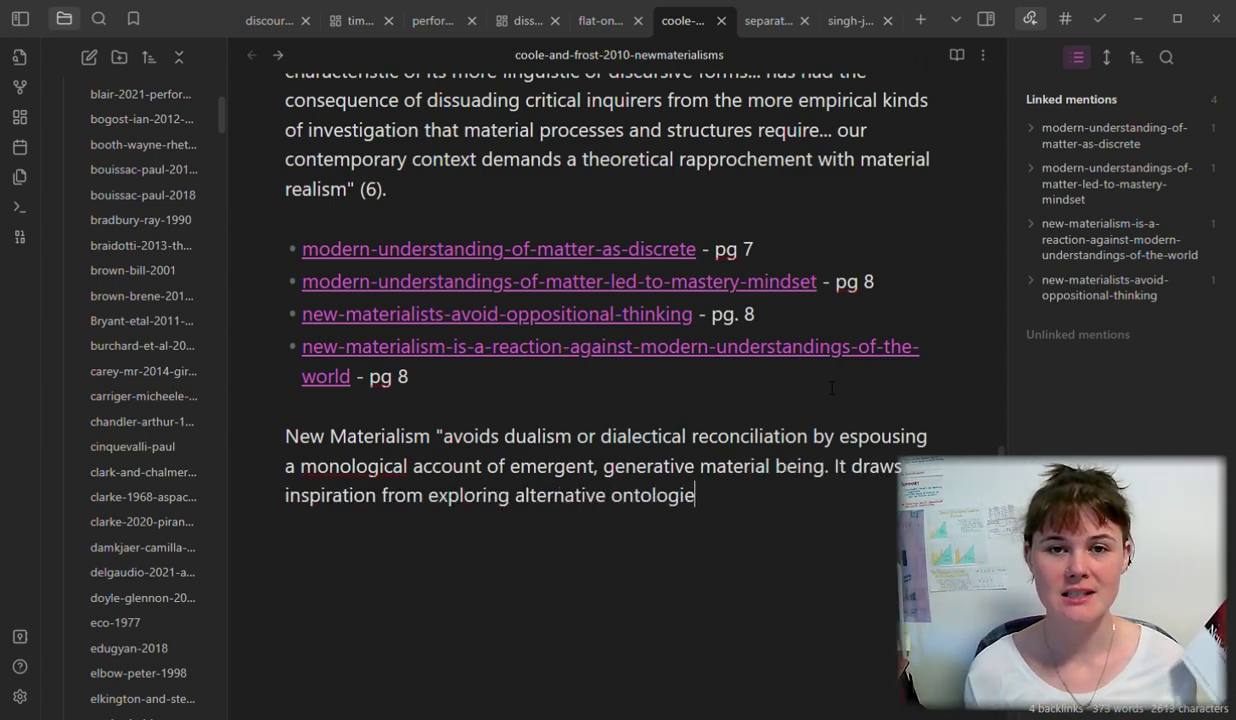
pyautogui.write('s, such as that of Spinoza, whose ')
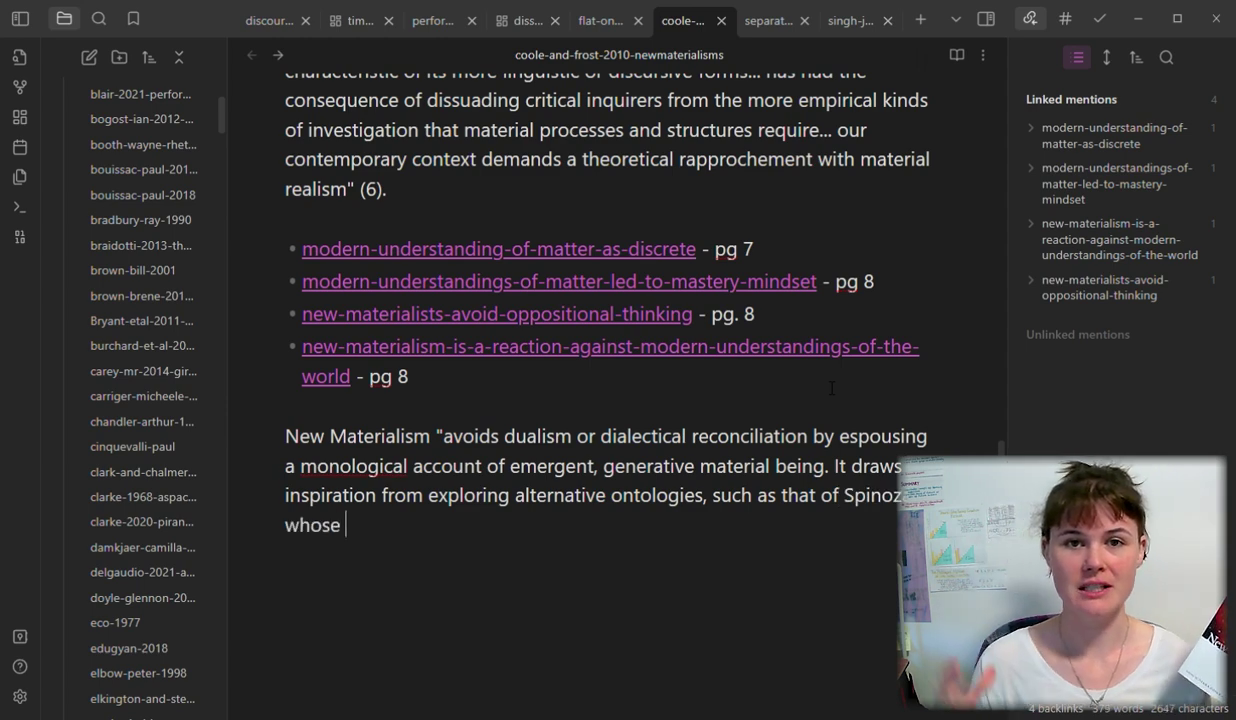
pyautogui.write('work emerged more or less conte')
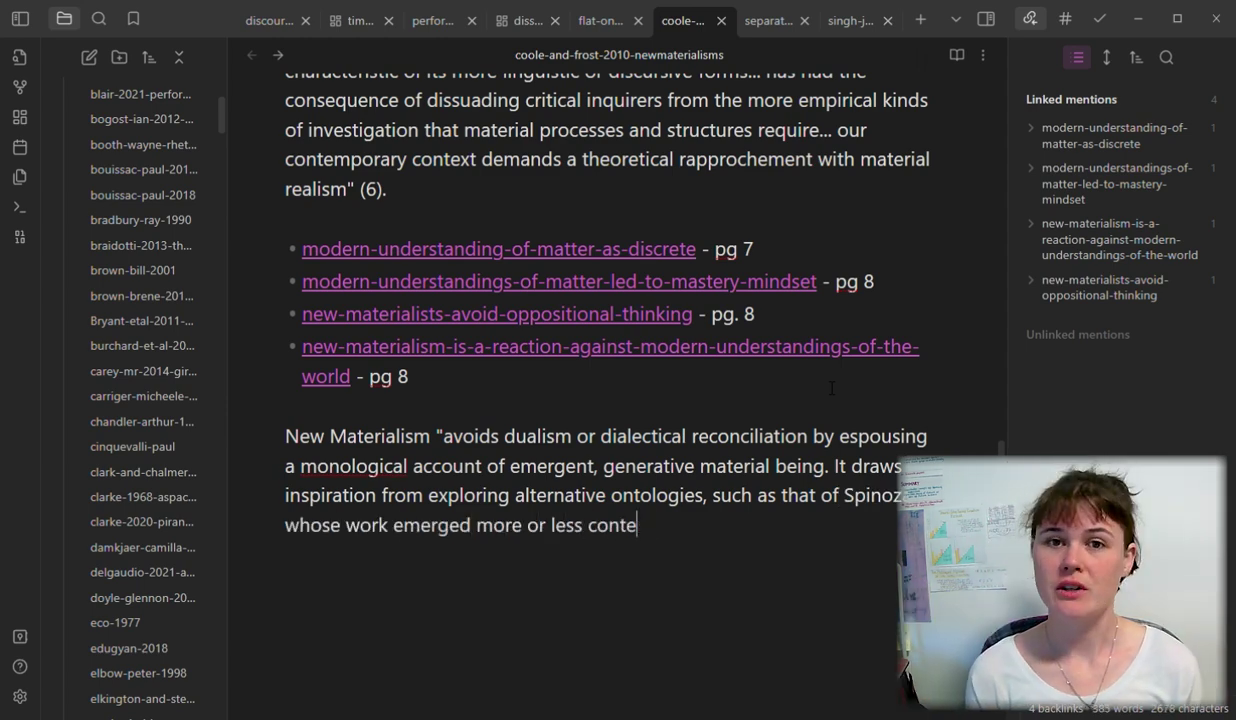
pyautogui.write('mporaneously with Cart')
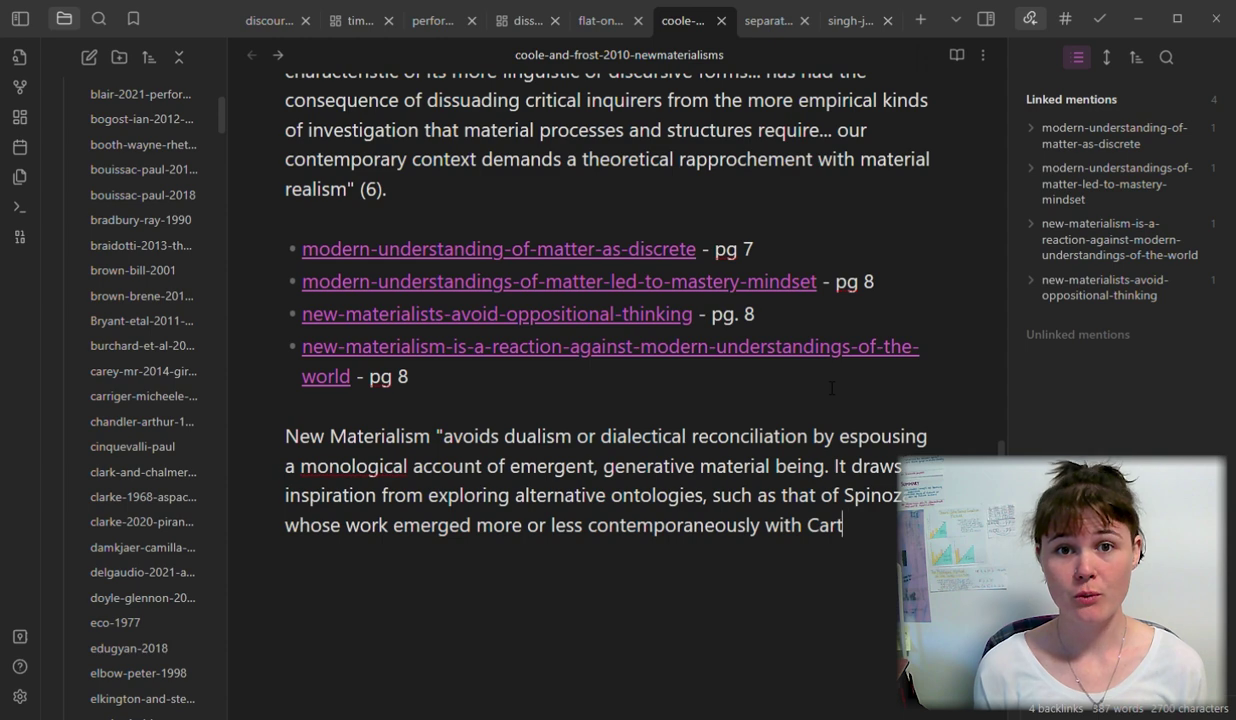
pyautogui.write('esianism in early modernity ')
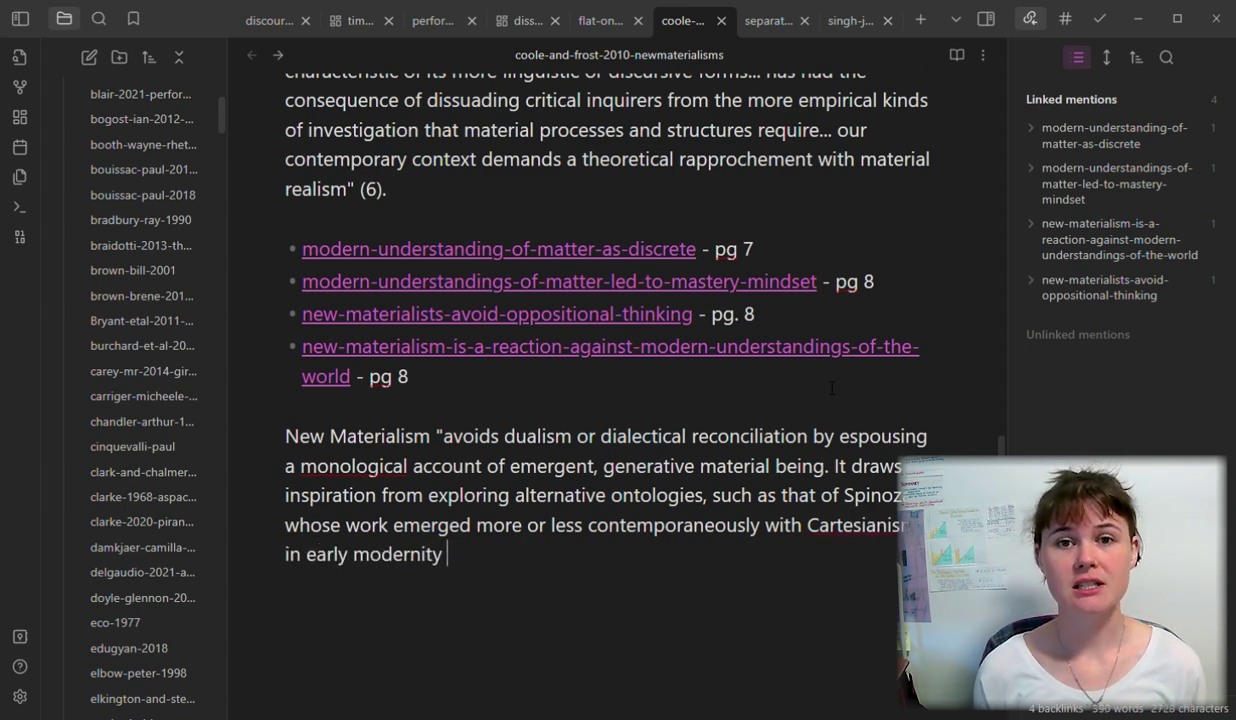
# Step: Finish the quotation with "yet which until recently enjoyed a far more subterranean or subjugated existence" and cite page (8)
pyautogui.write('yet which until recently enjoyed a far m')
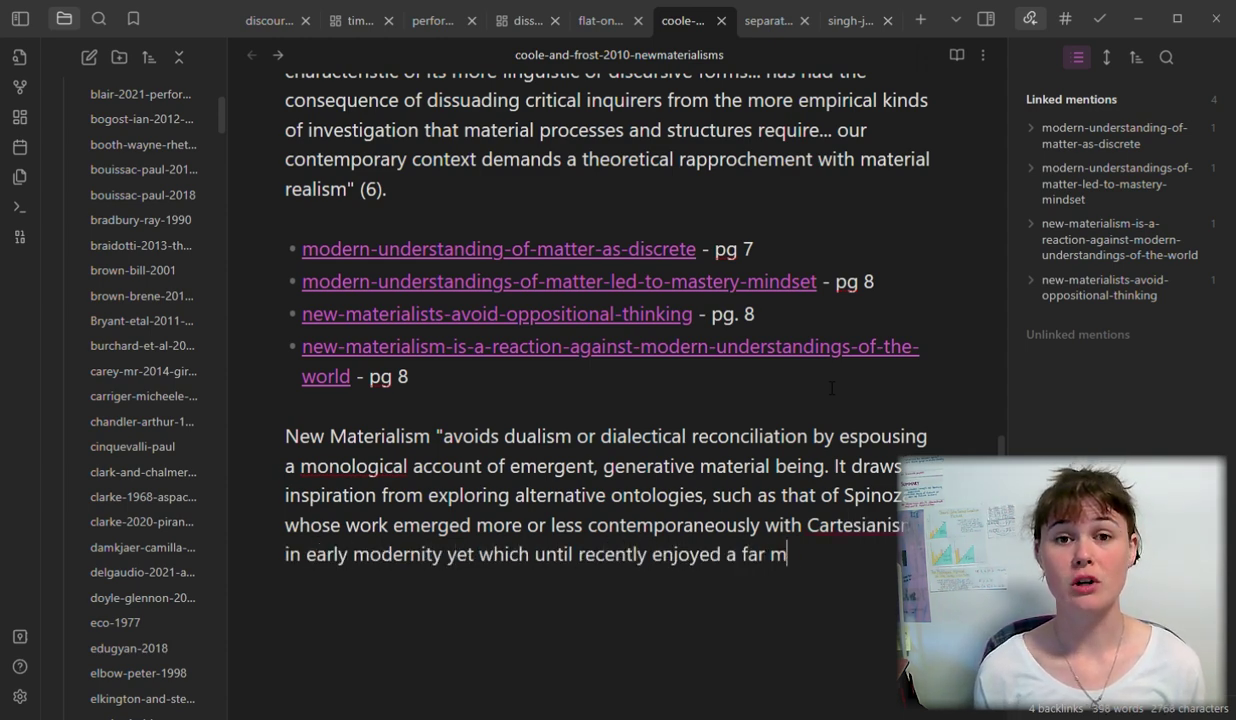
pyautogui.write('ore subterrenean')
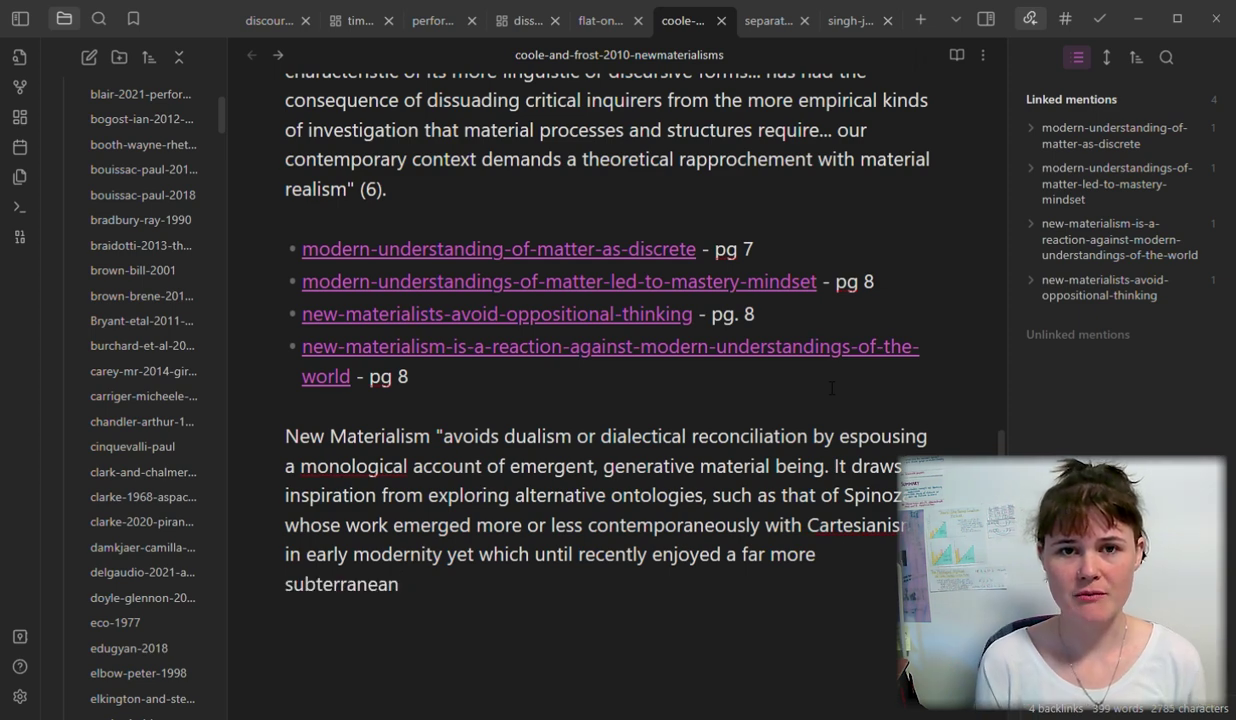
pyautogui.write(' or subjugated existence" (8')
pyautogui.press('End')
# Step: Start a separate paragraph reading "new materialists are attracted to forms of vitalism that refuse" to differentiate between
pyautogui.press('Return')
pyautogui.press('Return')
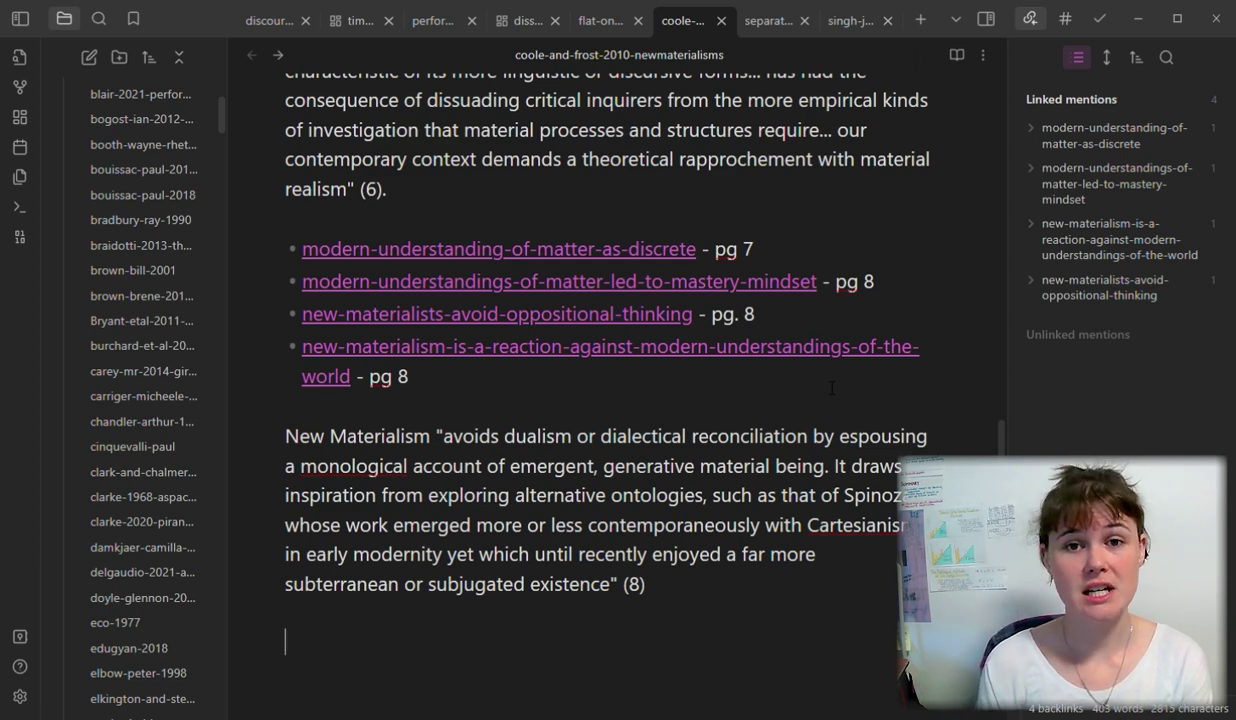
pyautogui.write('"new materialists')
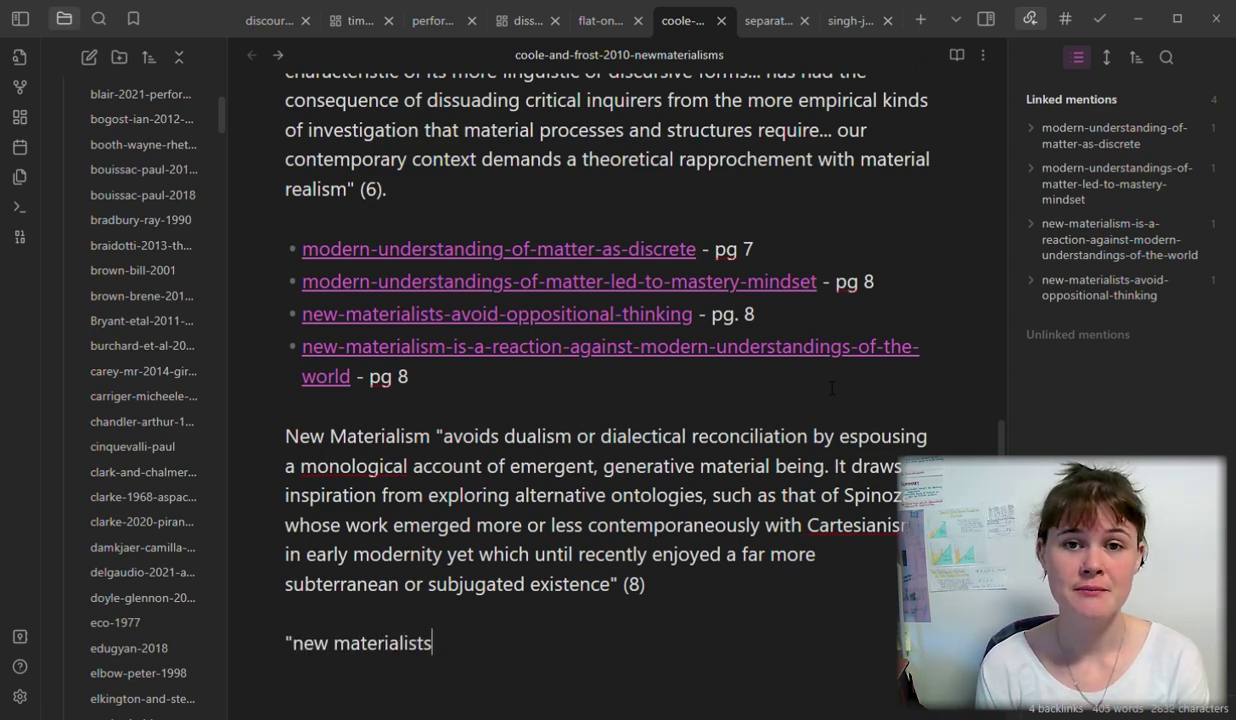
pyautogui.write(' are attracted to forms of vital')
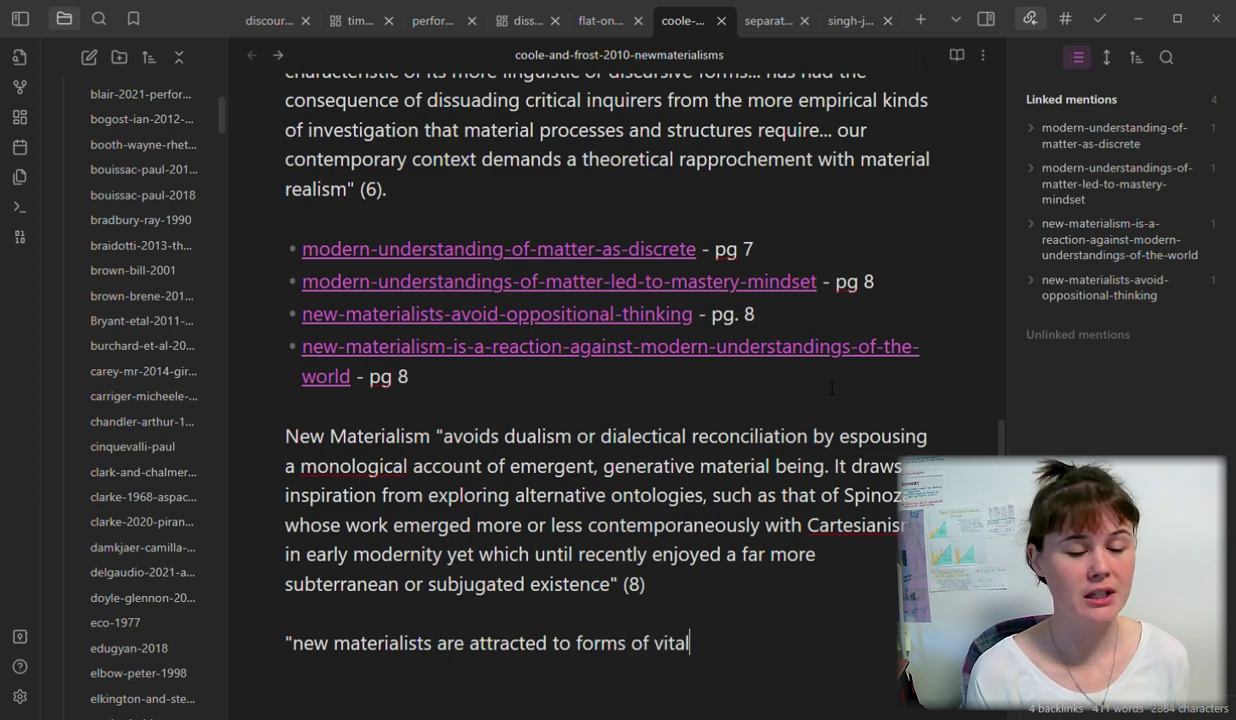
pyautogui.write('ism that refuse" to ')
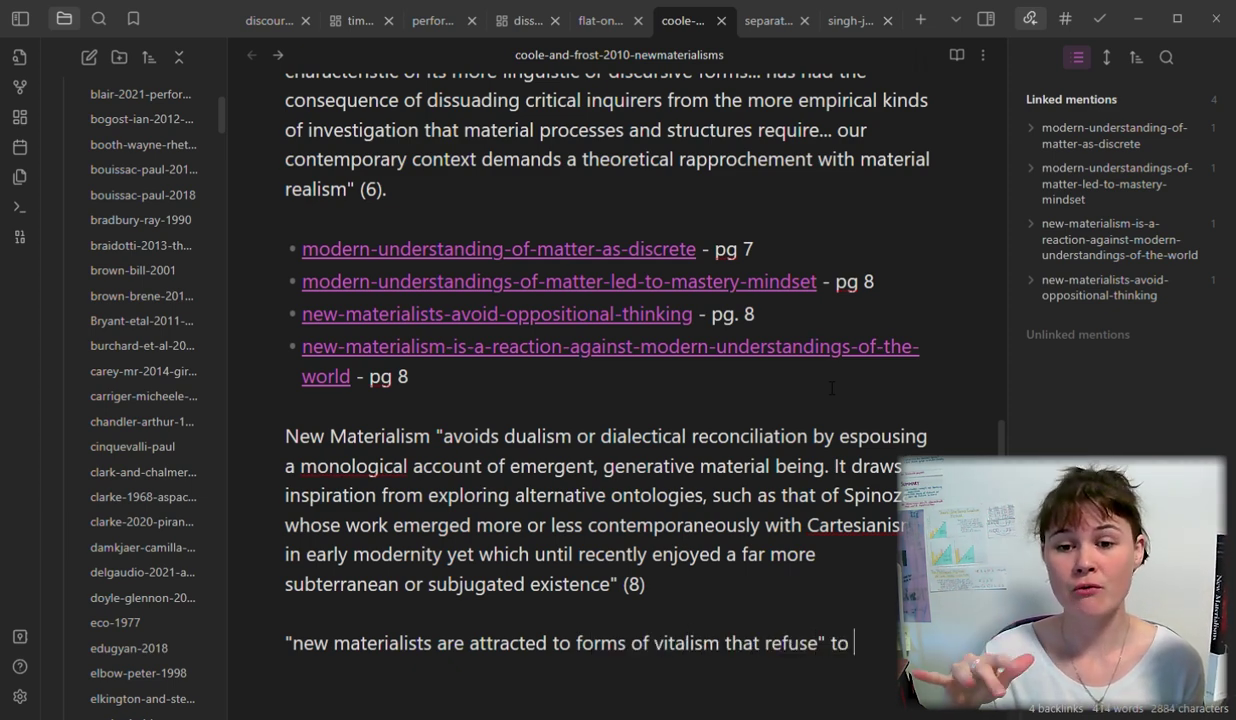
pyautogui.write('differentiate between')
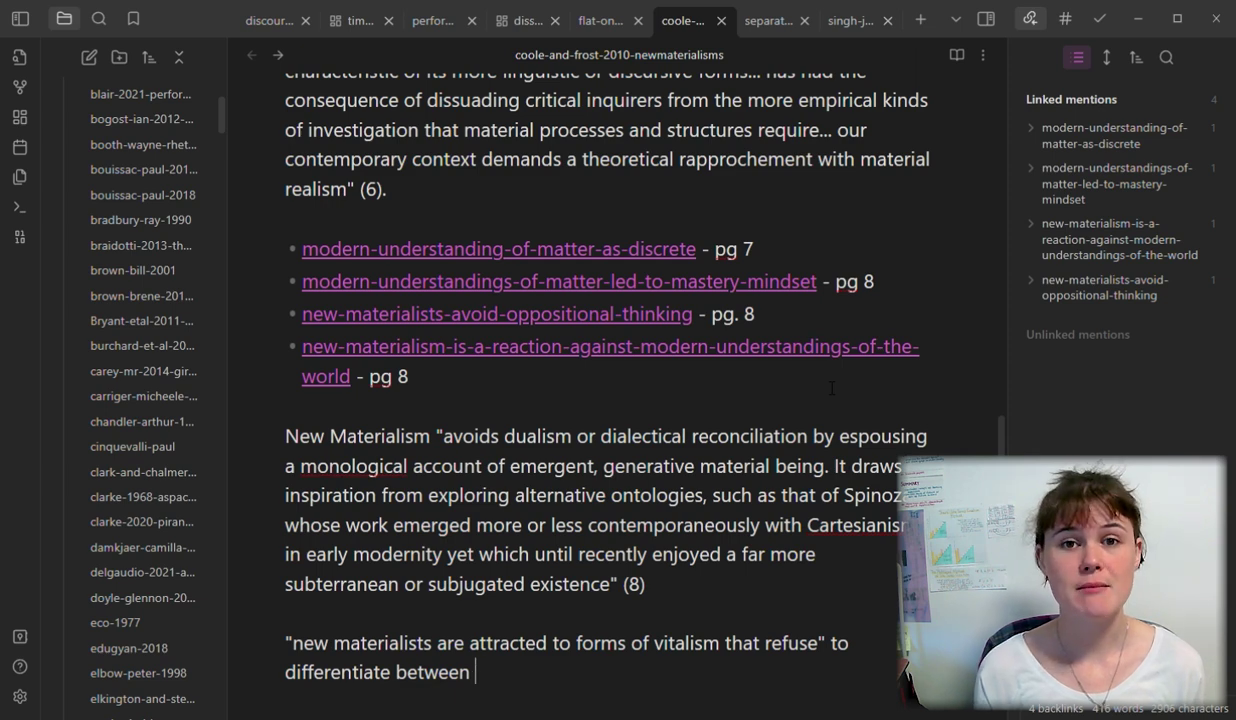
# Step: Complete the vitalism paragraph with "the sort of mechanical, inorganic matter described by physicists and the evolving organic systems described by biologists" (9)
pyautogui.write(' "the sort of mechanical, inorga')
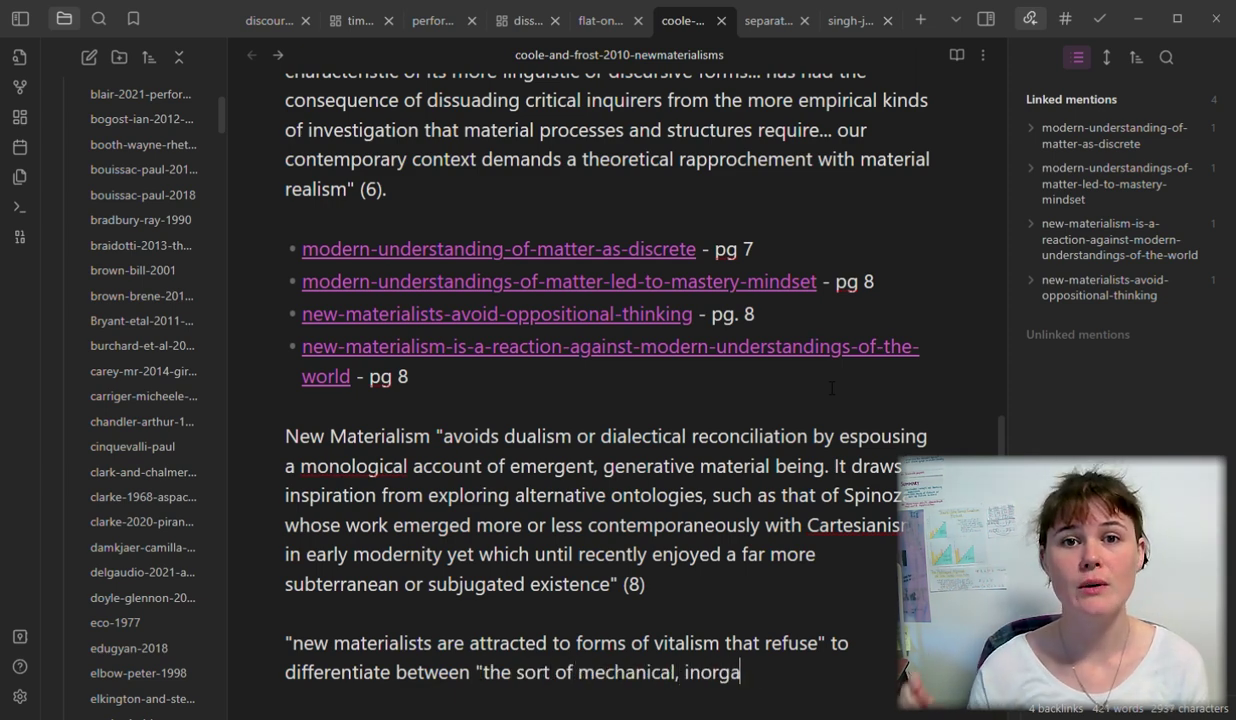
pyautogui.write('nic matter described by ')
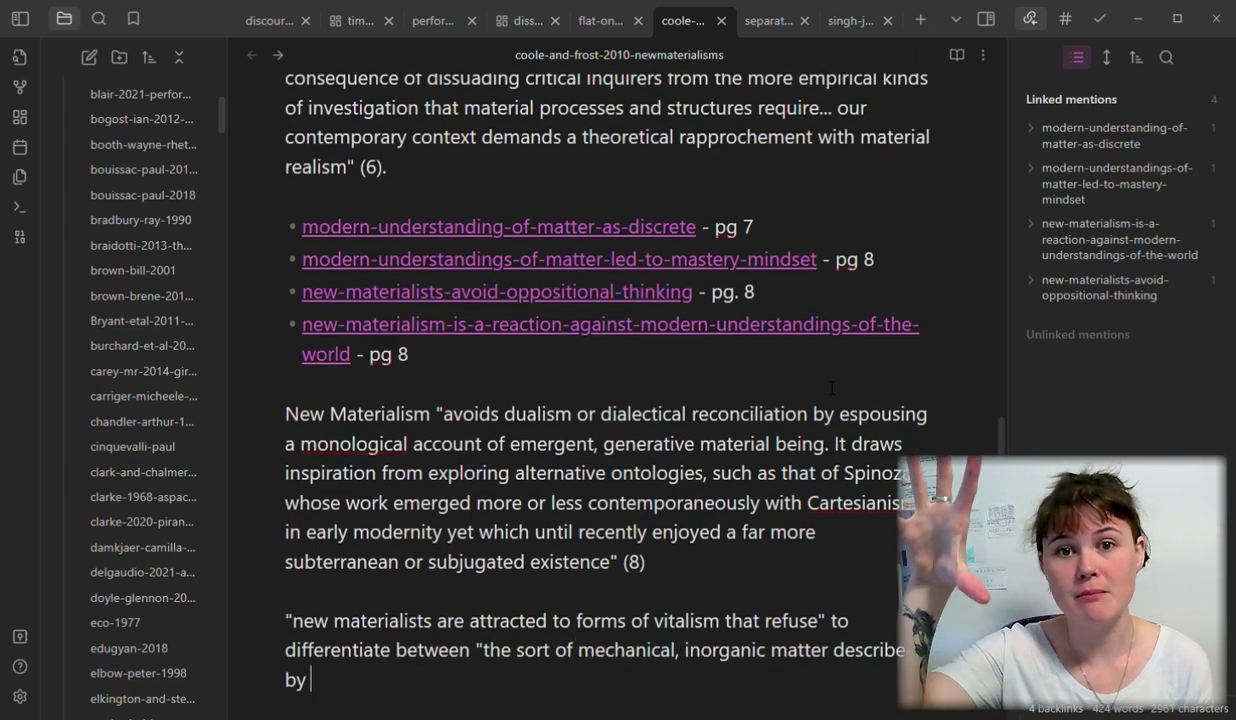
pyautogui.write('physicists and the evolving organic')
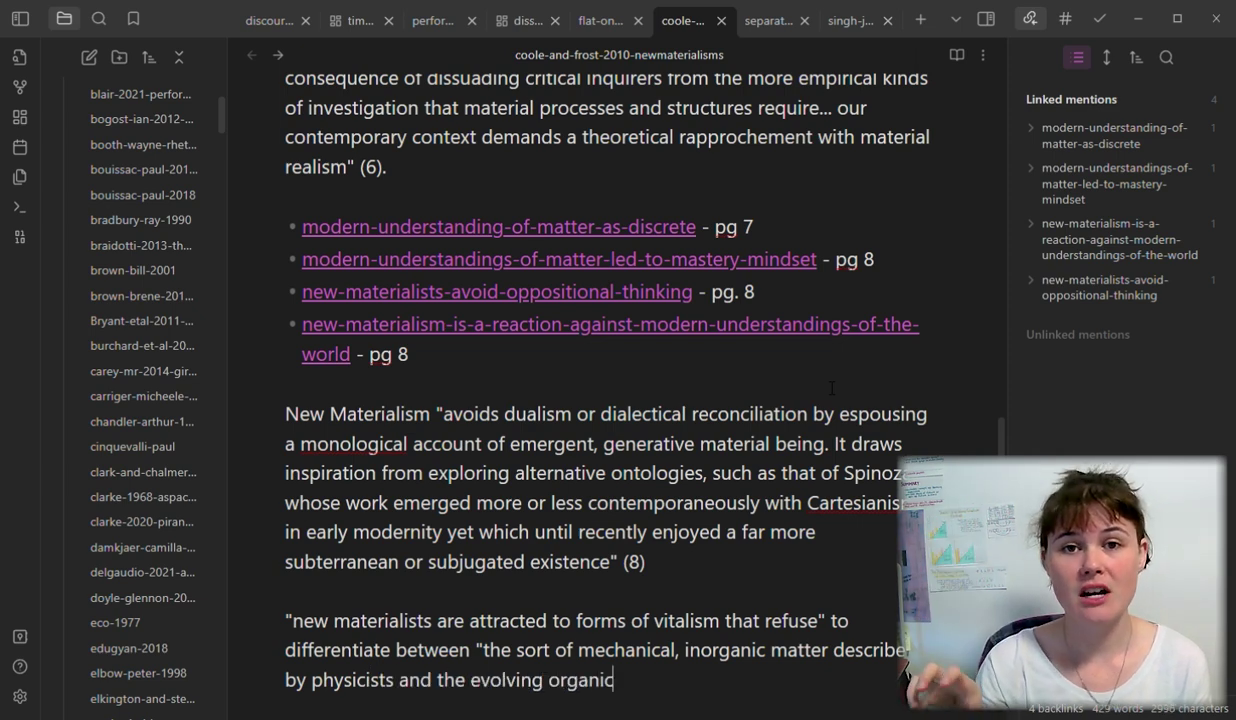
pyautogui.write(' systems described by biologis')
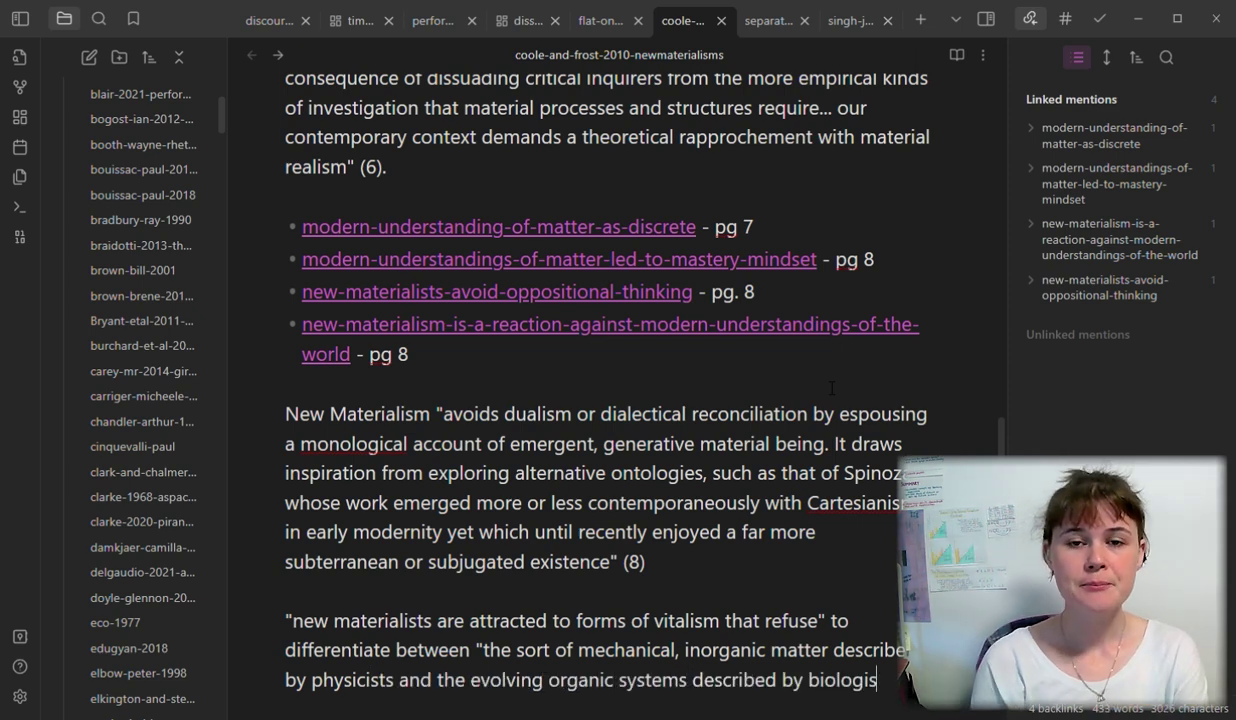
pyautogui.write('ts"')
# Step: Add a paragraph quoting "materiality is always something more than 'mere' matter: an excess, force, vitality, relationality, or difference that renders matter active, self-creative, productive, unpredictable" (9)
pyautogui.press('Return')
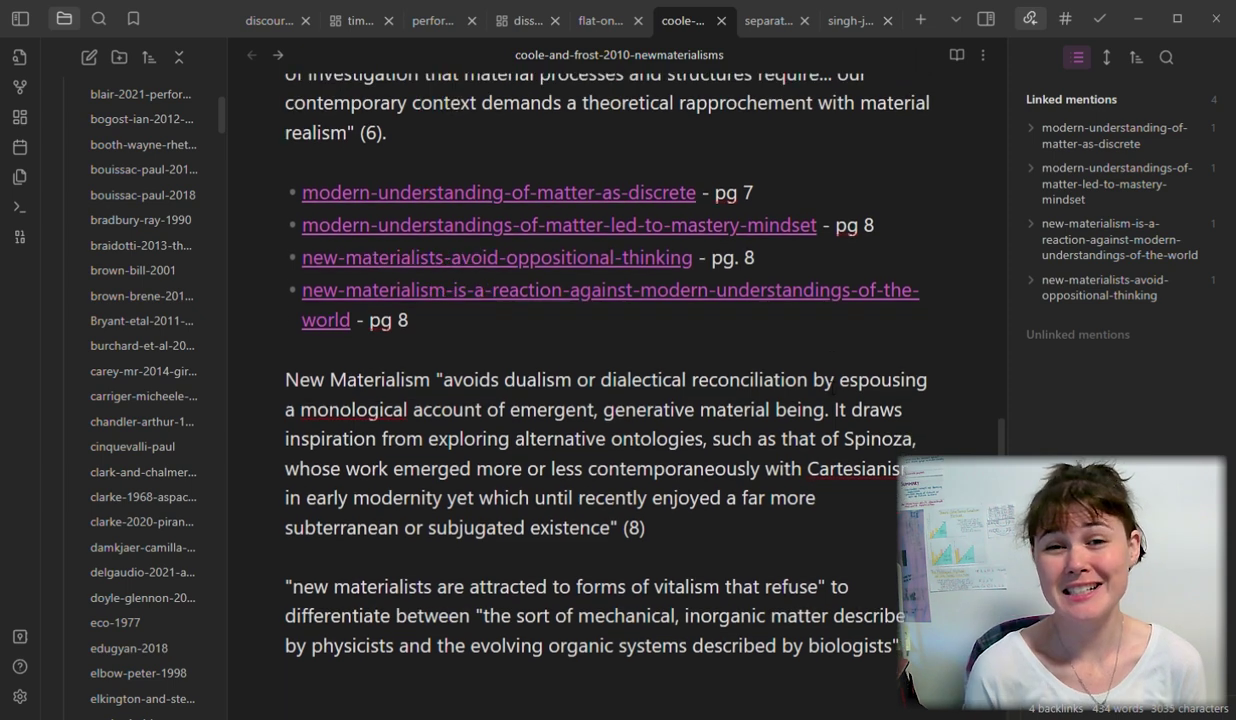
pyautogui.press('Return')
pyautogui.write('"materiali')
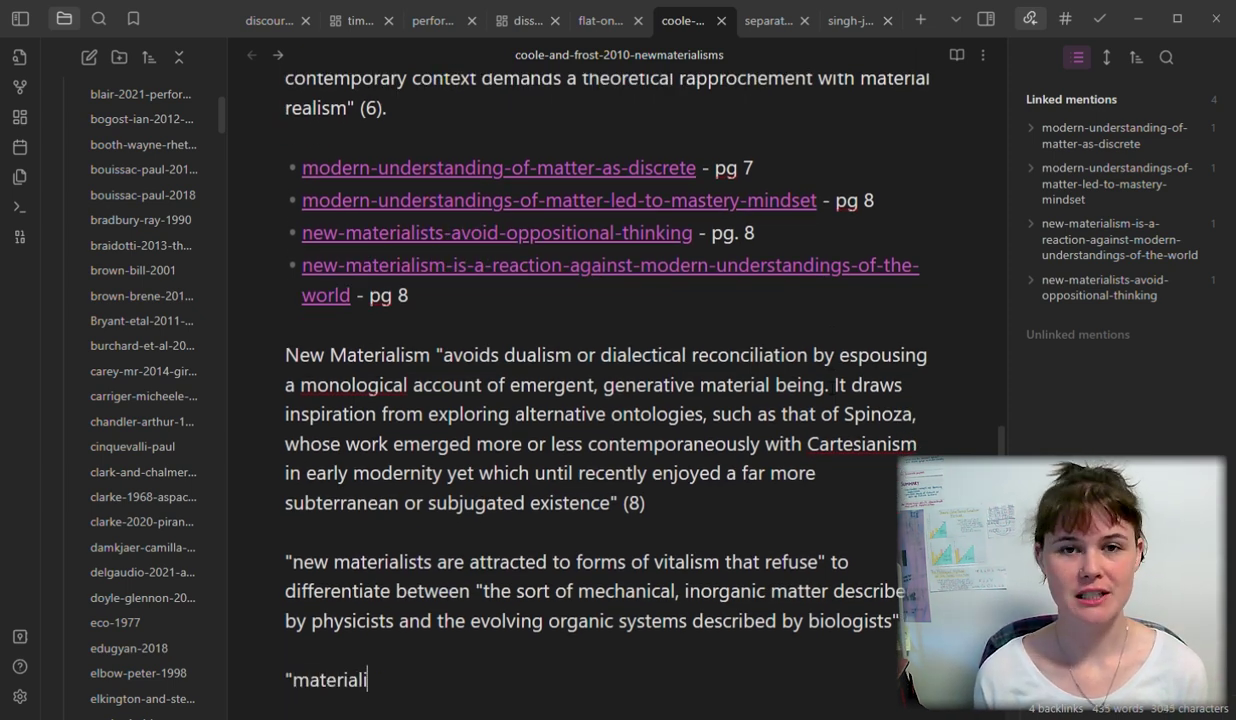
pyautogui.write("ty is always something more than 'mere' matter: an exces")
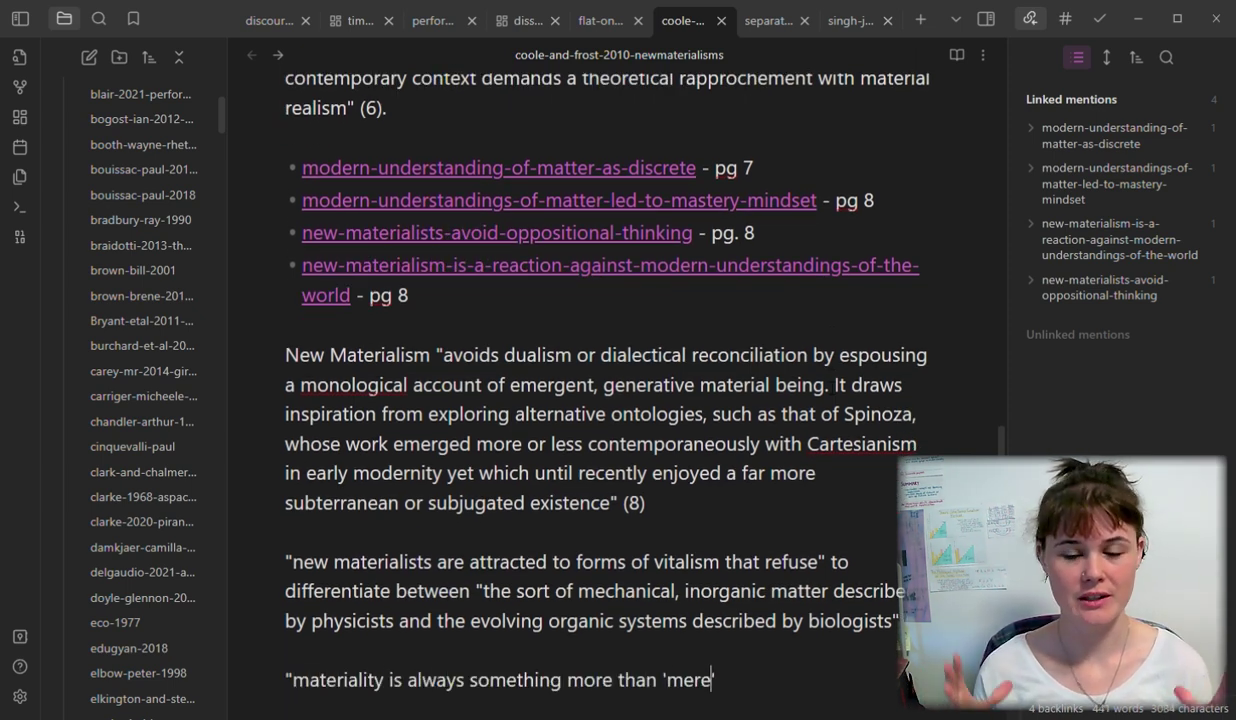
pyautogui.write('s, for')
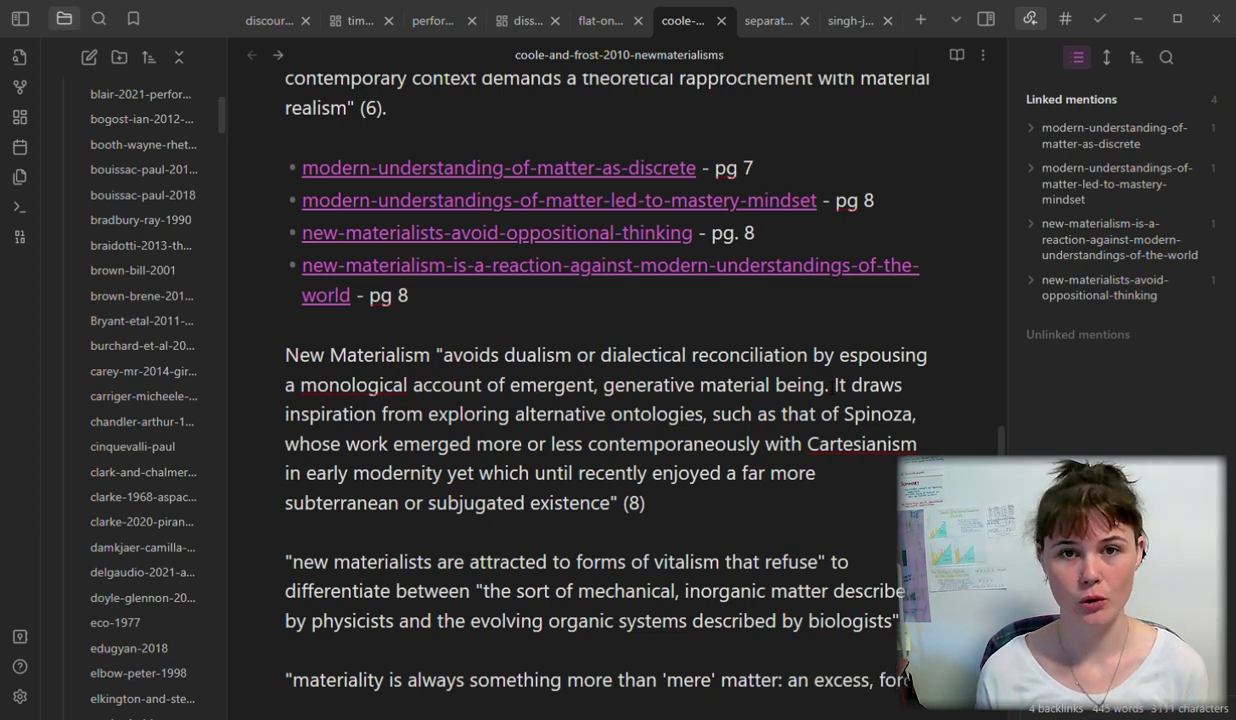
pyautogui.write('ce, vitality, realationality, or difference that renders ')
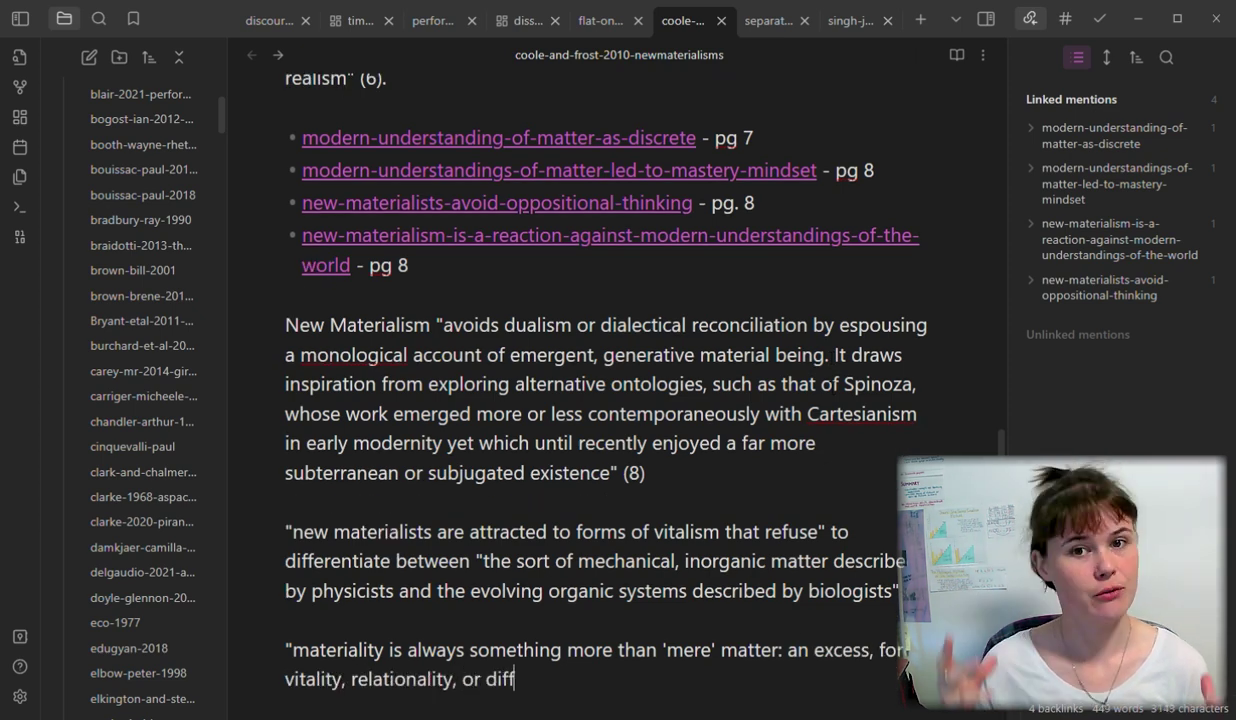
pyautogui.write('matter active, self-')
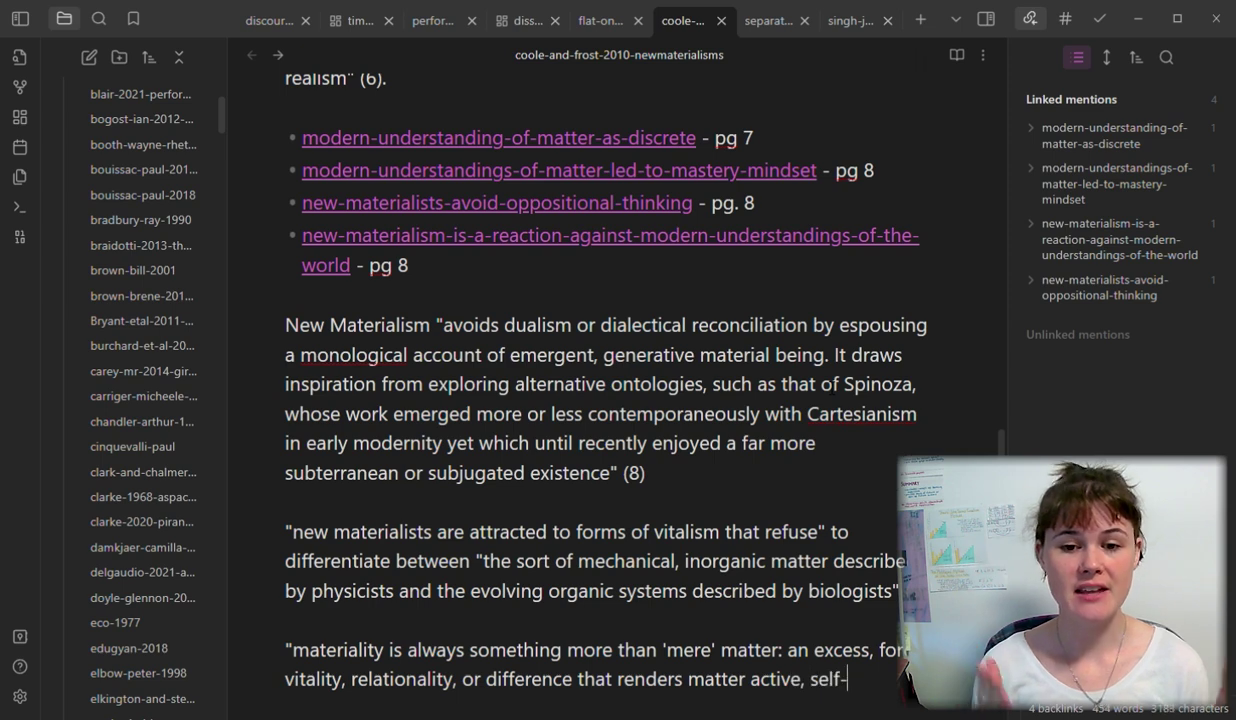
pyautogui.write('creative, productive, unpredictable" (9')
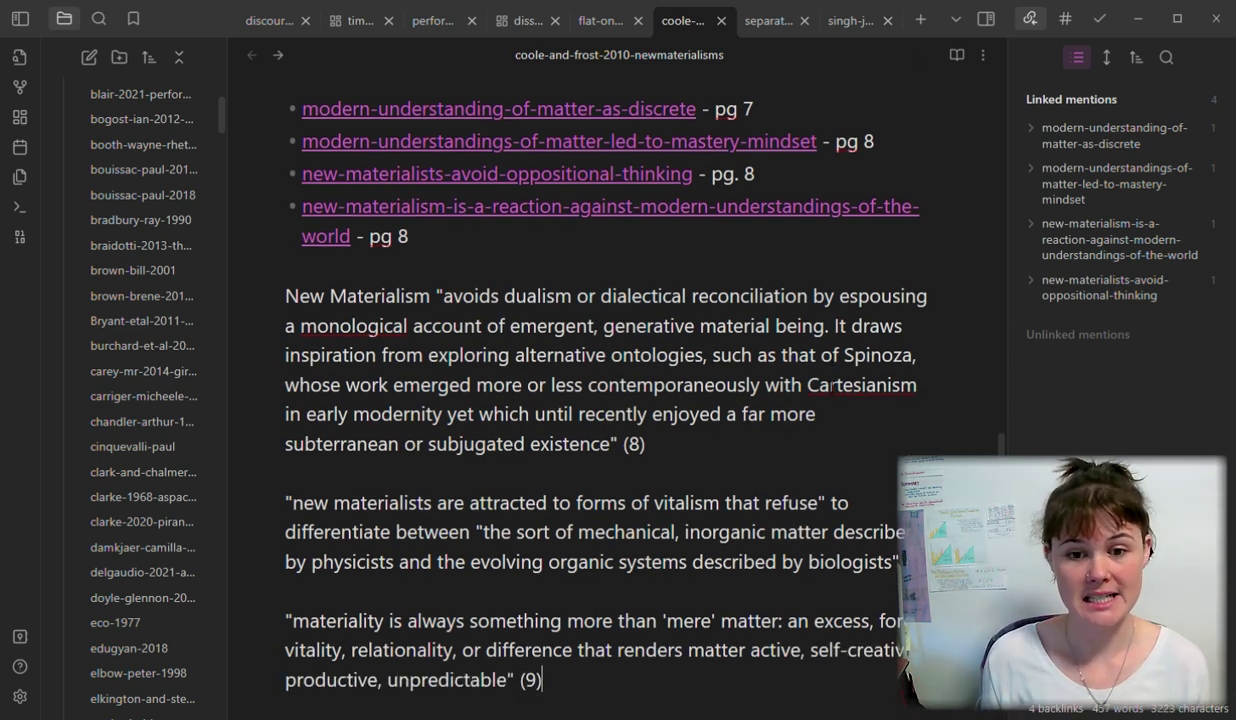
# Step: Insert a bulleted internal link to [[materiality]] directly beneath the materiality quotation
pyautogui.scroll(-3, 645, 226)
pyautogui.write('[[material')
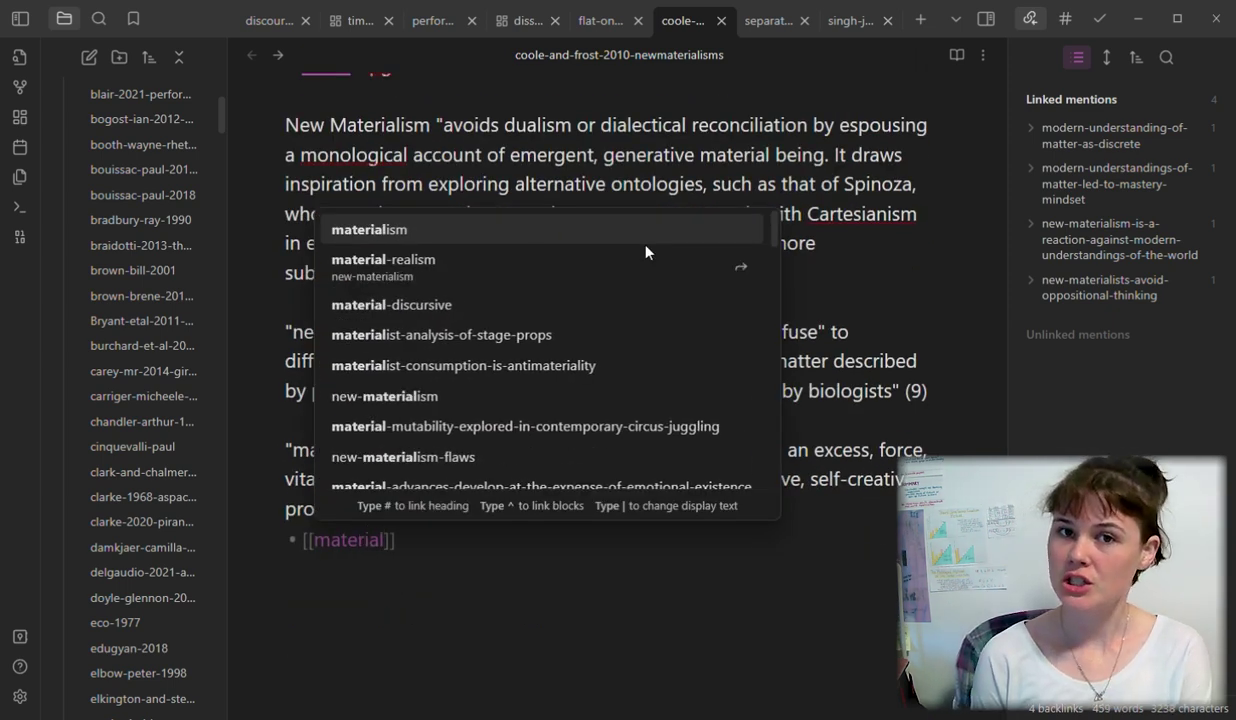
pyautogui.write('ity')
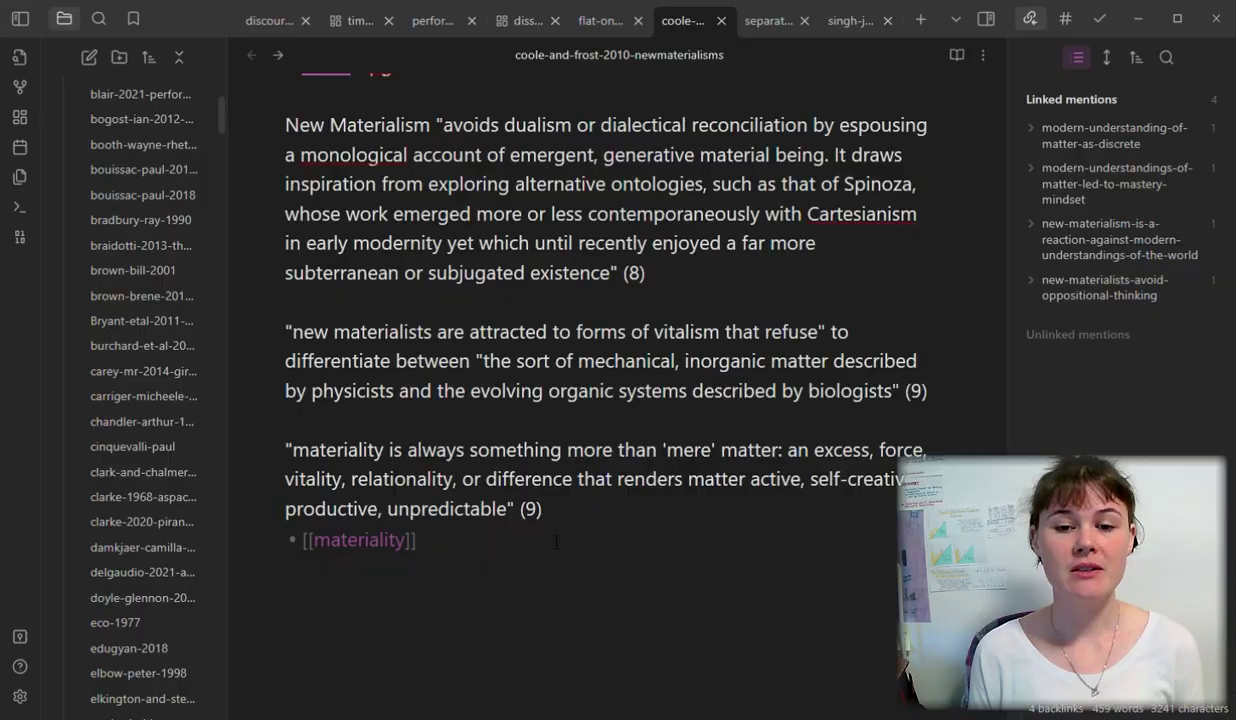
# Step: Copy the materiality quotation into the materiality note, introduced by "[[coole-and-frost-2010-newmaterialisms]] distinguish between 'materiality' and 'matter' by writing that,"
pyautogui.moveTo(542, 509); pyautogui.dragTo(258, 440)
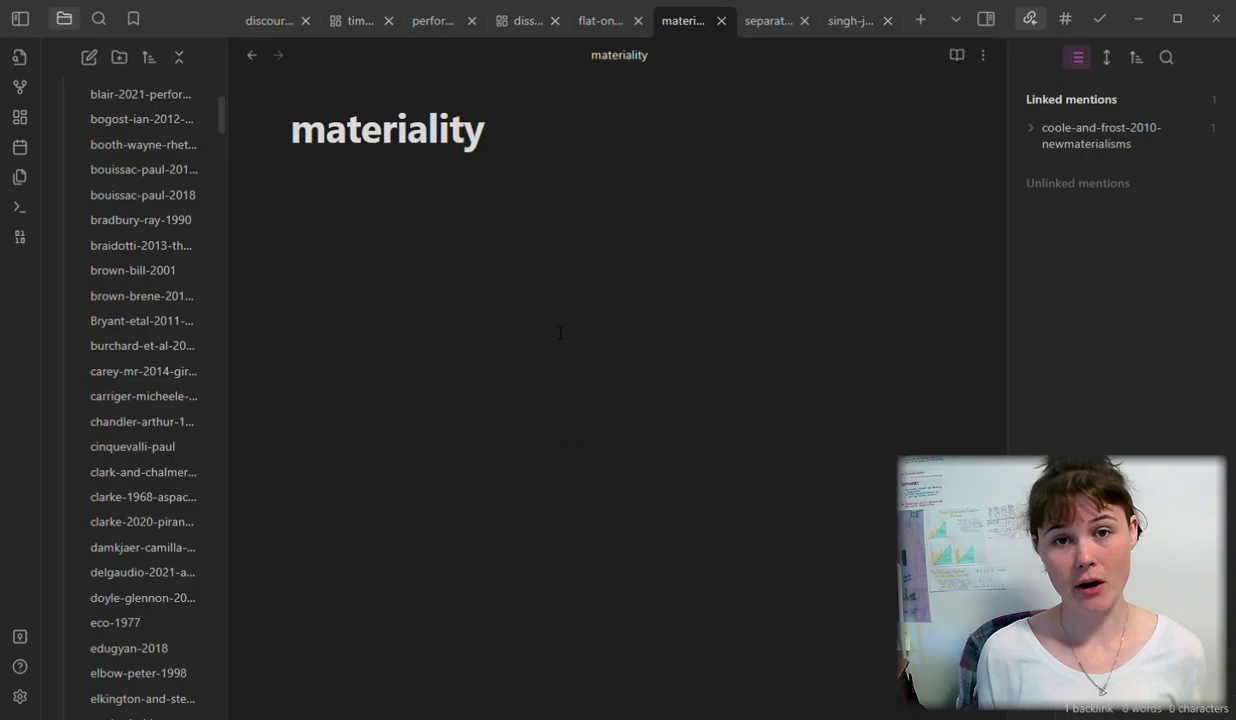
pyautogui.write('[[coole-and-frost-2010-newmaterialisms]]')
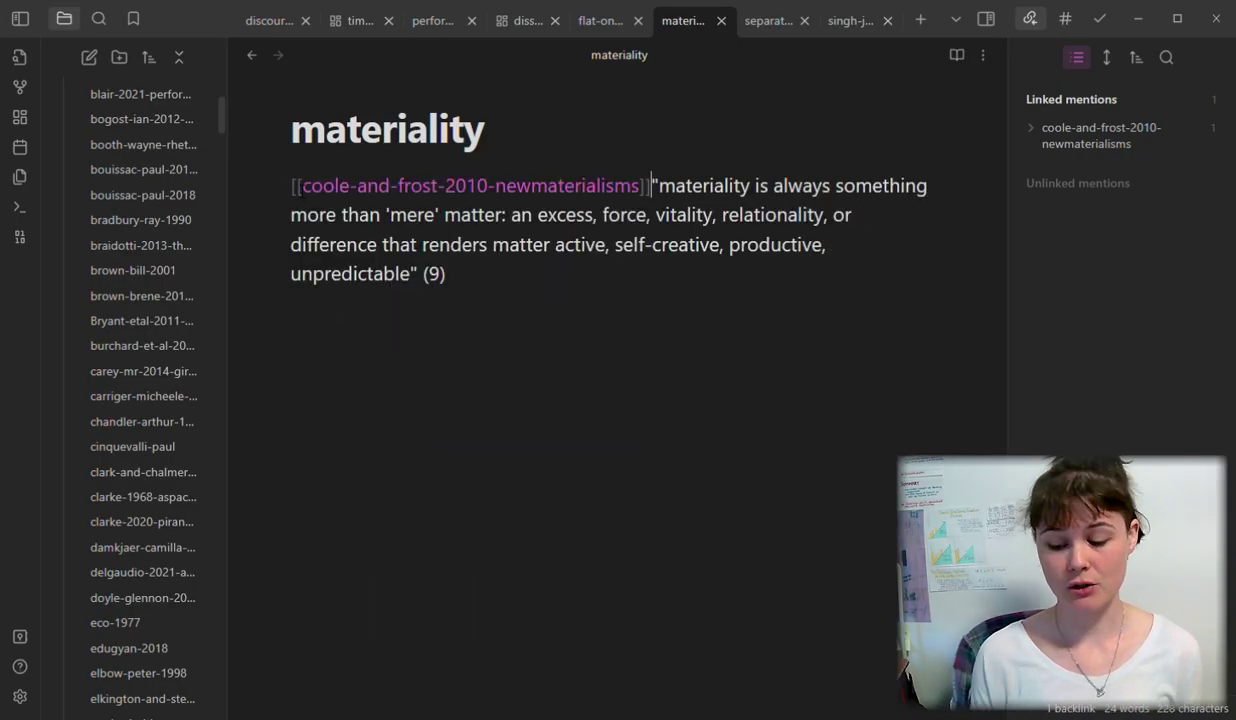
pyautogui.write("distinguish between 'materiality' and ")
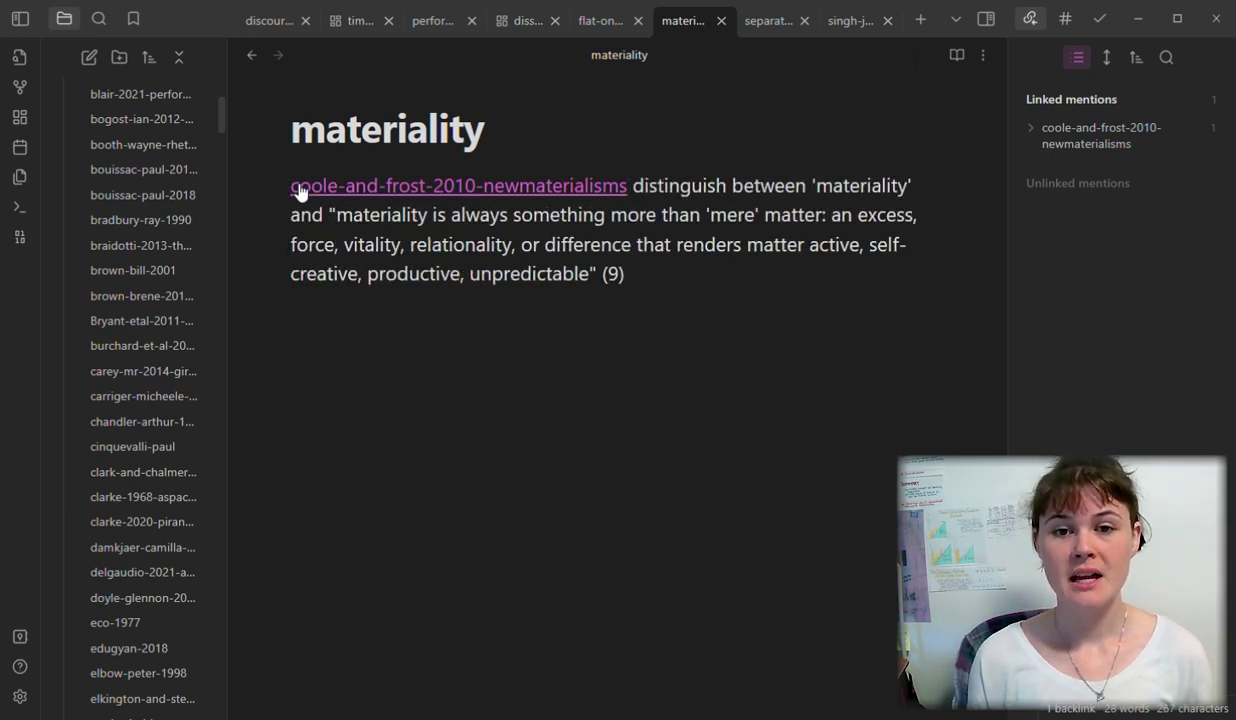
pyautogui.write("'matter' by writing that,")
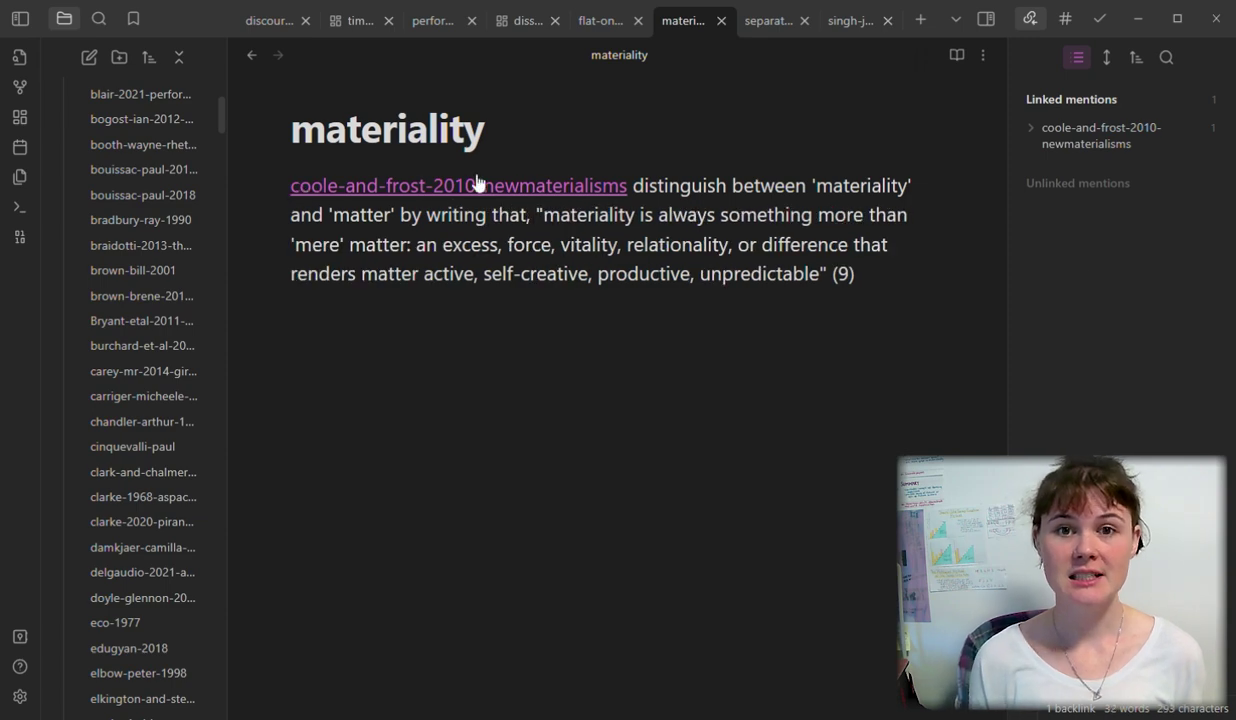
# Step: End the quotation with a period, add a link to [[materialist-consumption-is-antimateriality]] beneath it, and open that note to read its quotation
pyautogui.hotkey('ctrl', 'o')
pyautogui.click(890, 308)
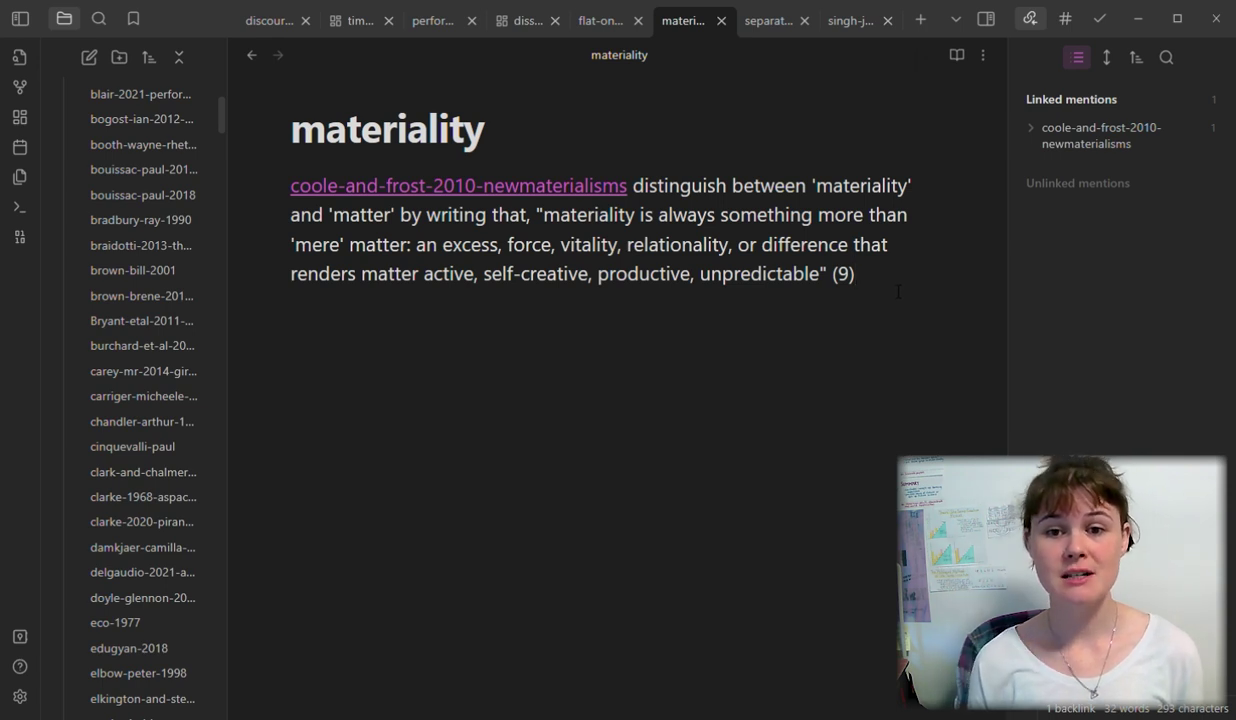
pyautogui.write('antim')
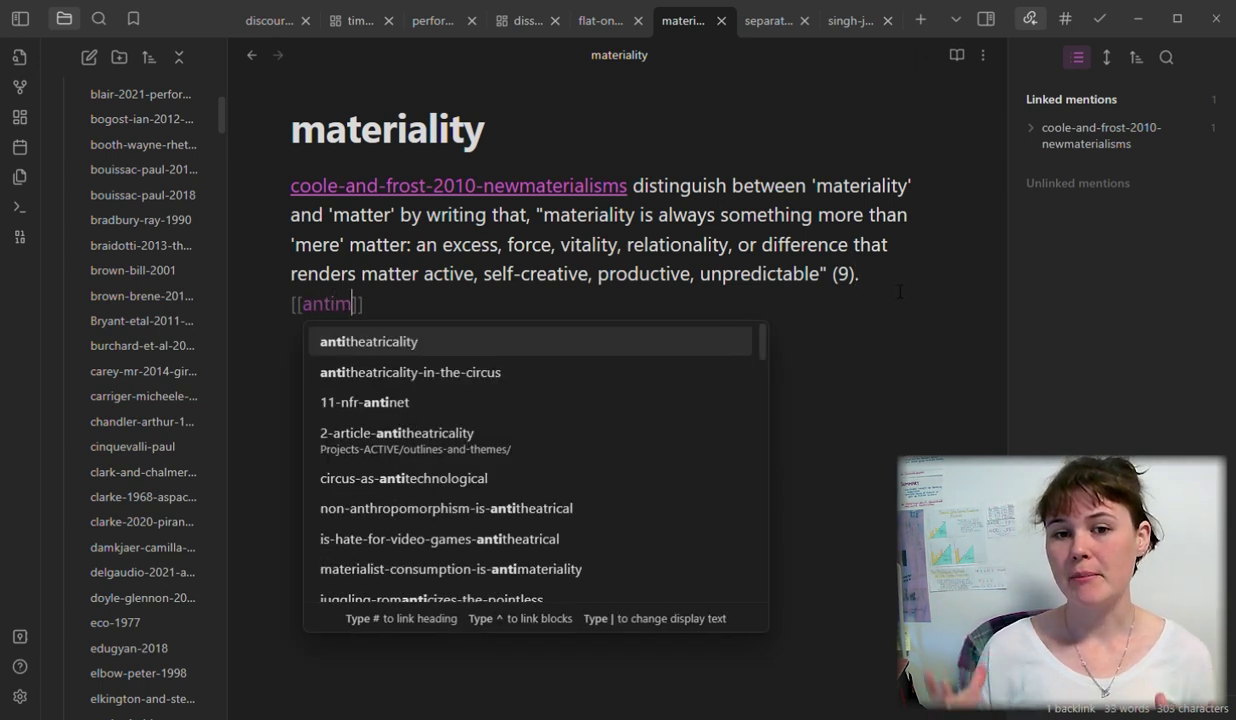
pyautogui.press('Return')
pyautogui.click(612, 304)
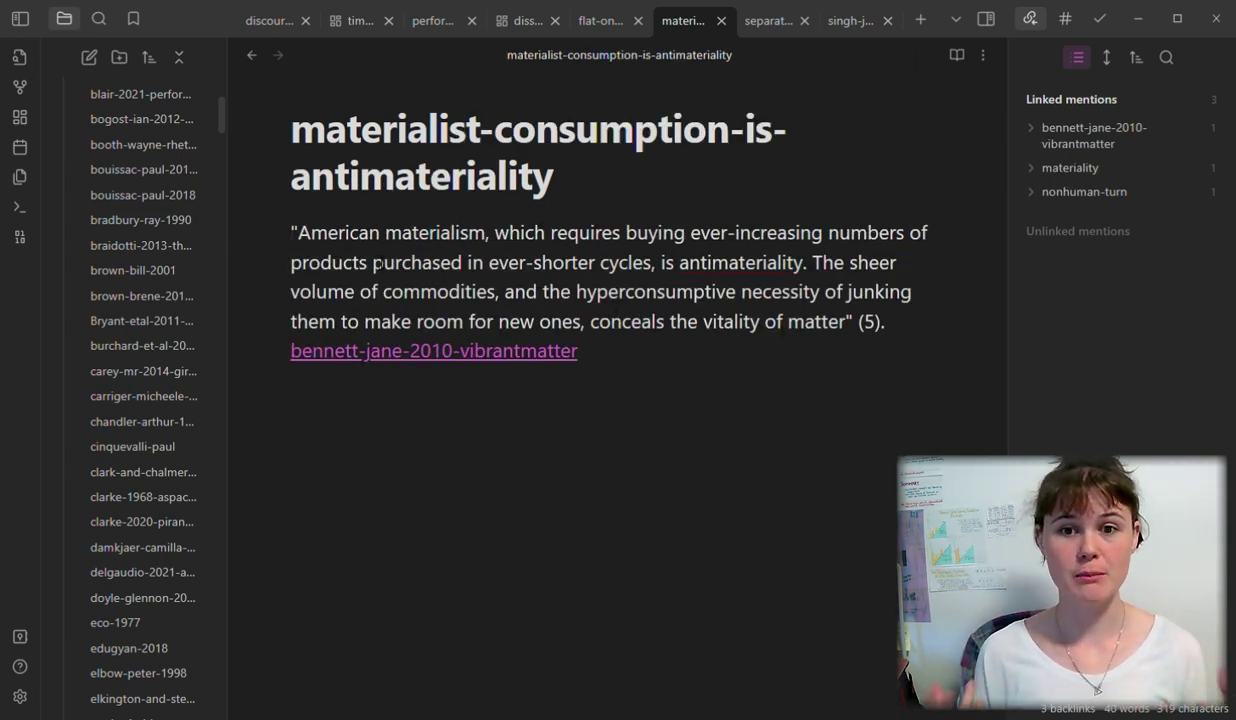
pyautogui.moveTo(587, 291); pyautogui.dragTo(671, 291)
pyautogui.moveTo(468, 321); pyautogui.dragTo(715, 321)
pyautogui.click(773, 449)
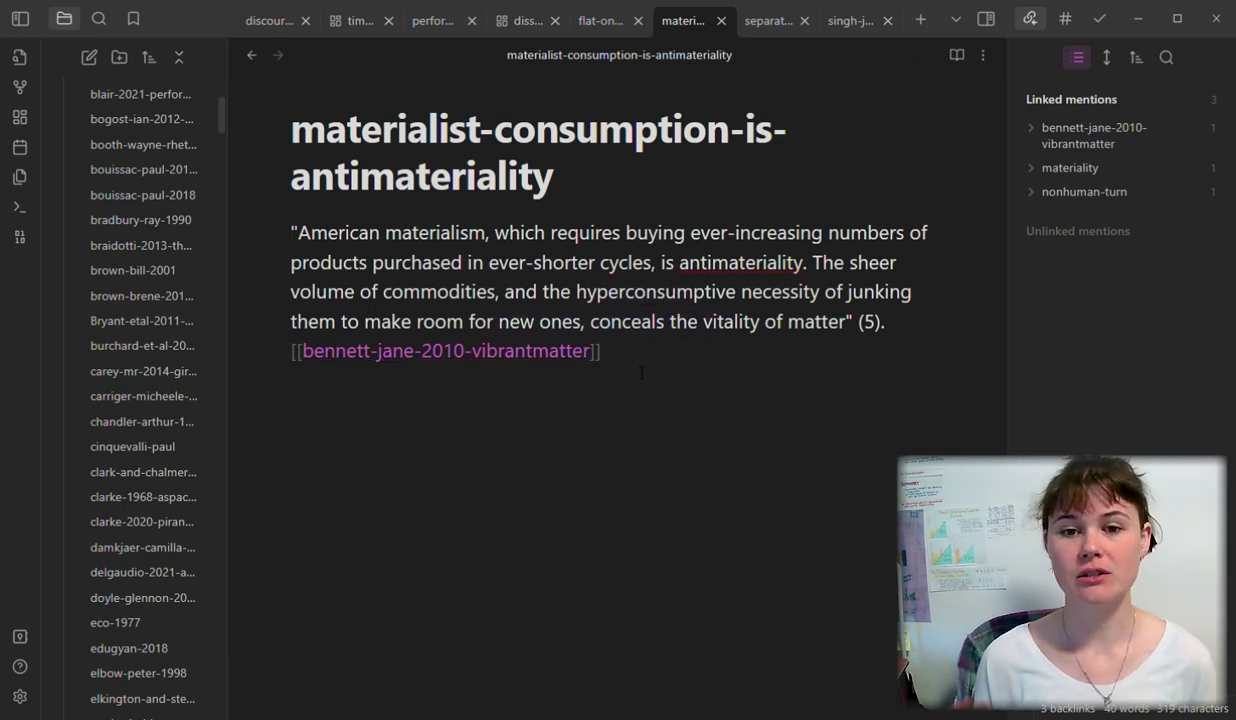
# Step: Insert the link [[materiality-is-not-simply-the-property-of-being-material]] before the "American materialism" quotation
pyautogui.click(296, 236)
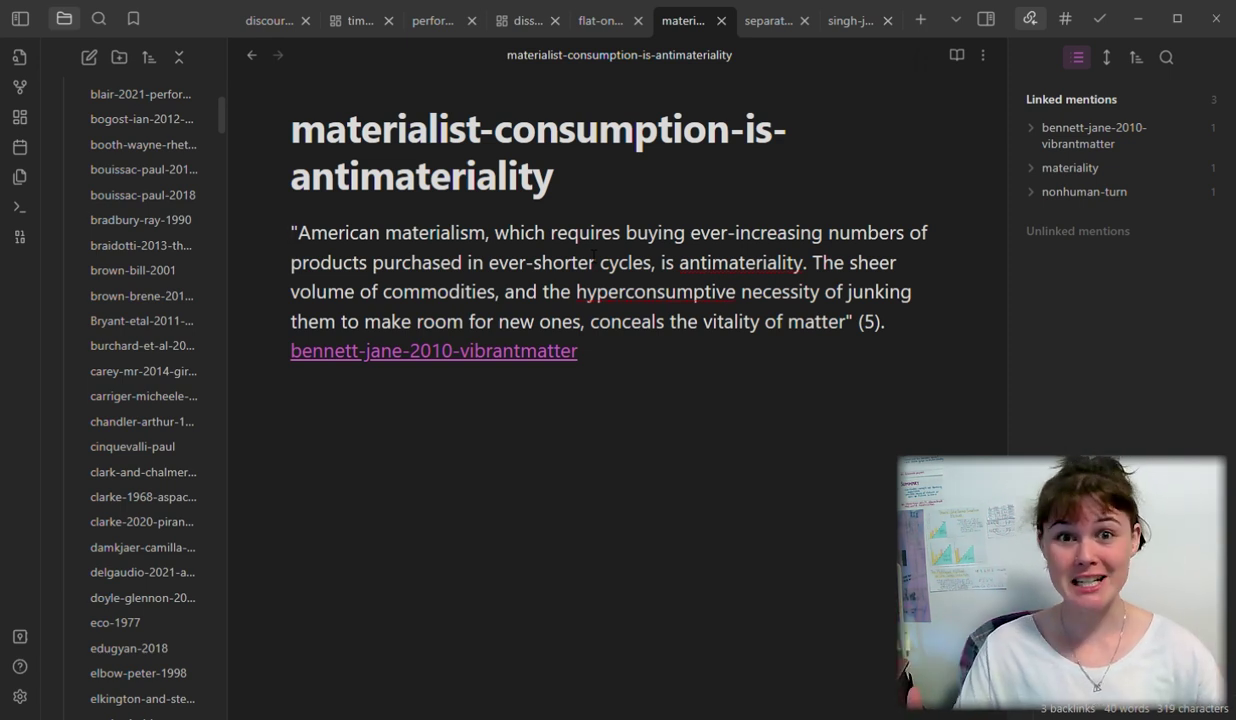
pyautogui.write('[[materiality-is-not')
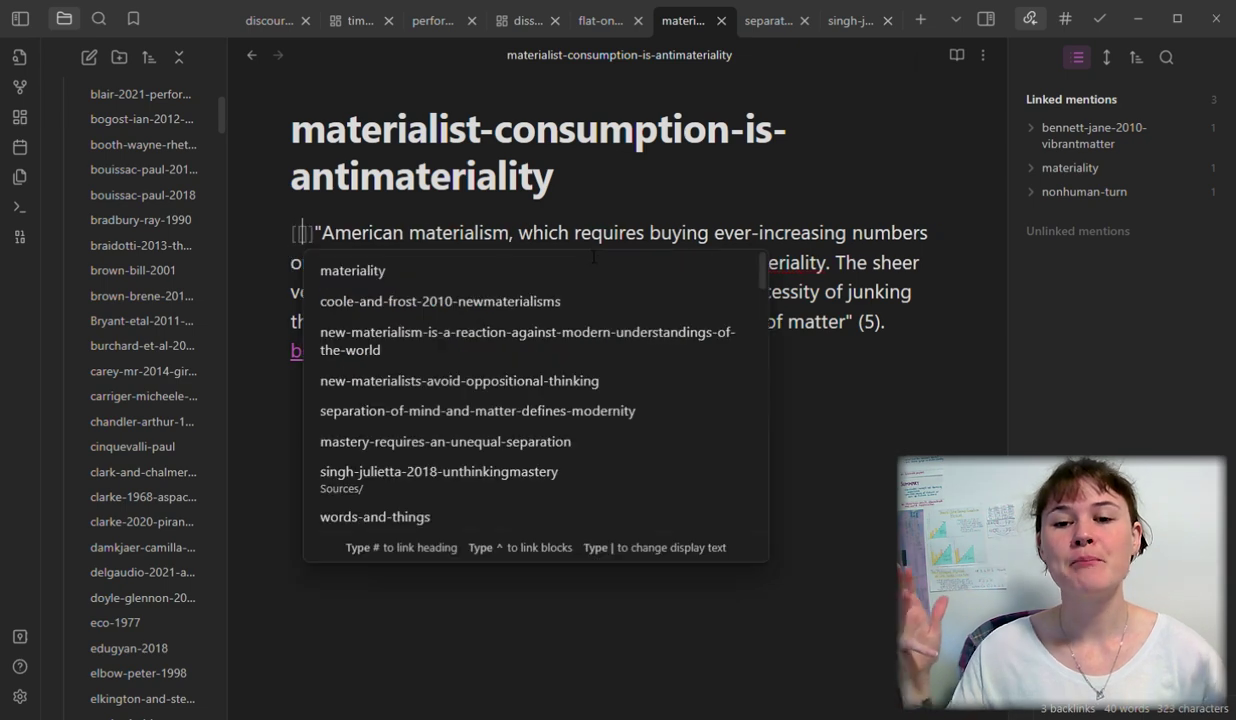
pyautogui.write('-simply-a')
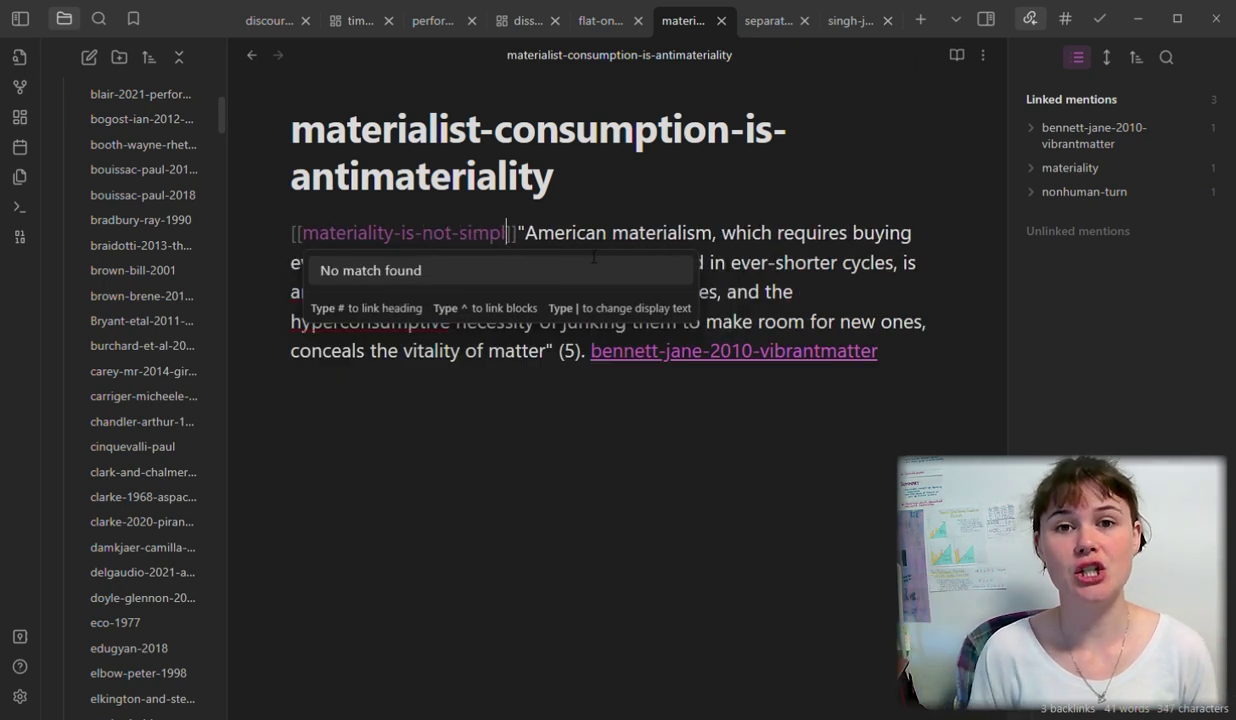
pyautogui.write('-property')
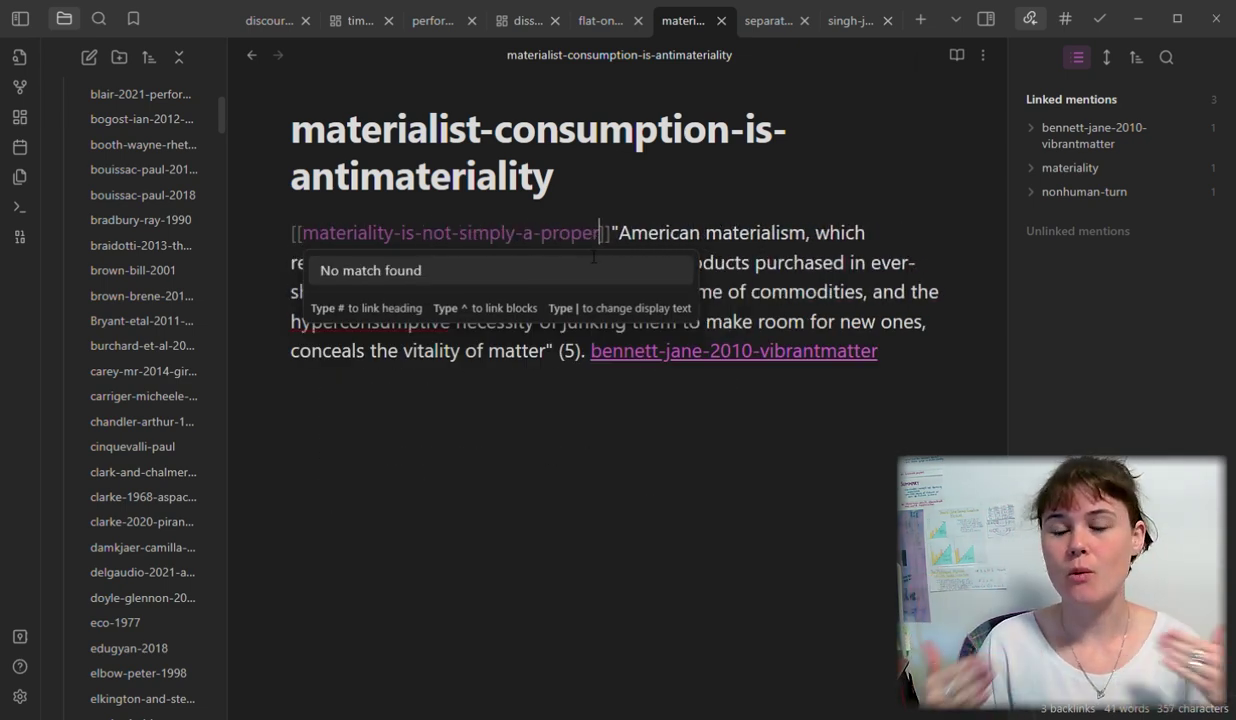
pyautogui.press('BackSpace')
pyautogui.press('BackSpace')
pyautogui.press('BackSpace')
pyautogui.press('BackSpace')
pyautogui.press('BackSpace')
pyautogui.press('BackSpace')
pyautogui.press('BackSpace')
pyautogui.press('BackSpace')
pyautogui.press('BackSpace')
pyautogui.press('BackSpace')
pyautogui.press('BackSpace')
pyautogui.write('-the-property-of-being-m')
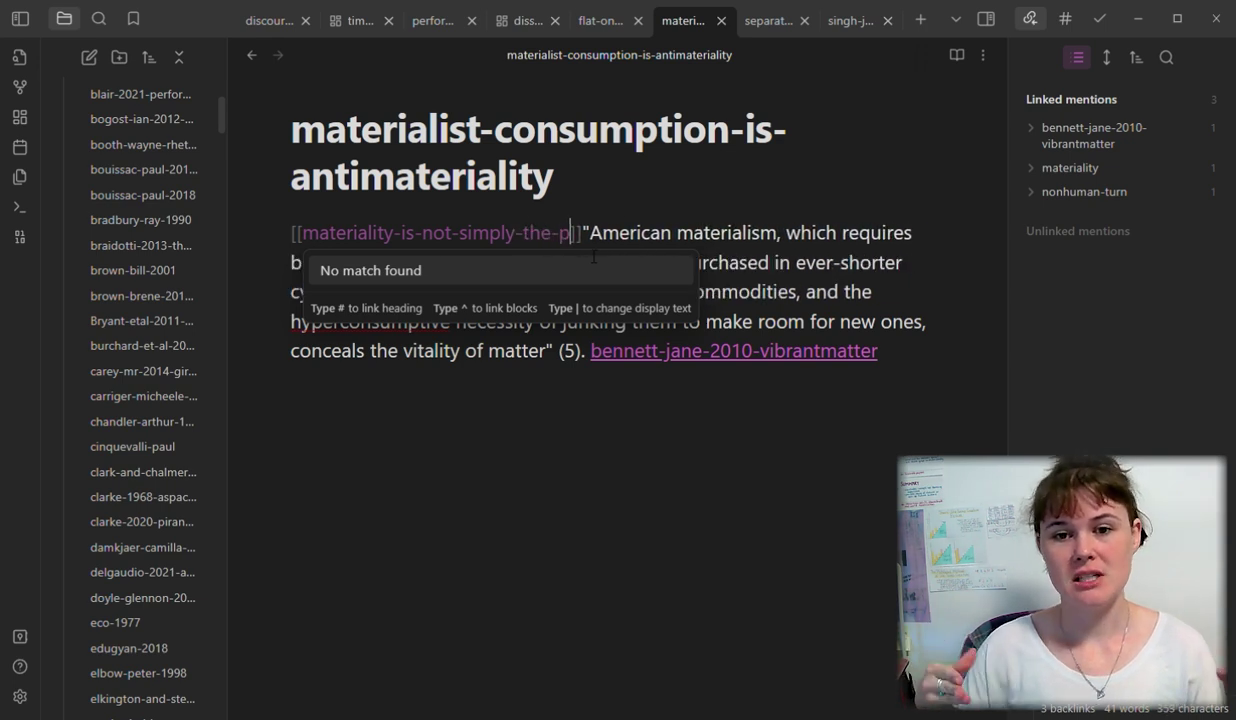
pyautogui.write('aterial')
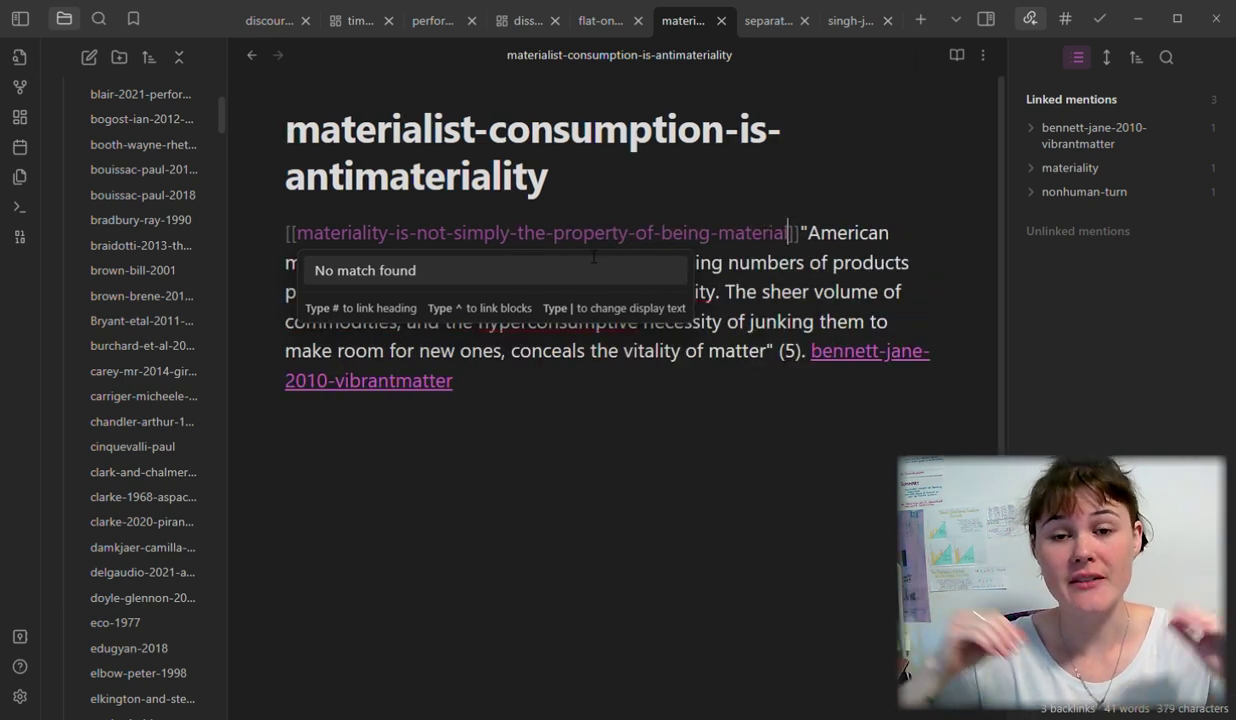
pyautogui.press('Right')
pyautogui.press('Right')
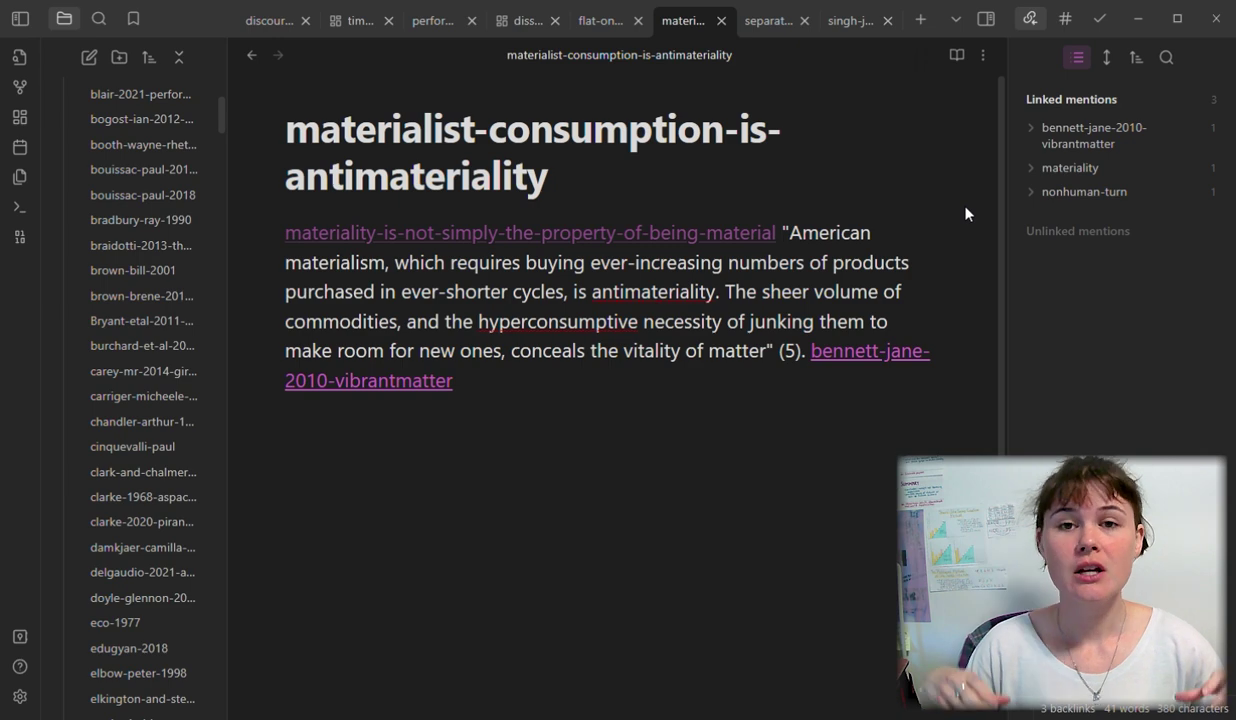
# Step: Continue the sentence after the new link with ", but materialism - AKA the overconsumption of material goods -"
pyautogui.press('Left')
pyautogui.write(', but materialism')
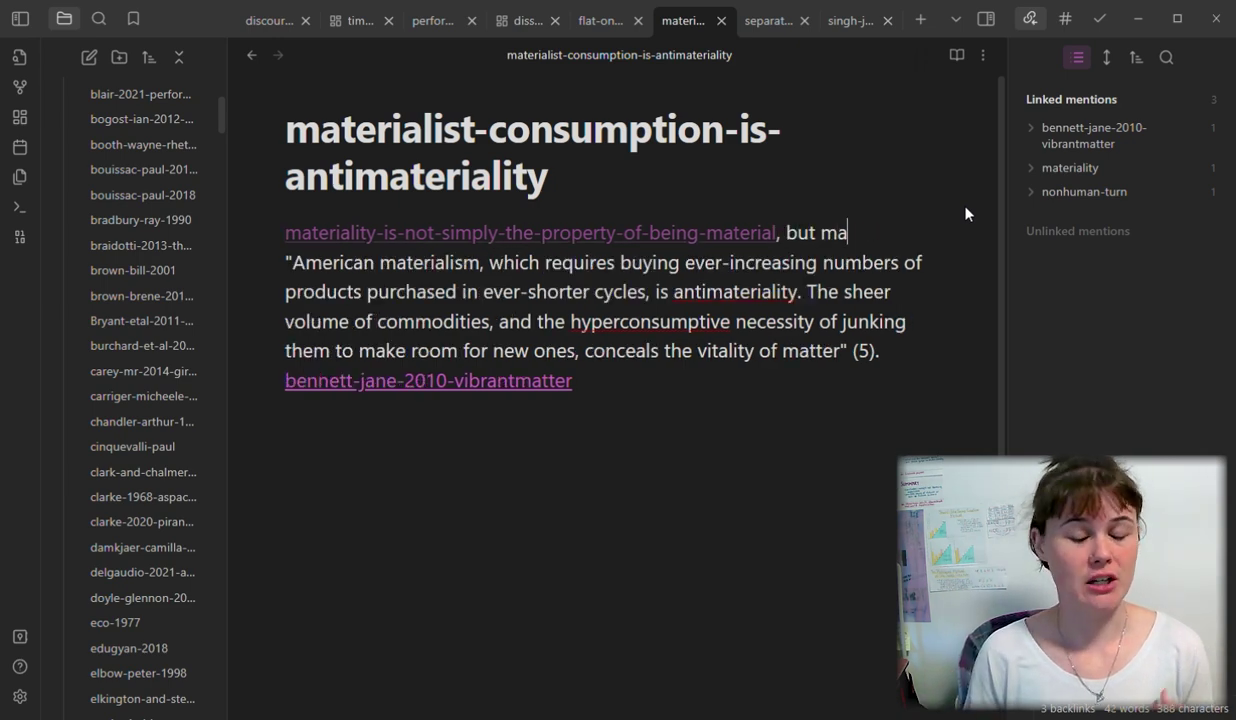
pyautogui.write(' - AKA the ove')
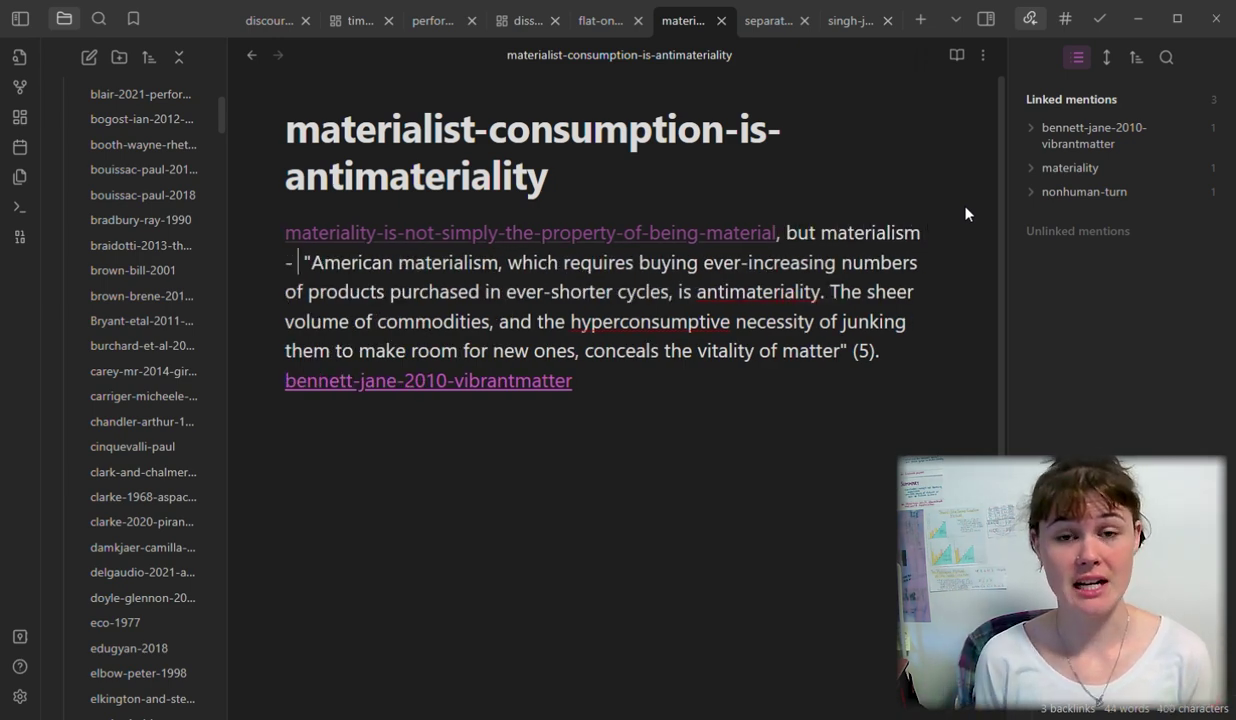
pyautogui.write('rconsumption of material goods')
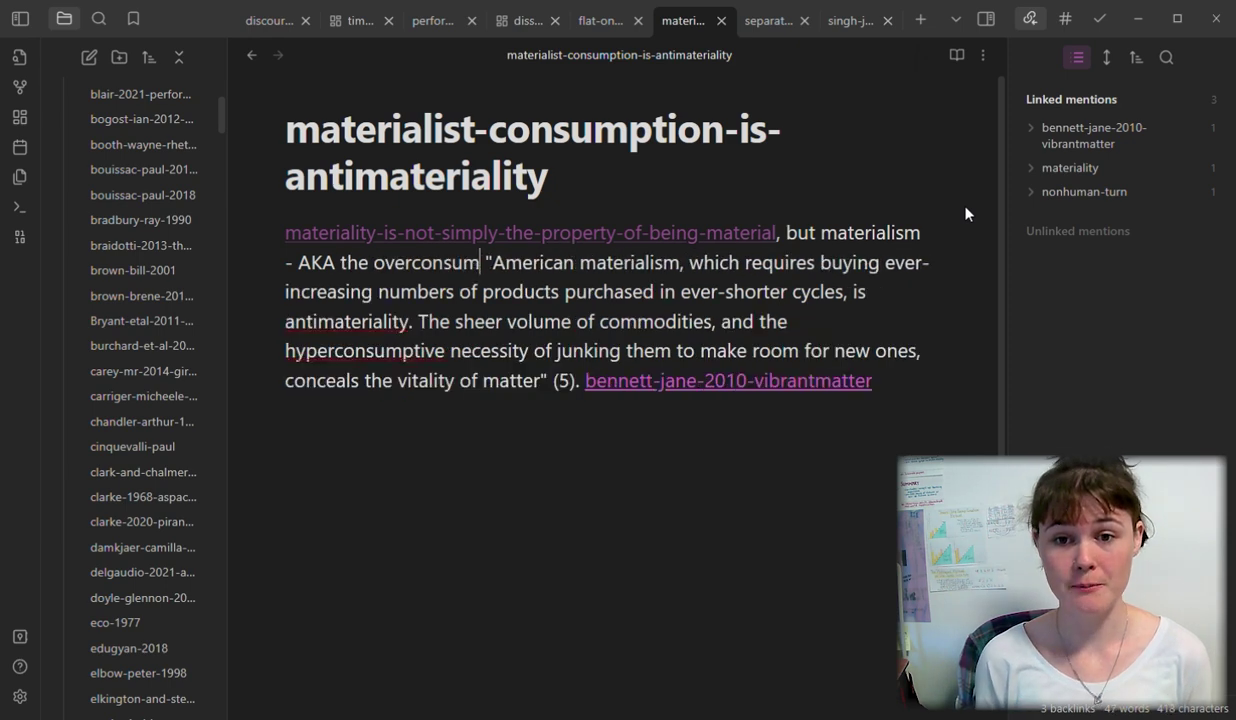
pyautogui.write(' - ')
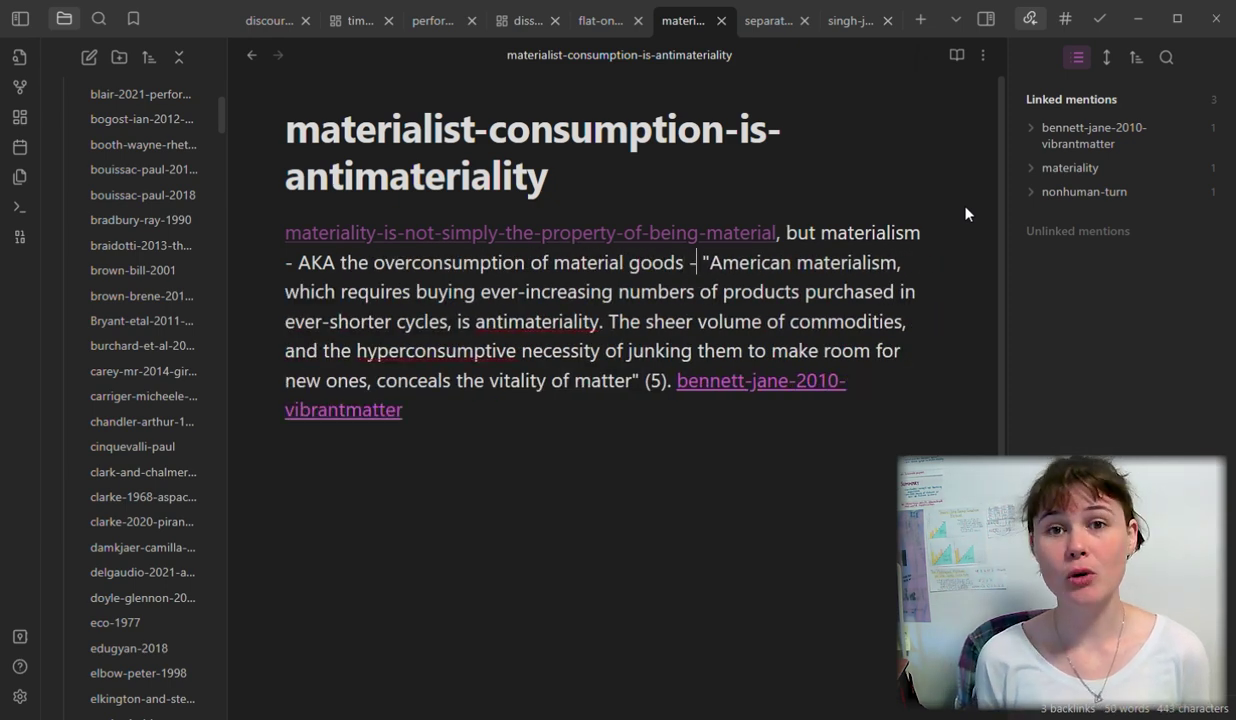
# Step: Complete the sentence with "is focused on attaining material, without acknowledging its [[materiality]] - in other words, its liveliness."
pyautogui.write('is focused on attaining mat')
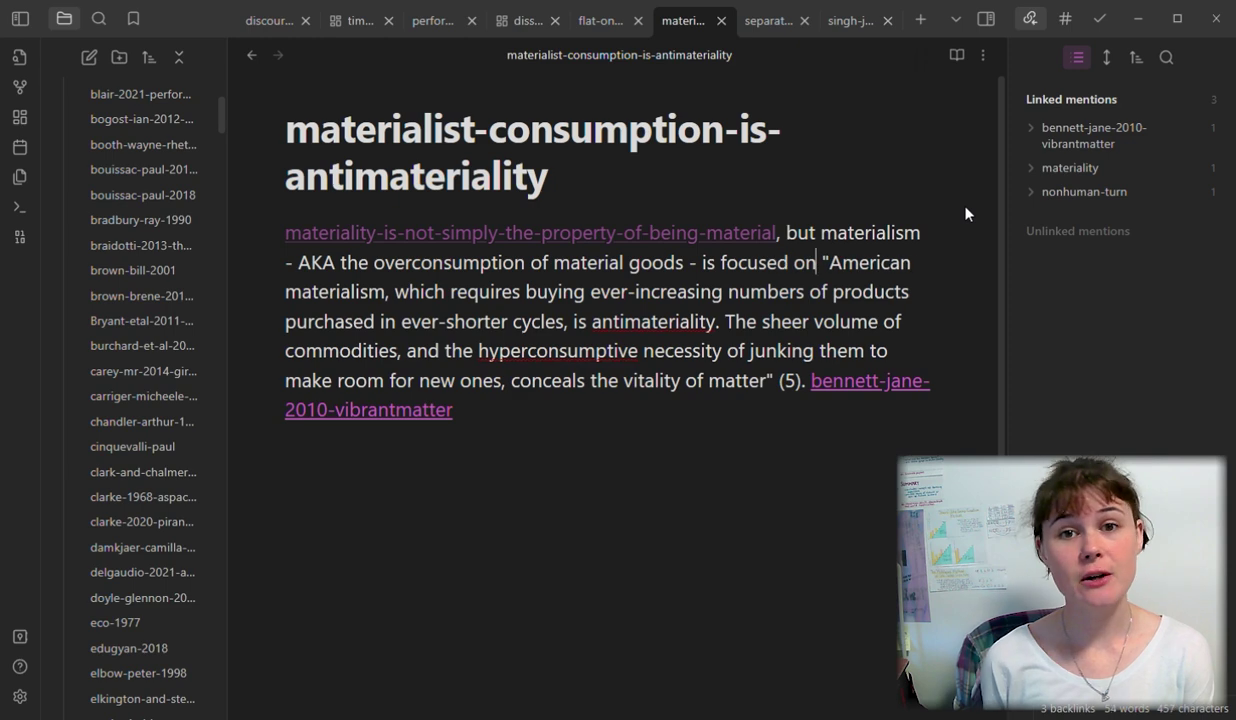
pyautogui.write('erial, without acknowle')
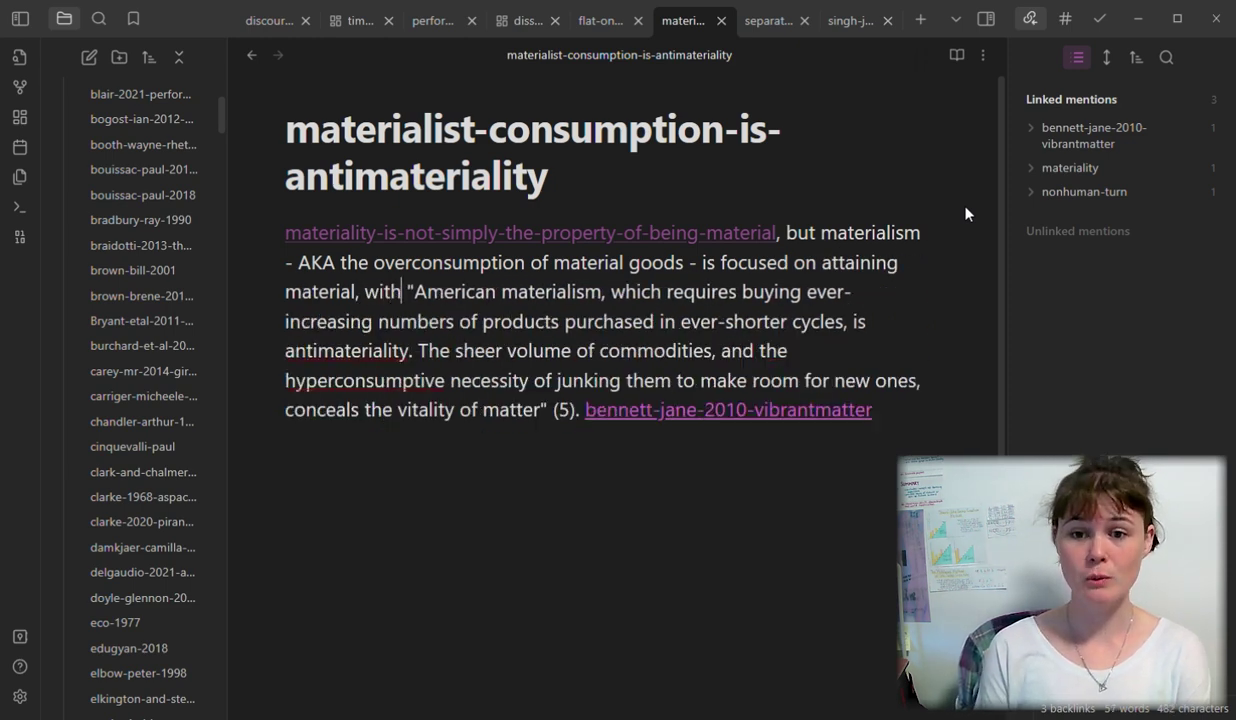
pyautogui.write('dging its [[materiality')
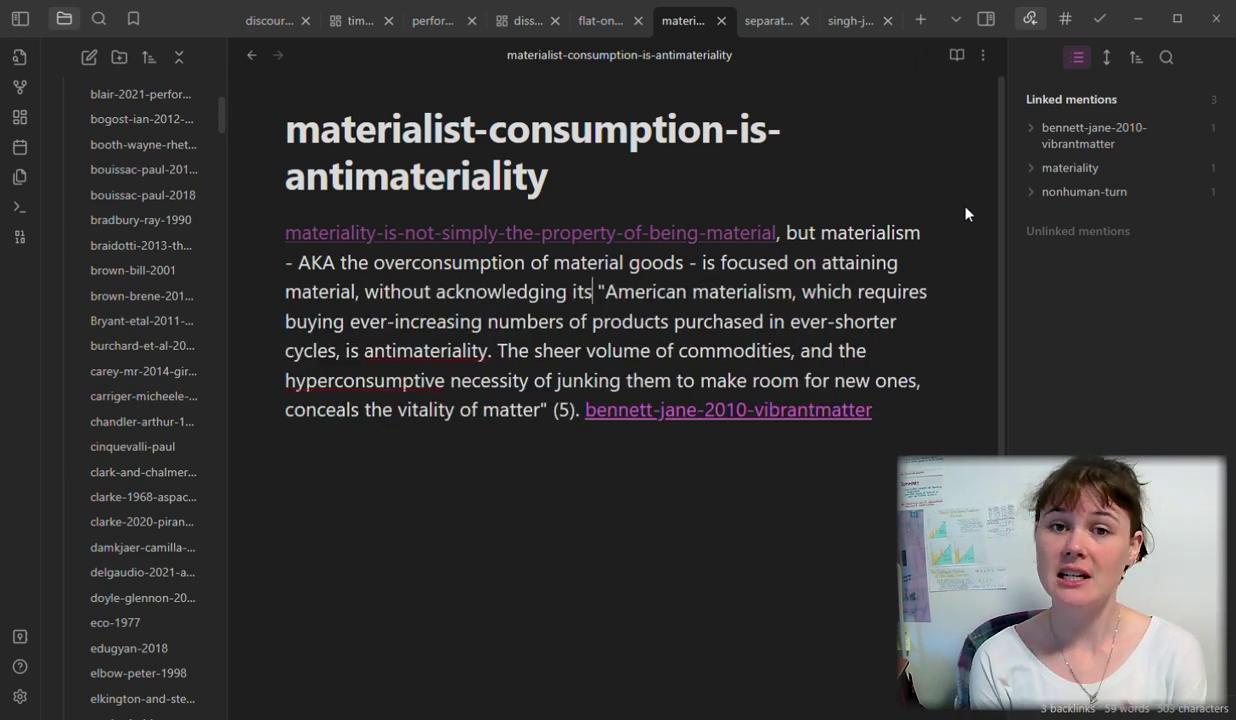
pyautogui.press('Return')
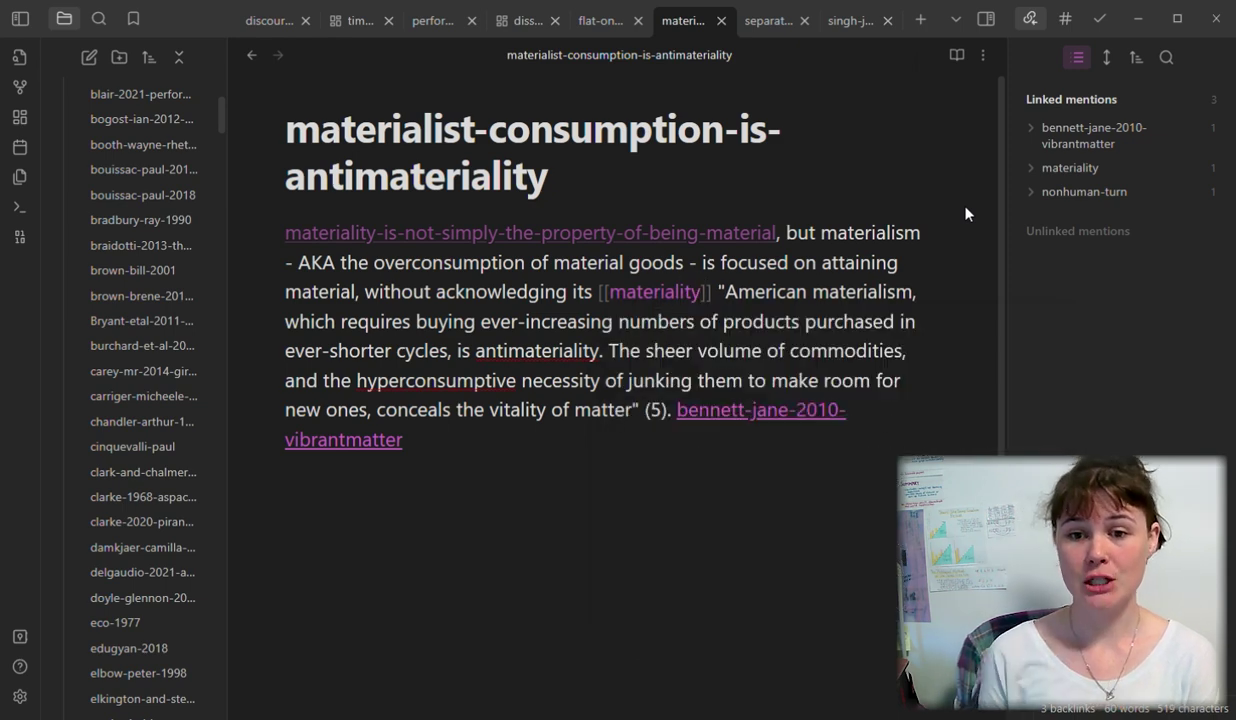
pyautogui.write('- in other words, its li')
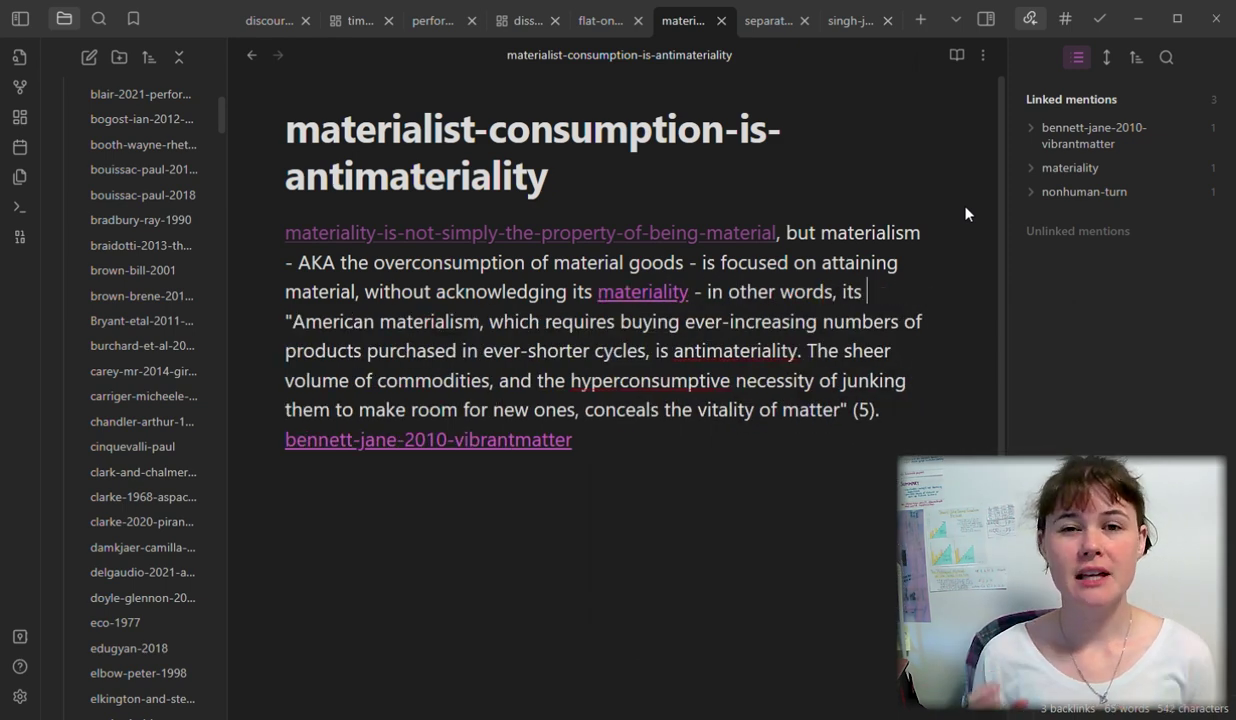
pyautogui.write('veliness')
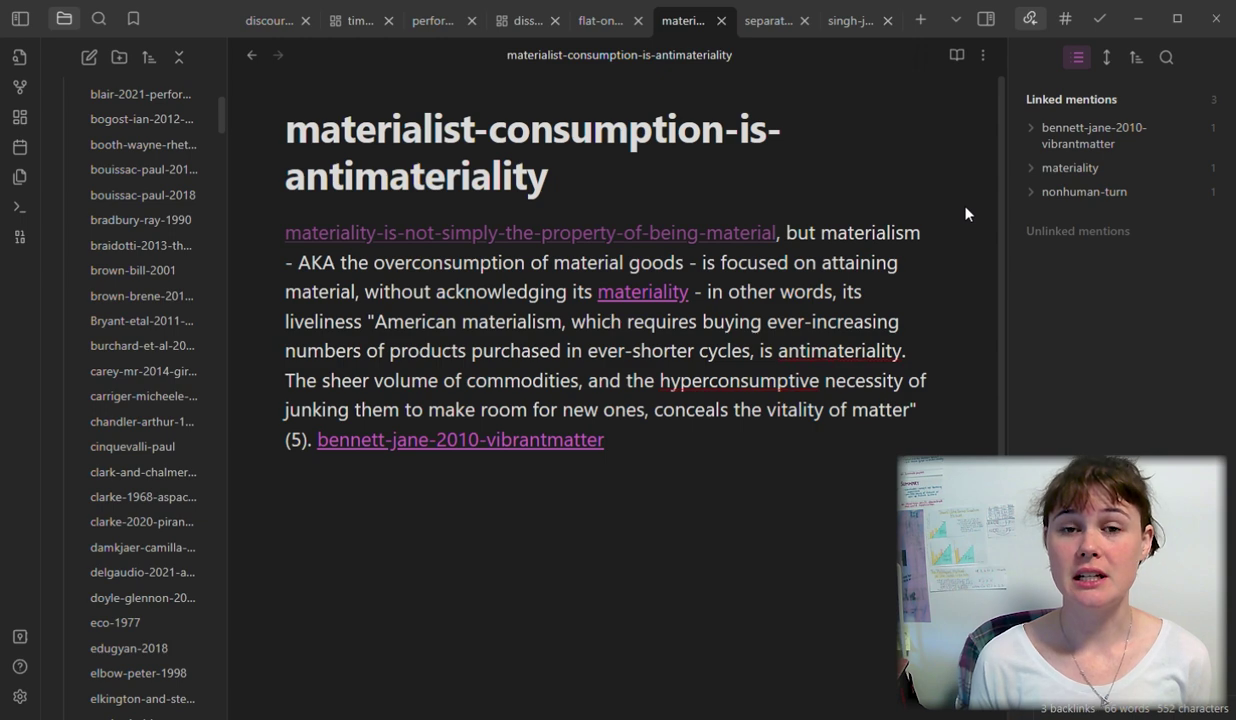
pyautogui.write('. [[')
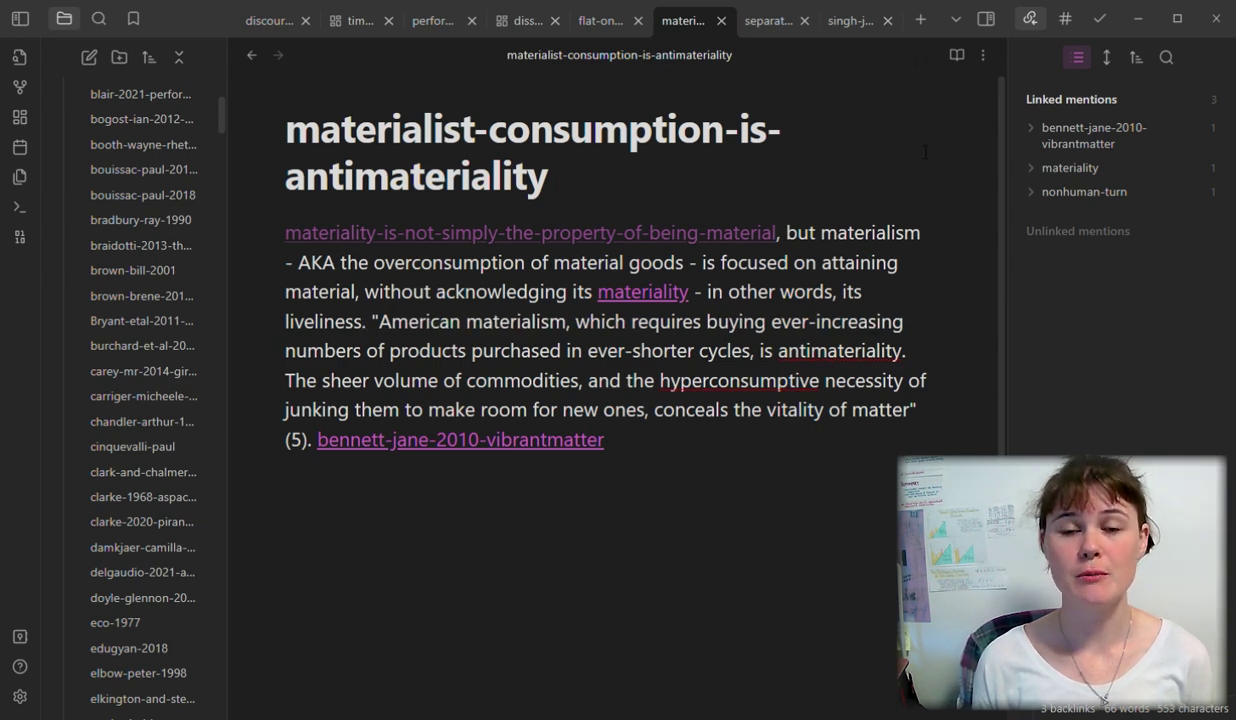
pyautogui.press('BackSpace')
pyautogui.press('BackSpace')
# Step: Introduce the "American materialism" quotation with "As [[bennett-jane-2010-vibrantmatter]] writes,"
pyautogui.write('As [[ben')
pyautogui.press('Return')
pyautogui.write('wri')
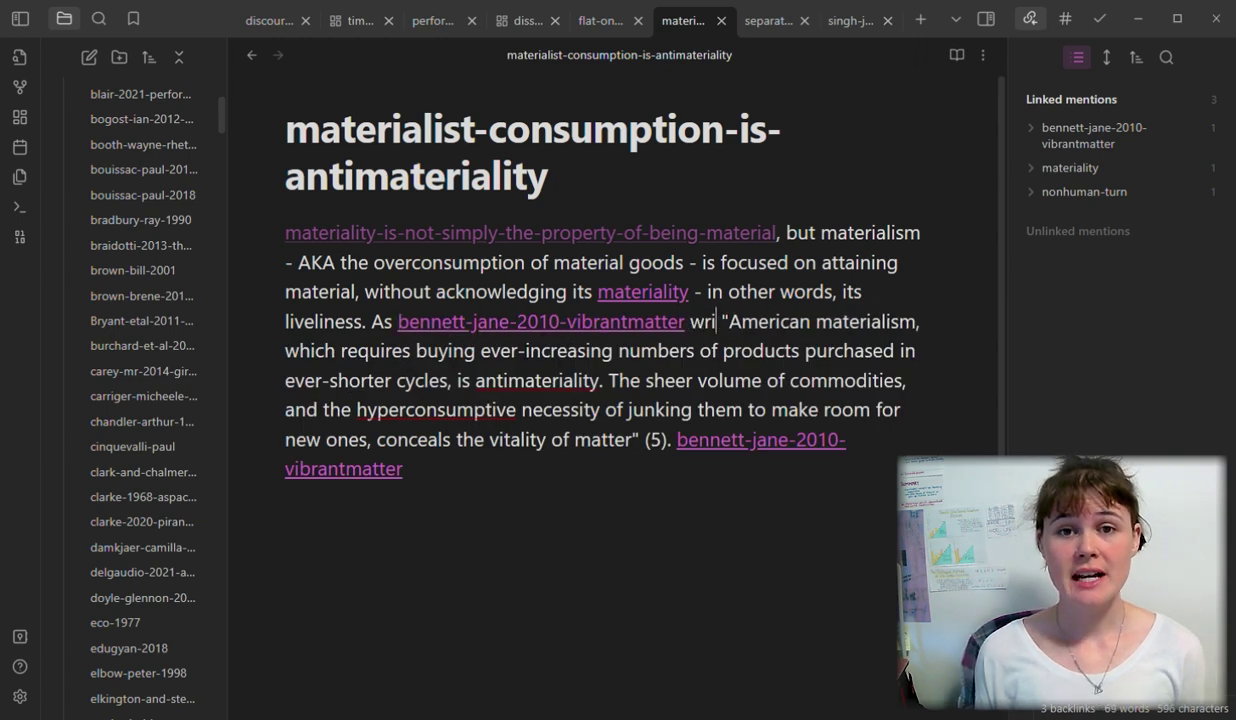
pyautogui.write('tes,')
# Step: Delete the duplicate bennett-jane-2010-vibrantmatter link after the "(5)." citation at the end of the note
pyautogui.press('BackSpace')
pyautogui.press('BackSpace')
pyautogui.press('BackSpace')
pyautogui.press('BackSpace')
pyautogui.press('BackSpace')
pyautogui.press('BackSpace')
pyautogui.press('BackSpace')
pyautogui.press('BackSpace')
pyautogui.press('BackSpace')
pyautogui.press('BackSpace')
pyautogui.press('BackSpace')
pyautogui.press('BackSpace')
pyautogui.press('BackSpace')
pyautogui.press('BackSpace')
pyautogui.press('BackSpace')
pyautogui.press('BackSpace')
pyautogui.press('BackSpace')
pyautogui.press('BackSpace')
pyautogui.press('BackSpace')
pyautogui.press('BackSpace')
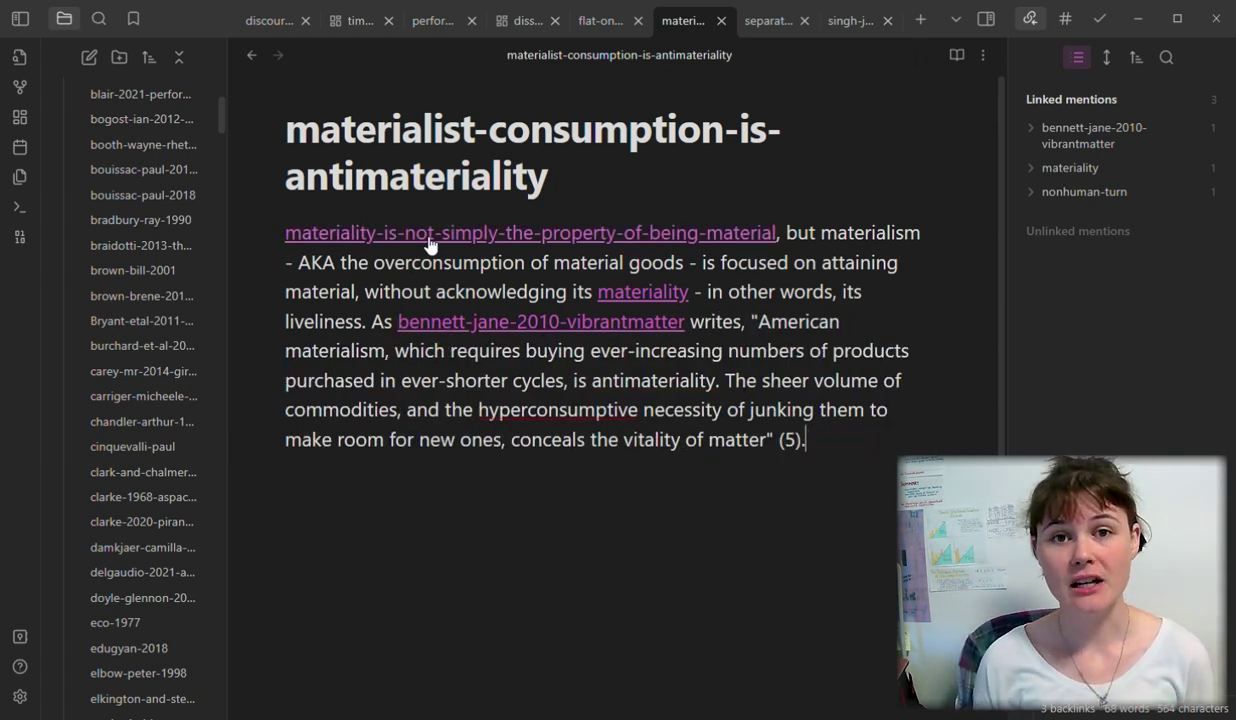
# Step: Copy the 'mere' matter quotation from the materiality note into the new materiality-is-not-simply-the-property-of-being-material note
pyautogui.click(251, 56)
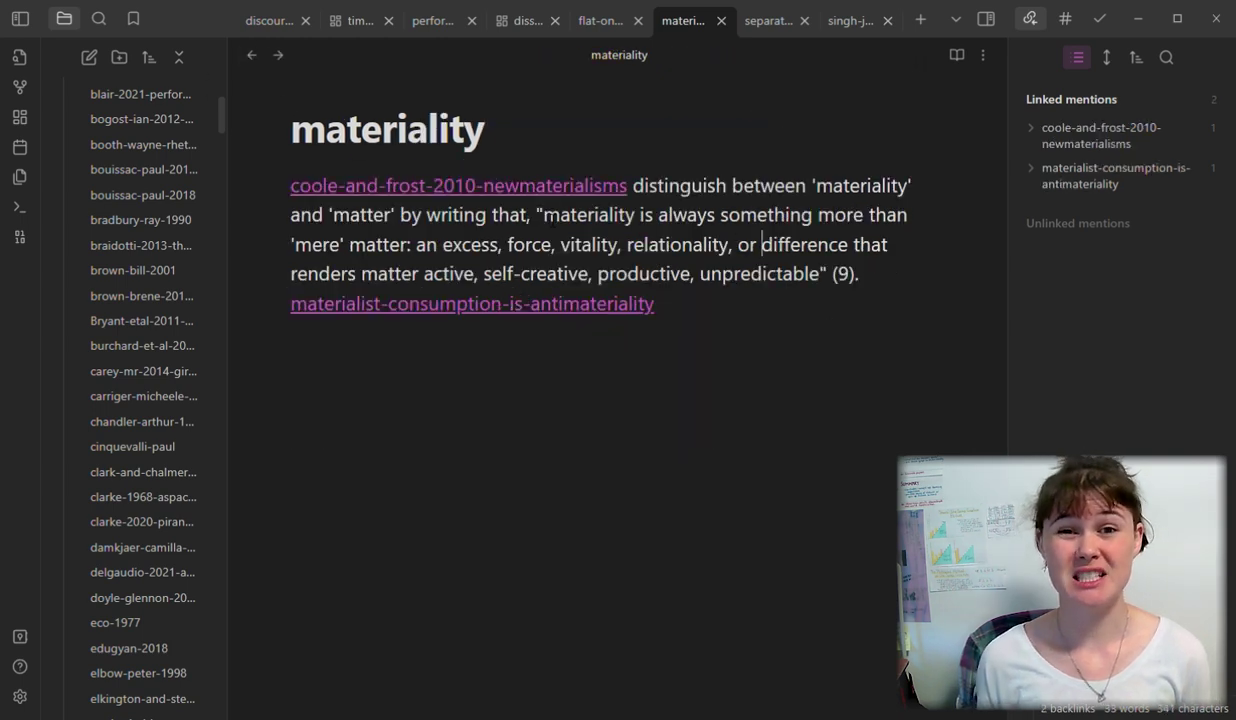
pyautogui.moveTo(537, 213); pyautogui.dragTo(880, 290)
pyautogui.hotkey('ctrl', 'c')
pyautogui.click(278, 55)
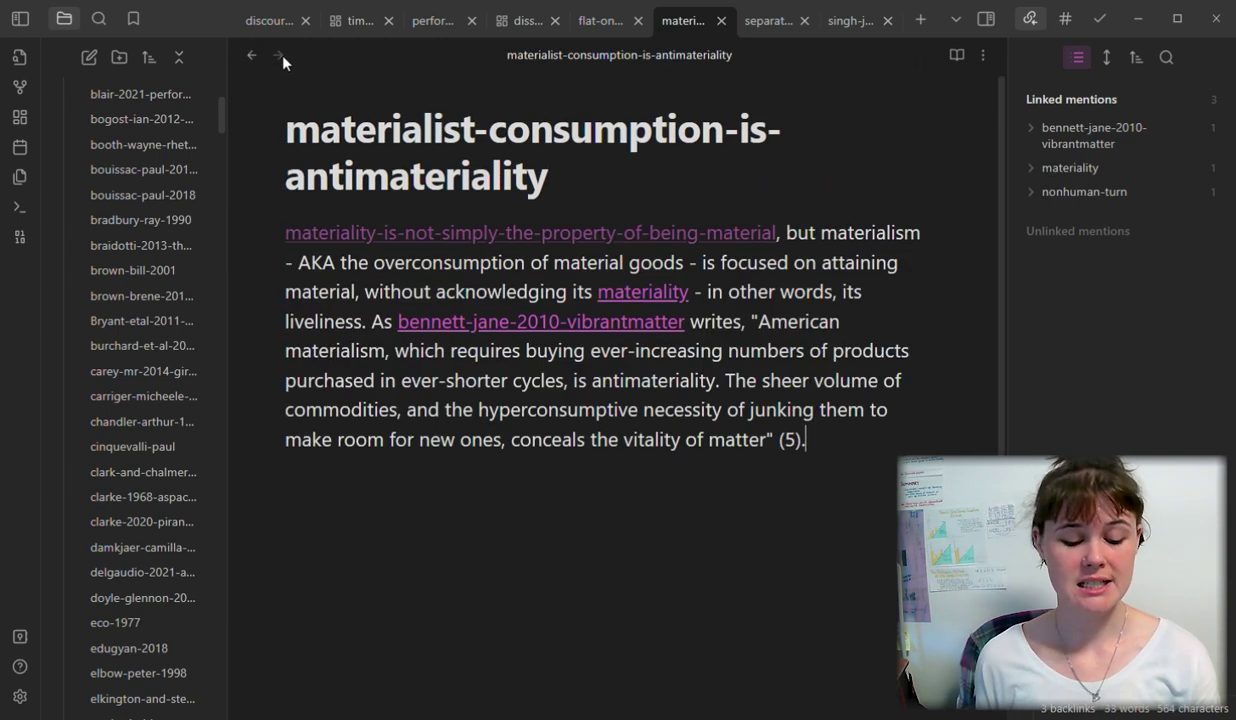
pyautogui.click(635, 234)
pyautogui.hotkey('ctrl', 'v')
# Step: Insert a link to [[coole-and-frost-2010-newmaterialisms]] in front of the pasted quotation
pyautogui.write('[[')
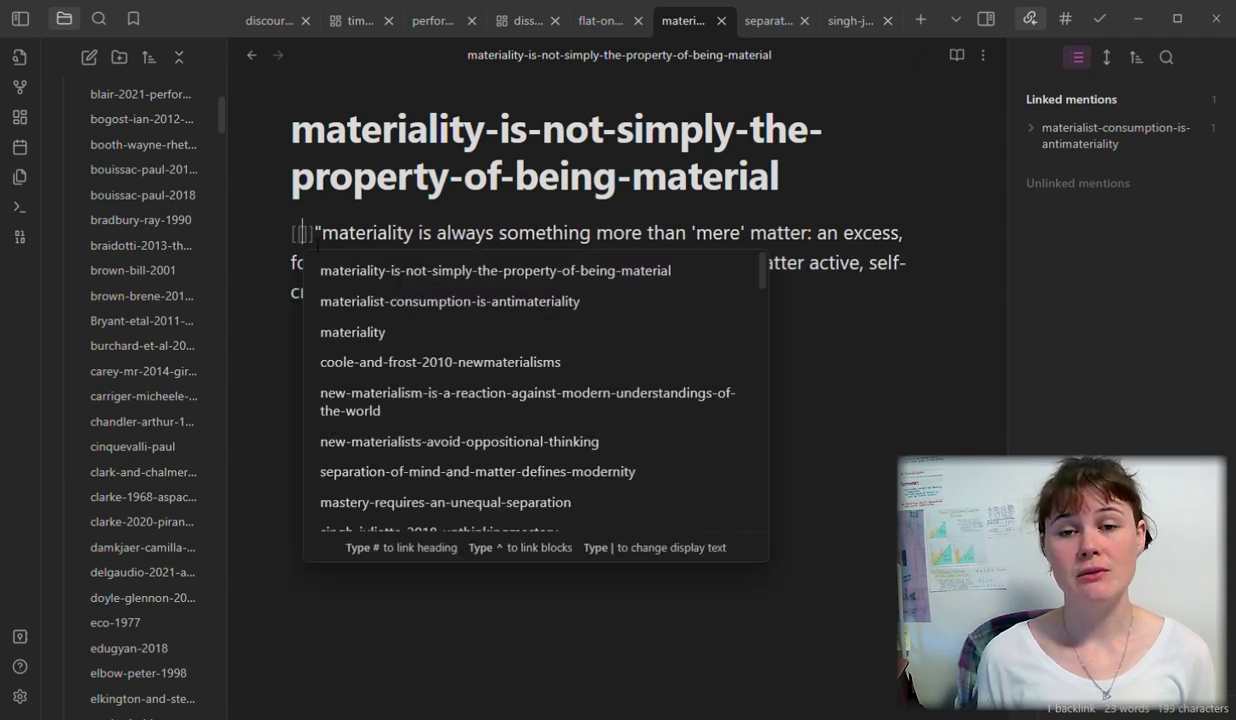
pyautogui.press('Down')
pyautogui.press('Down')
pyautogui.press('Down')
pyautogui.press('Return')
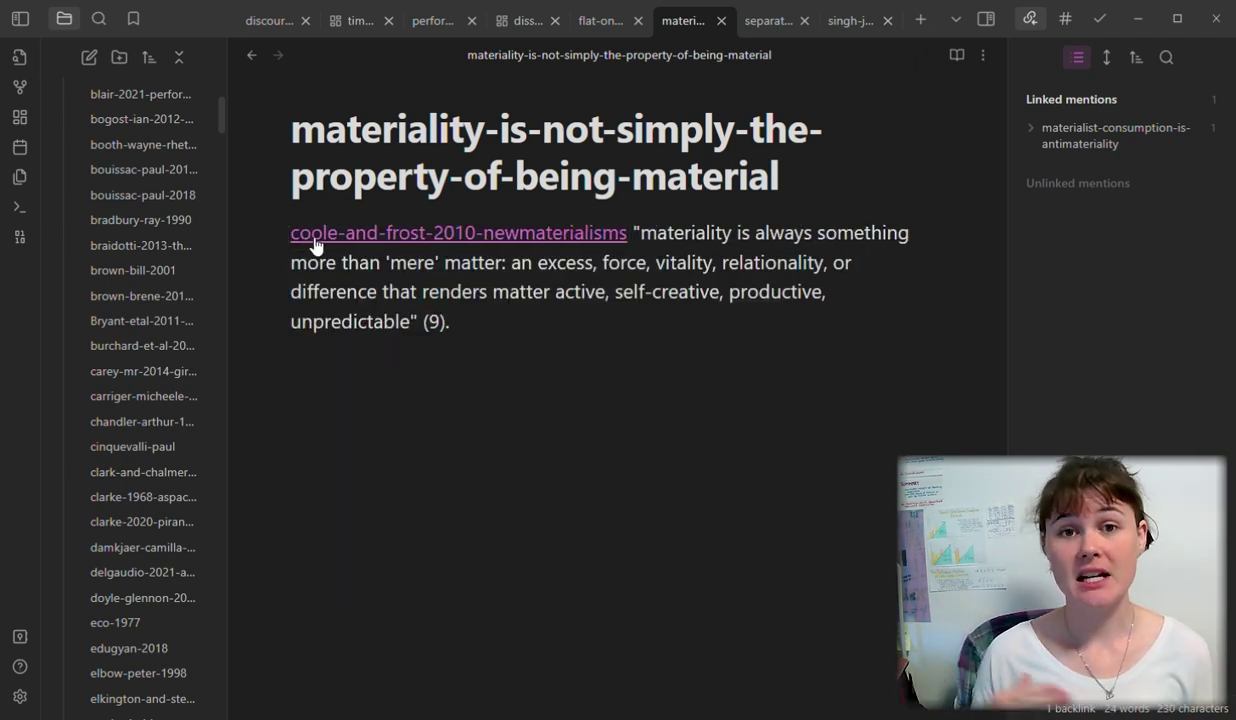
# Step: Introduce the quotation after the source link with "list the following adjectives to describe [[materiality]]:"
pyautogui.write('list the following')
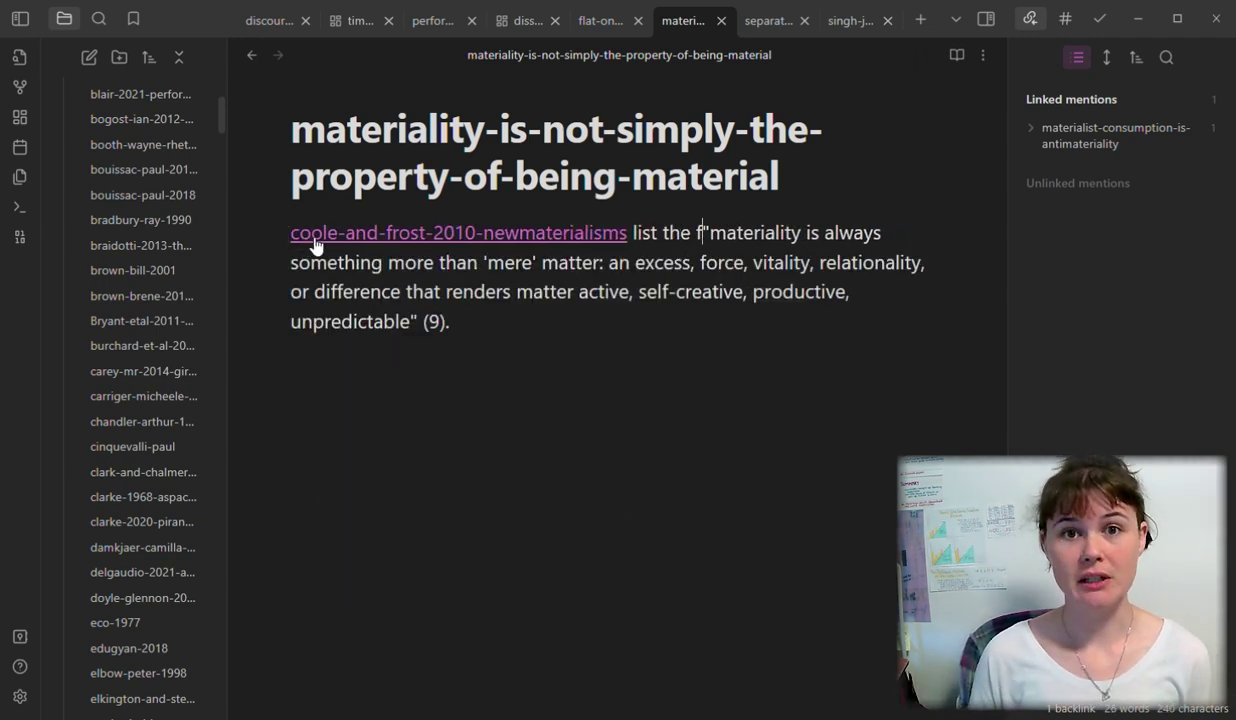
pyautogui.write(' adjecti')
pyautogui.write('describe [[')
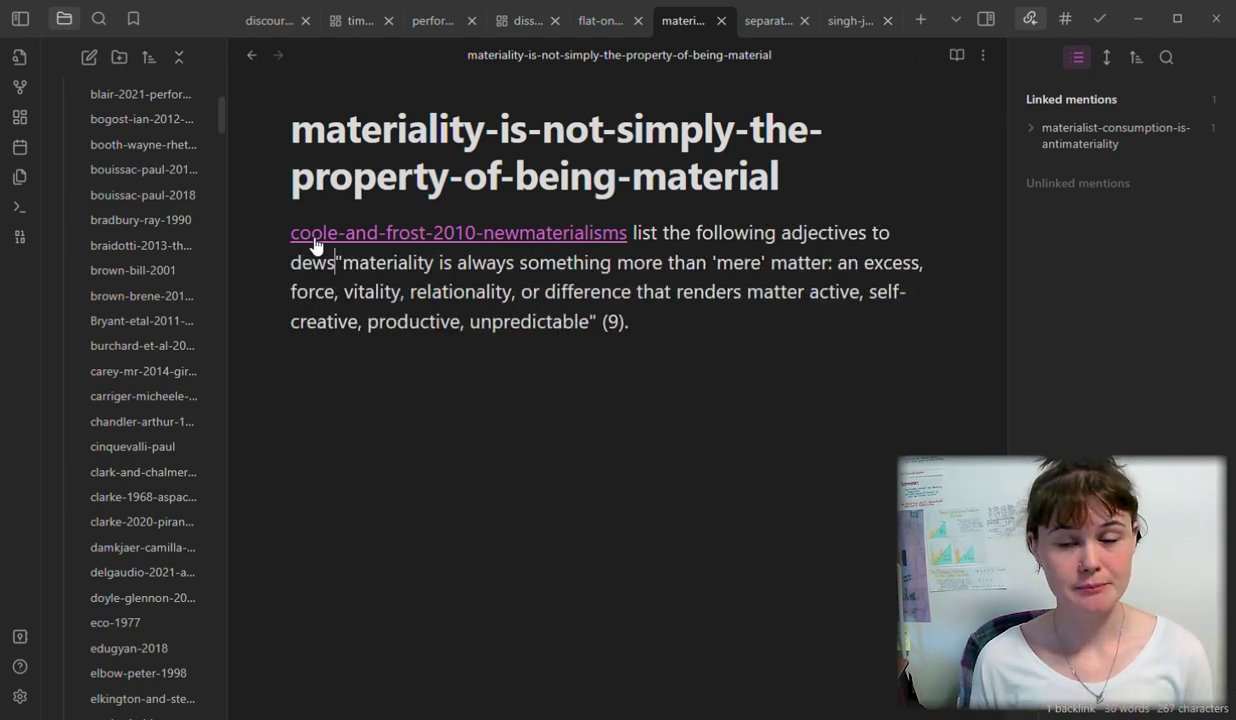
pyautogui.write('mater')
pyautogui.press('BackSpace')
pyautogui.press('BackSpace')
pyautogui.press('BackSpace')
pyautogui.press('BackSpace')
pyautogui.press('BackSpace')
pyautogui.write('[[materiality:')
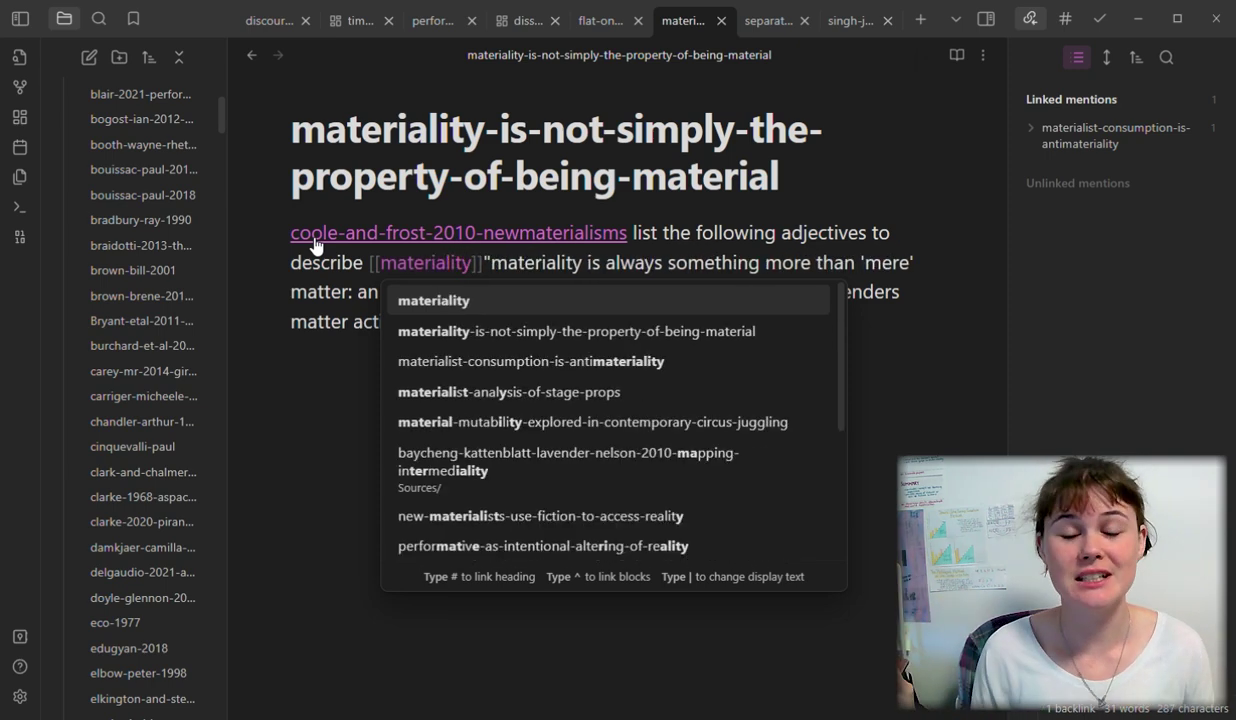
pyautogui.press('Return')
pyautogui.write(':')
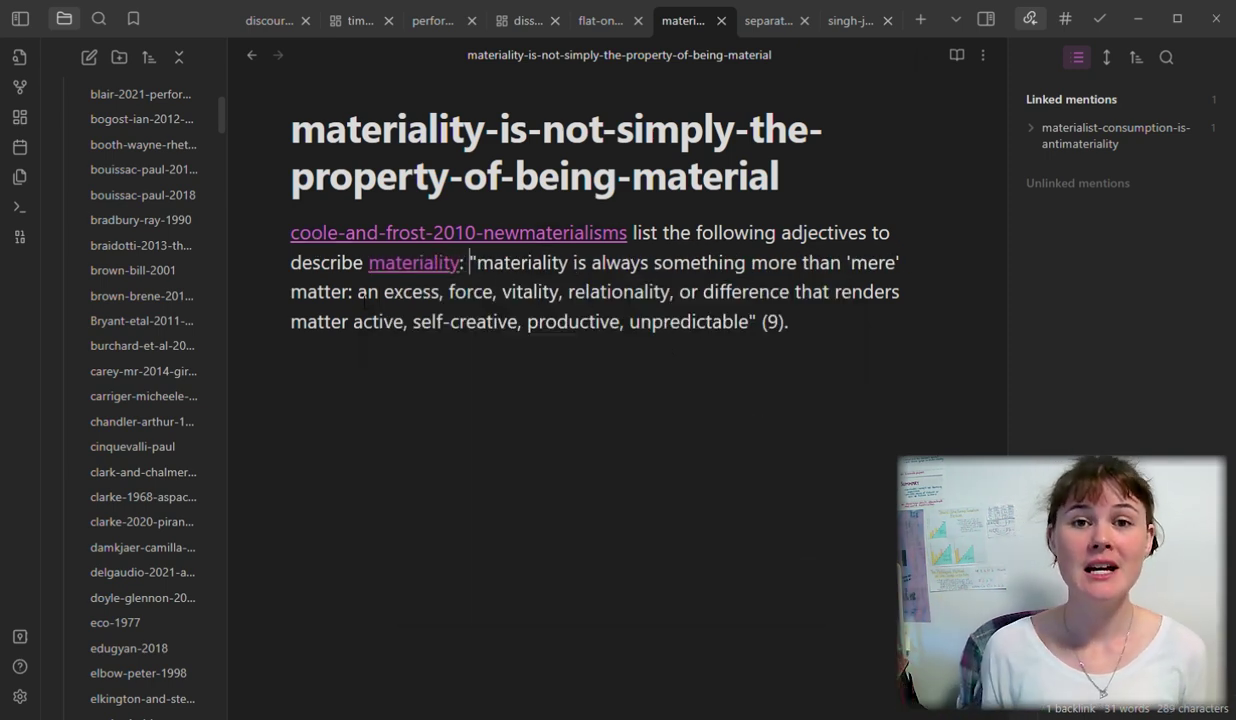
# Step: Remove "materiality is always something more than 'mere' matter:" from the quotation's opening and put "it is" before its opening quotation mark
pyautogui.press('Right')
pyautogui.hotkey('ctrl', 'shift', 'Right')
pyautogui.hotkey('ctrl', 'shift', 'Right')
pyautogui.hotkey('ctrl', 'shift', 'Right')
pyautogui.hotkey('ctrl', 'shift', 'Right')
pyautogui.hotkey('ctrl', 'shift', 'Right')
pyautogui.hotkey('ctrl', 'shift', 'Right')
pyautogui.hotkey('ctrl', 'shift', 'Right')
pyautogui.hotkey('ctrl', 'shift', 'Right')
pyautogui.hotkey('ctrl', 'shift', 'Right')
pyautogui.hotkey('ctrl', 'shift', 'Right')
pyautogui.hotkey('ctrl', 'shift', 'Right')
pyautogui.hotkey('shift', 'Right')
pyautogui.press('BackSpace')
pyautogui.press('Left')
pyautogui.write('it is')
# Step: Replace "adjectives" in the introductory phrase with "nouns and adjectives"
pyautogui.hotkey('ctrl', 'shift', 'Left')
pyautogui.write('nouns')
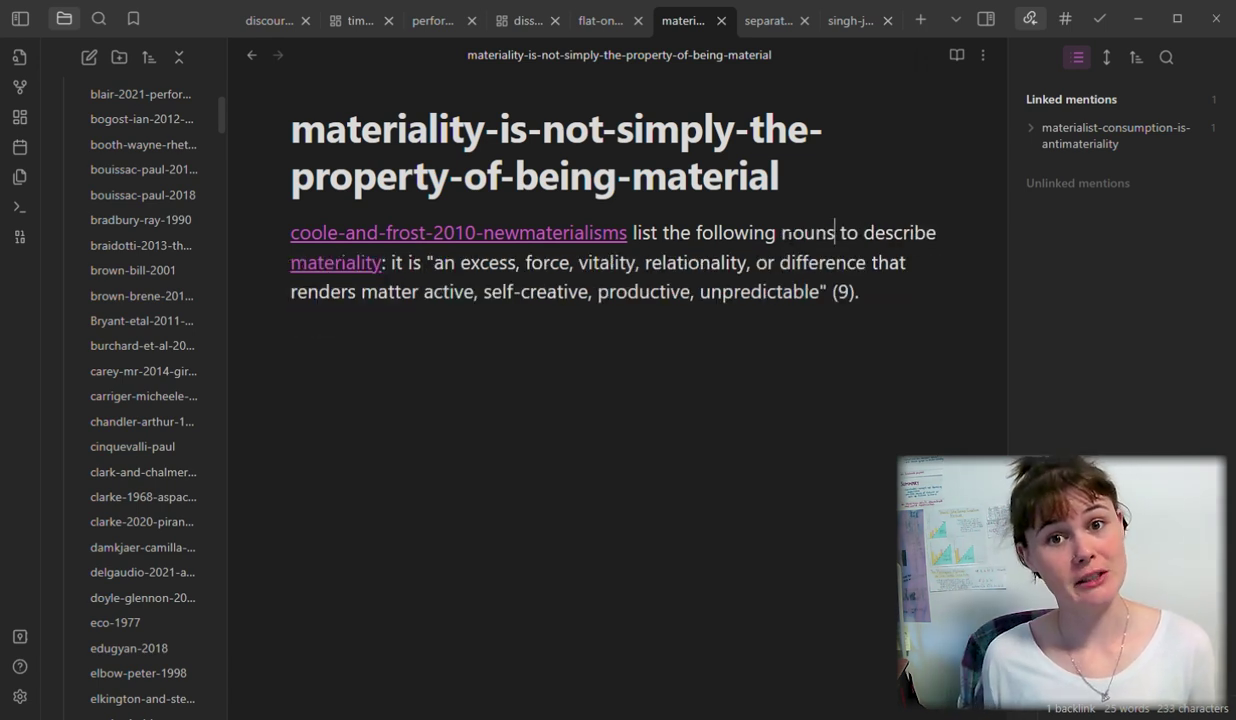
pyautogui.write(' and adjectives')
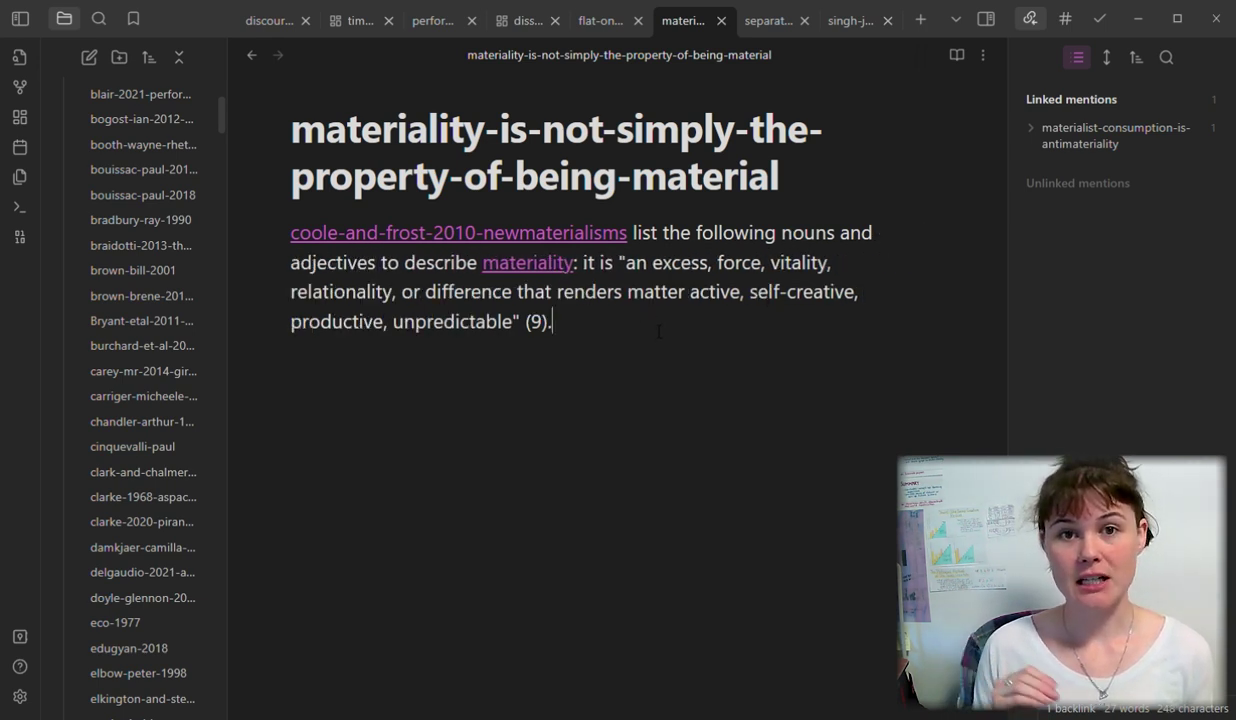
# Step: Add a new paragraph reading "So, [[new-materialism]] scholars might consider all material to have materiality - but they are not equivalent."
pyautogui.press('Return')
pyautogui.press('Return')
pyautogui.write('So,')
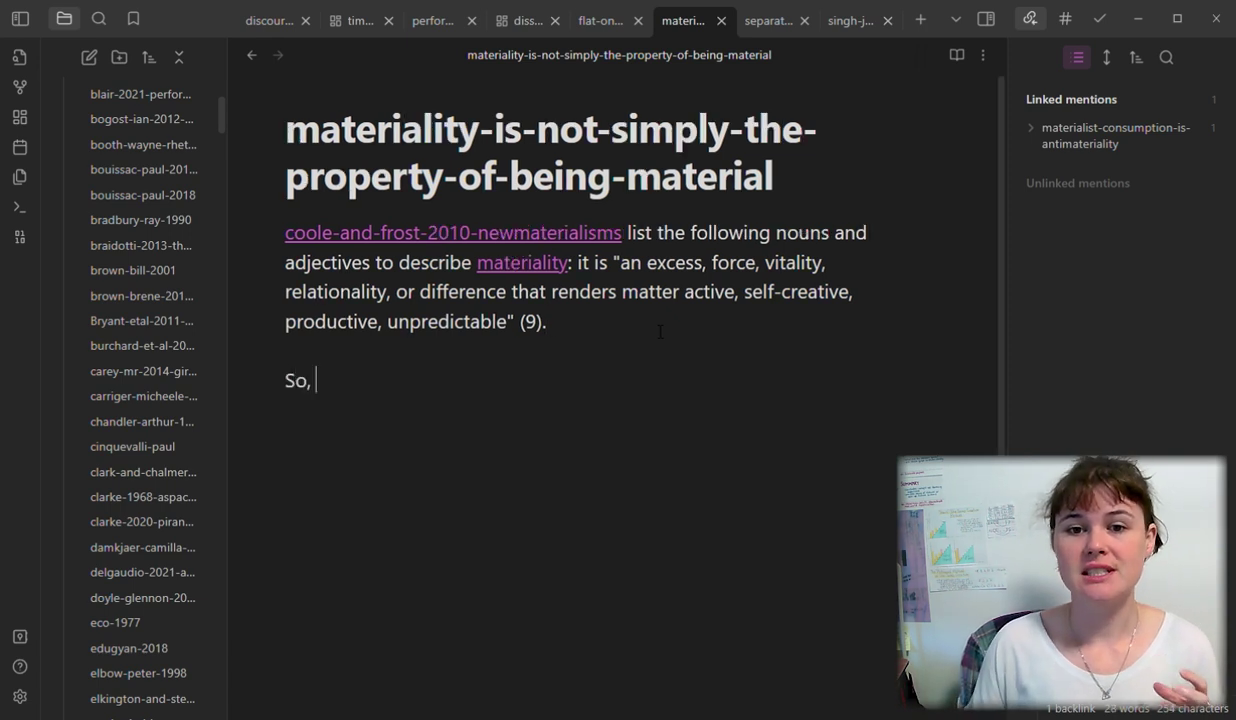
pyautogui.write(' [[new-materialism')
pyautogui.press('Return')
pyautogui.write('scholars might')
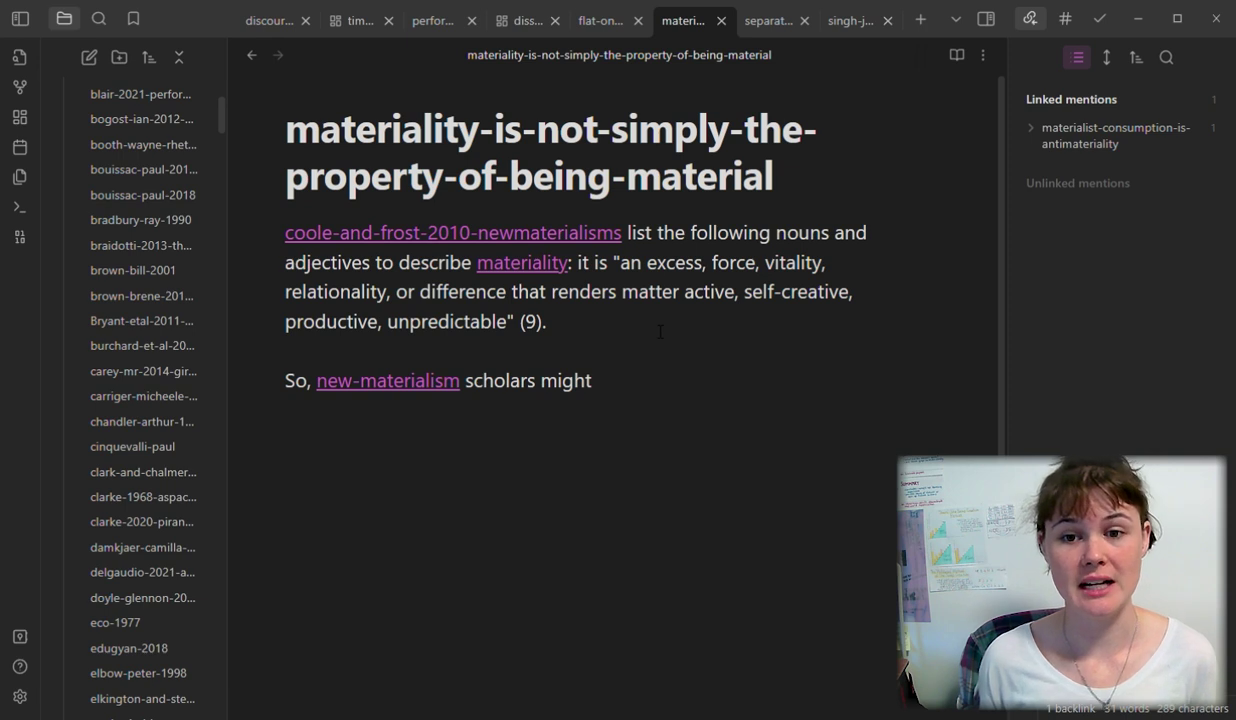
pyautogui.write(' consider all material to ha')
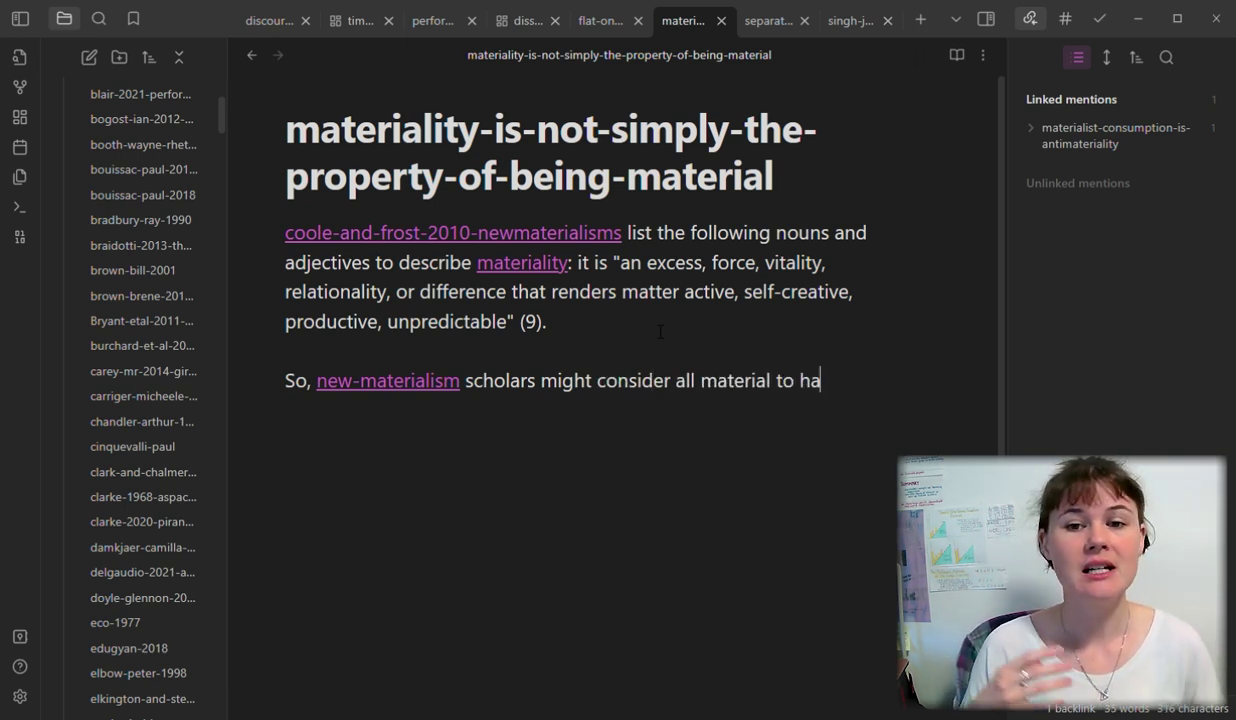
pyautogui.write('ve materiality - but they are not equivalent.')
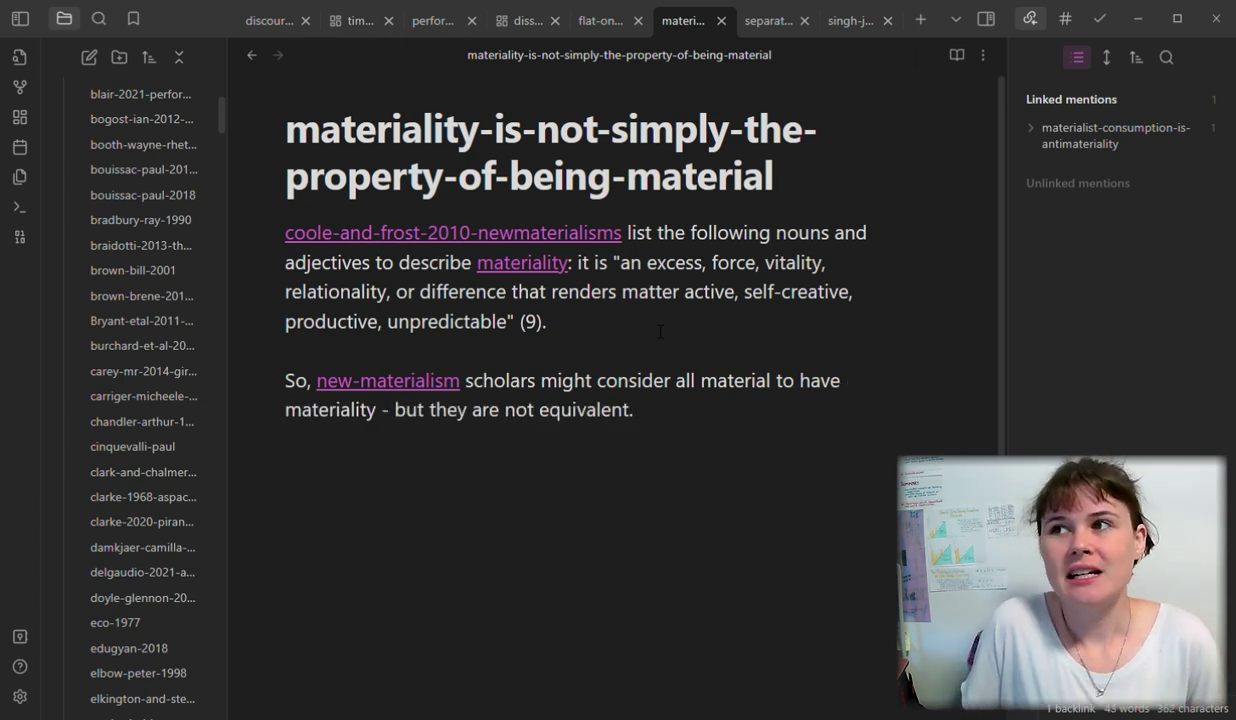
# Step: Add the example "If I'm holding something with a nice texture, I can't just say, "ooh, I like the materiality of this""
pyautogui.write(" If I'm holding something with a nice ")
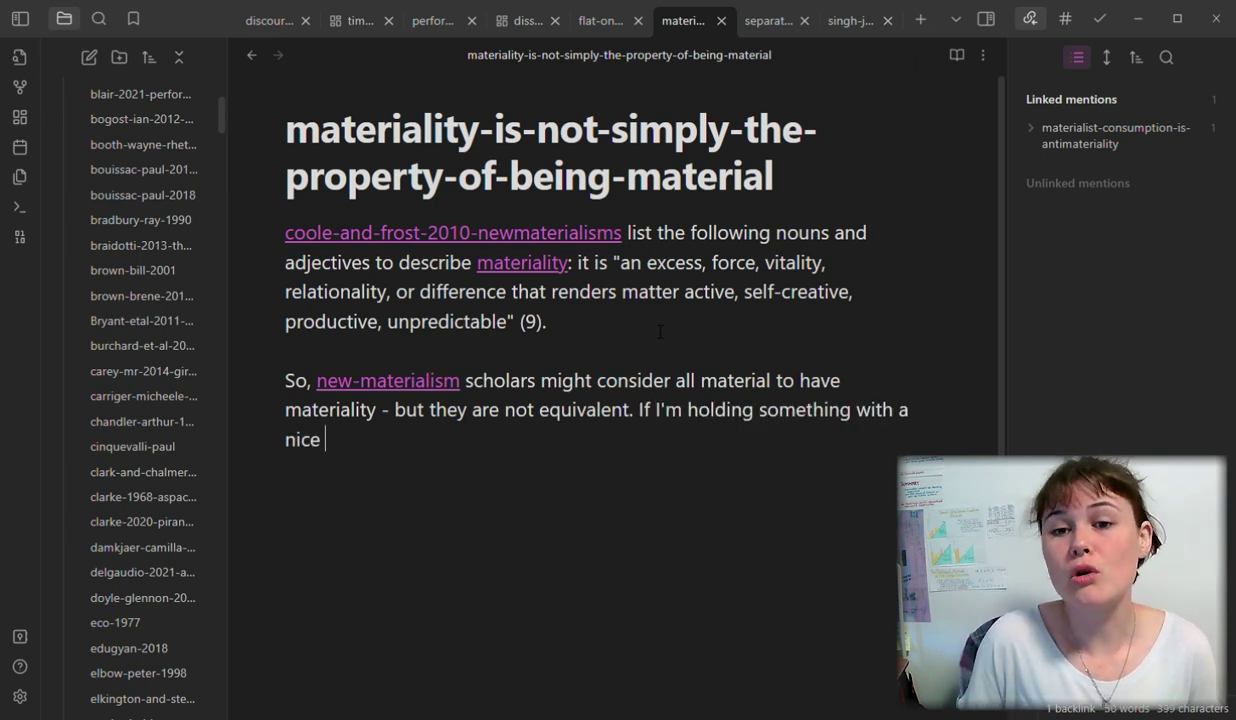
pyautogui.write("texture, I can't just saym,")
pyautogui.press('BackSpace')
pyautogui.press('BackSpace')
pyautogui.write(', "ooh, I like the materiality')
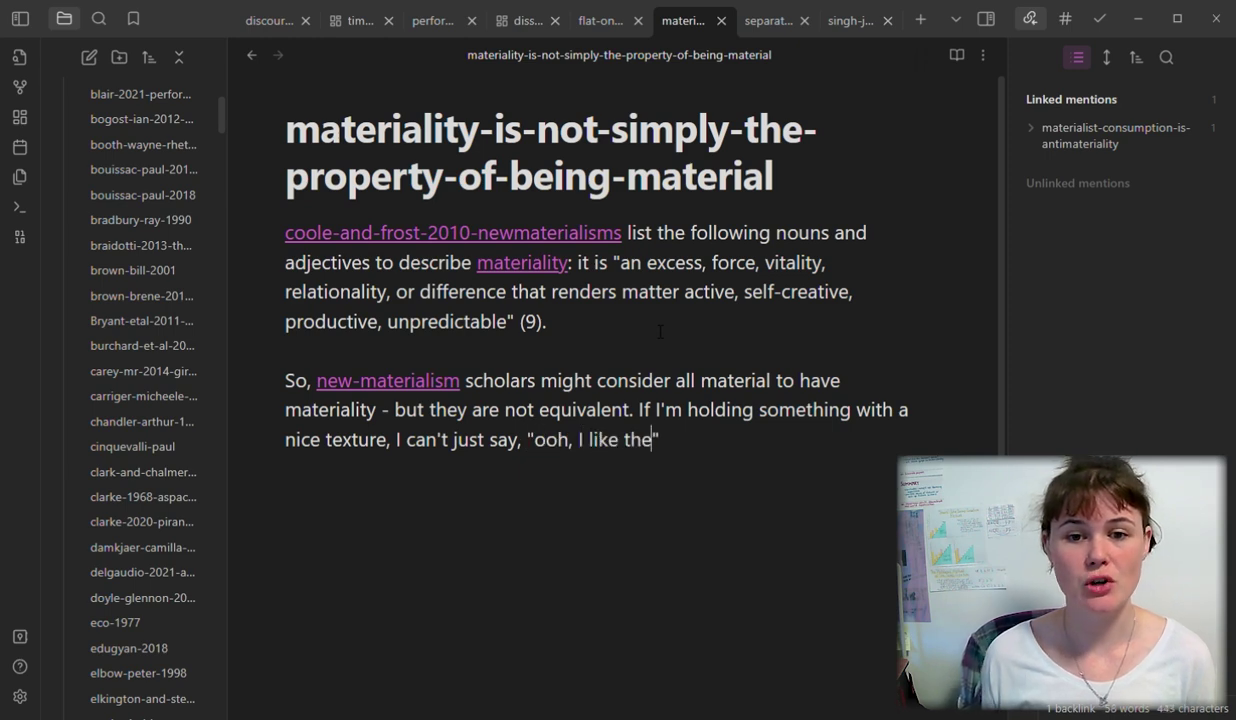
pyautogui.write(' of this ')
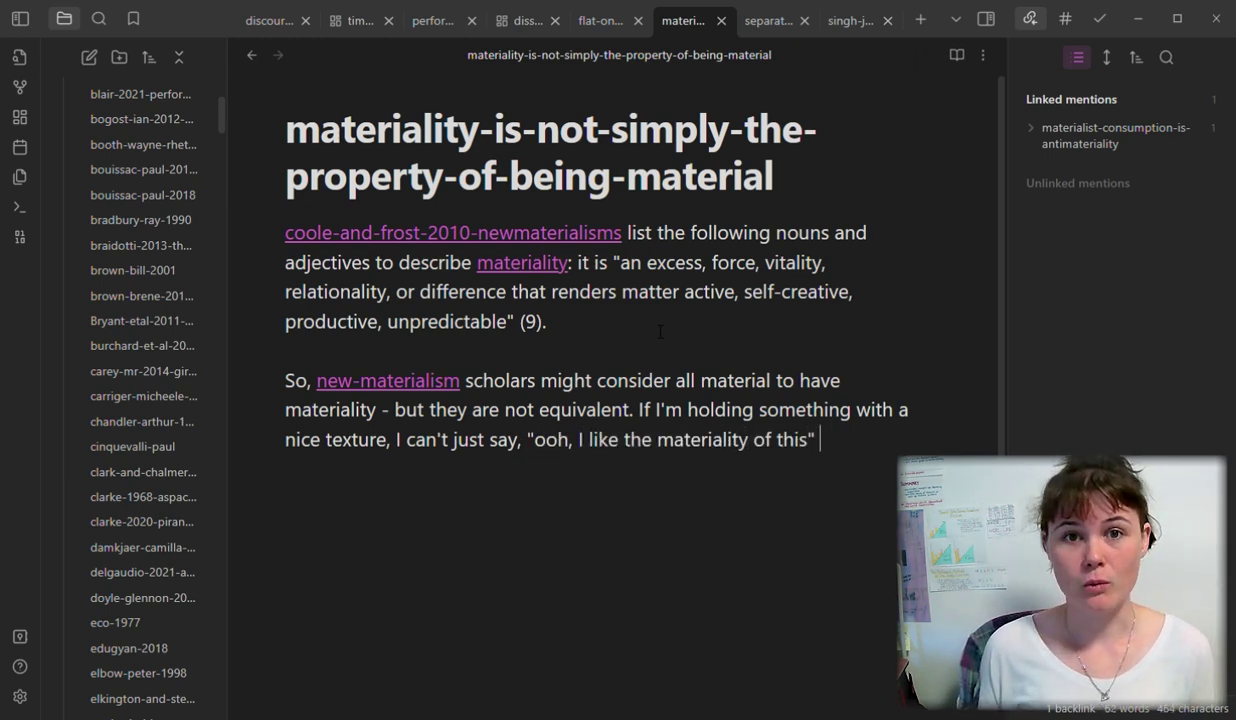
# Step: Complete the sentence with "because that would just mean I like the material nature of this, rather than the self-creative, emergent, liveliness of this."
pyautogui.write('because that would me')
pyautogui.press('BackSpace')
pyautogui.press('BackSpace')
pyautogui.write('just mean I like the ')
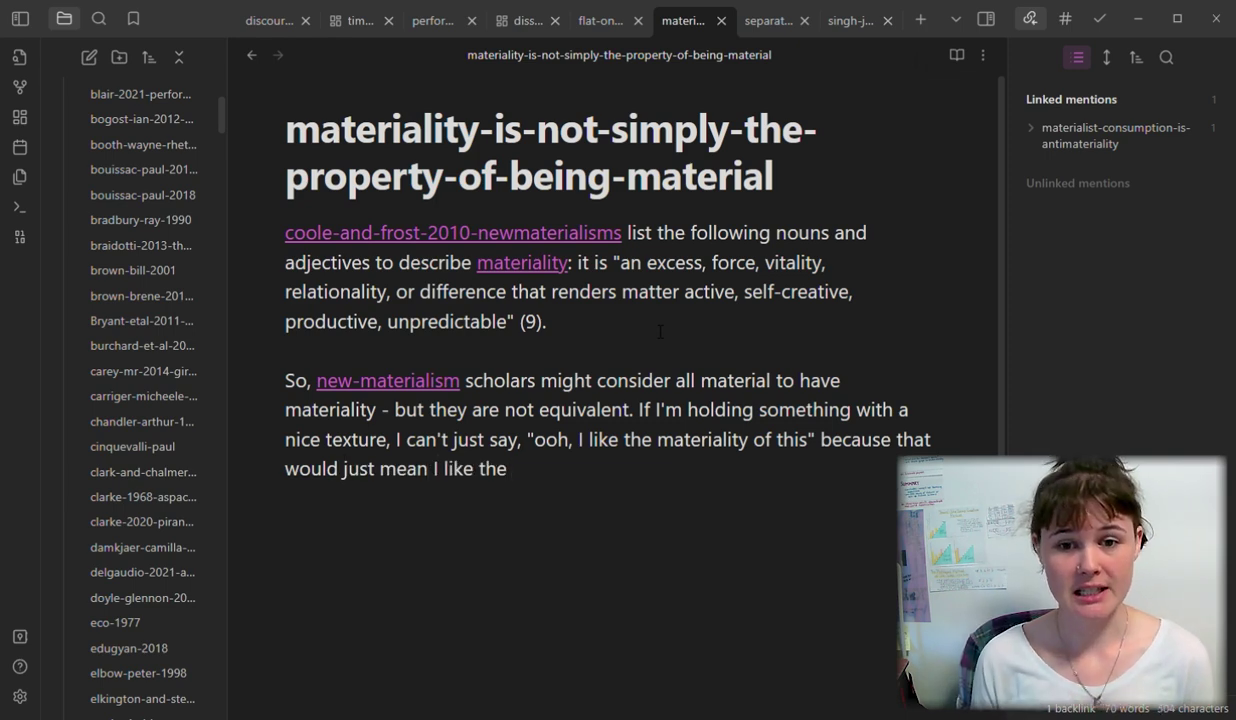
pyautogui.write('material nature of this, ')
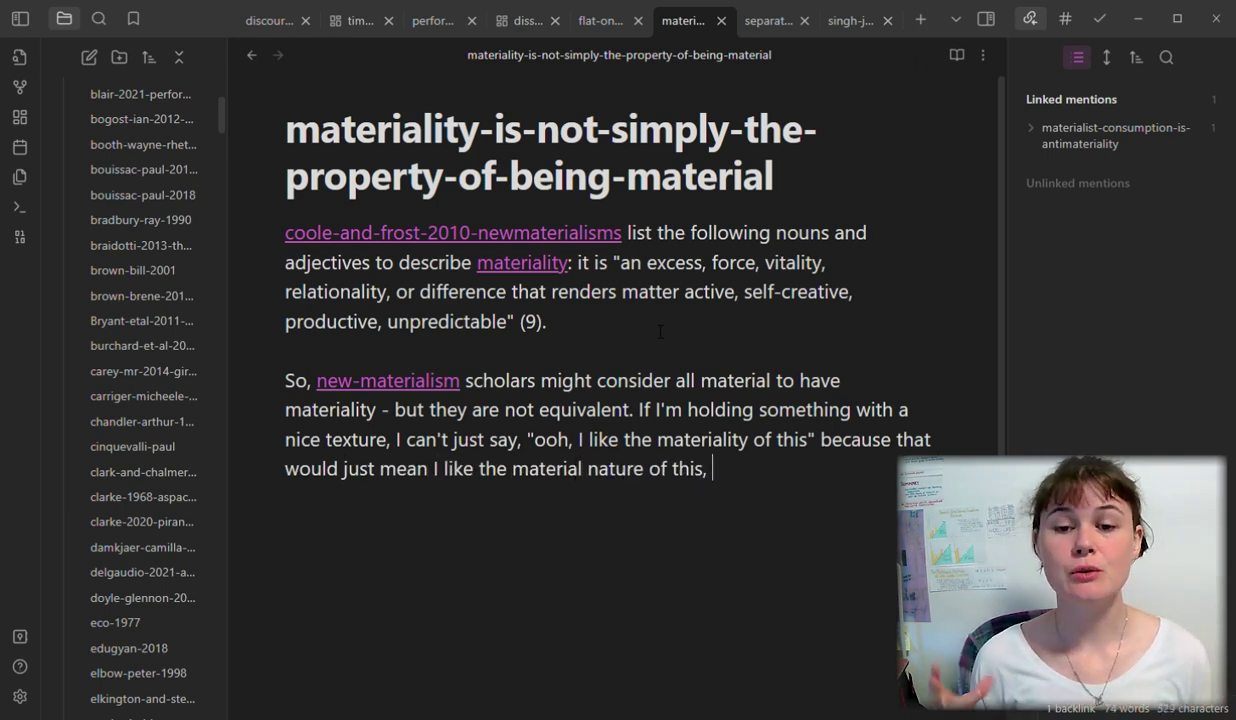
pyautogui.write('rather than the ')
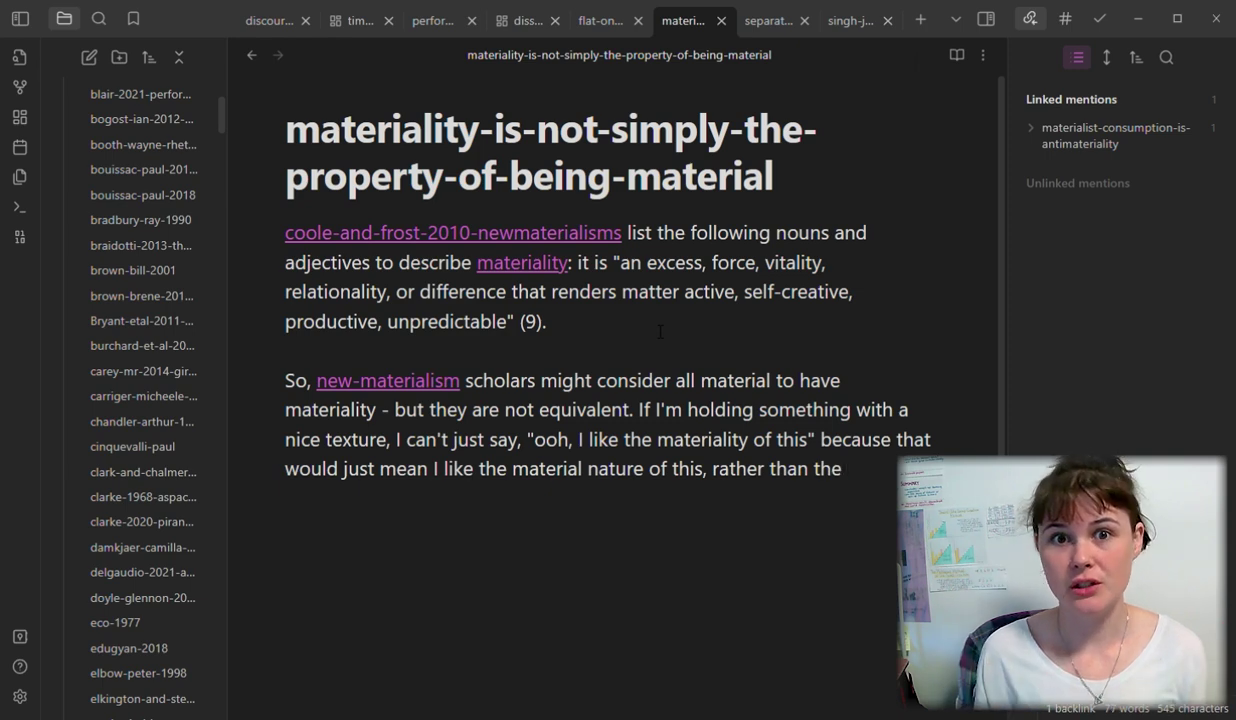
pyautogui.write('self-creativ')
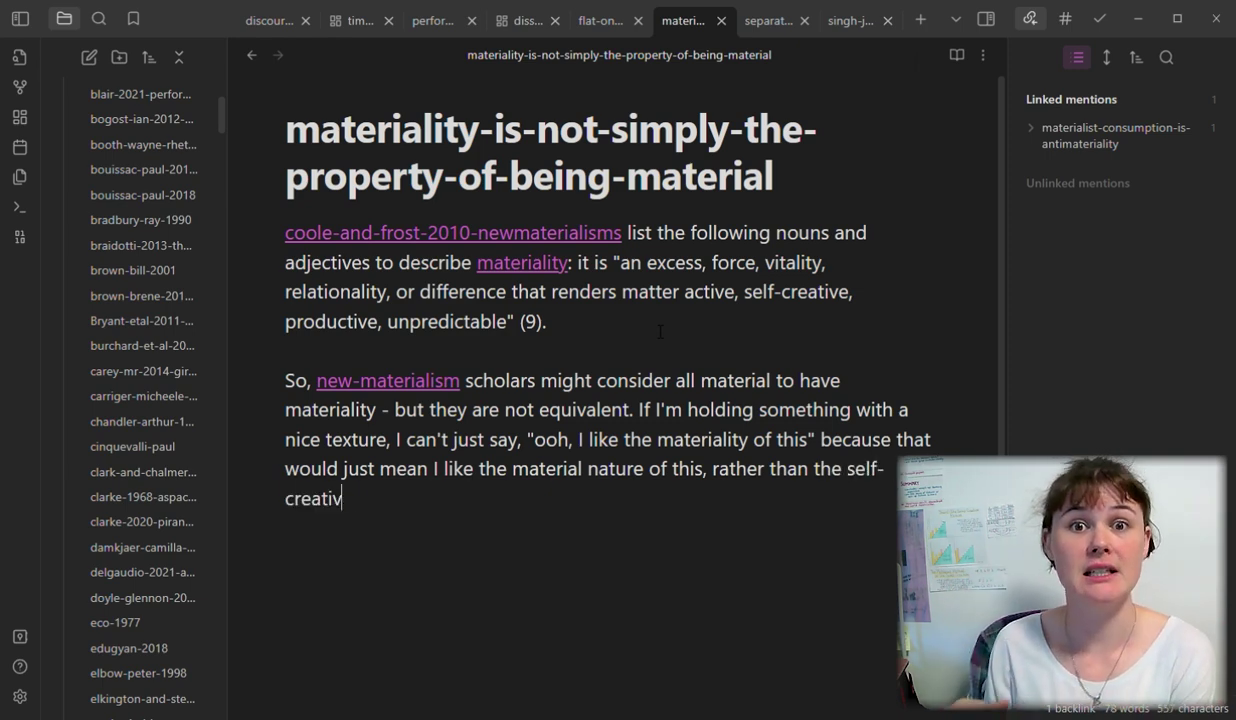
pyautogui.write('e, emergent, liveliness of this')
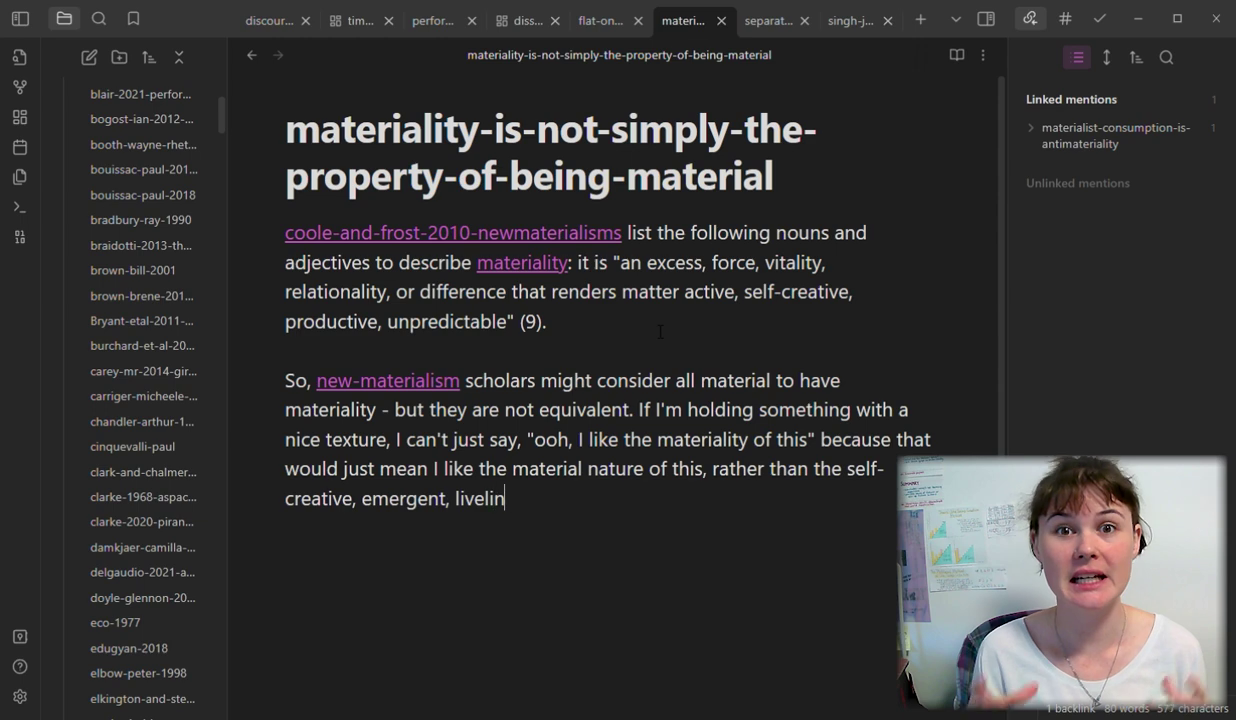
pyautogui.press('BackSpace')
pyautogui.press('BackSpace')
pyautogui.press('BackSpace')
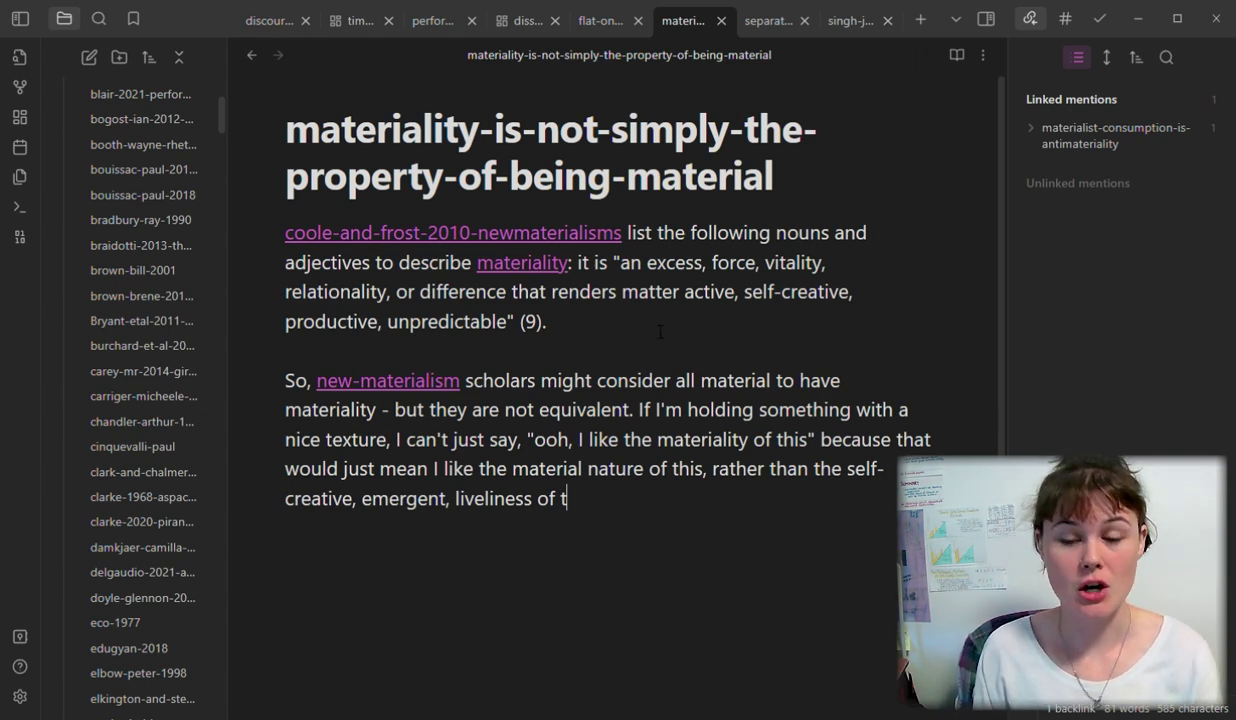
pyautogui.write('his.')
# Step: Return to the coole-and-frost-2010-newmaterialisms note and delete the selected 'mere' matter quotation above the materiality link
pyautogui.click(251, 55)
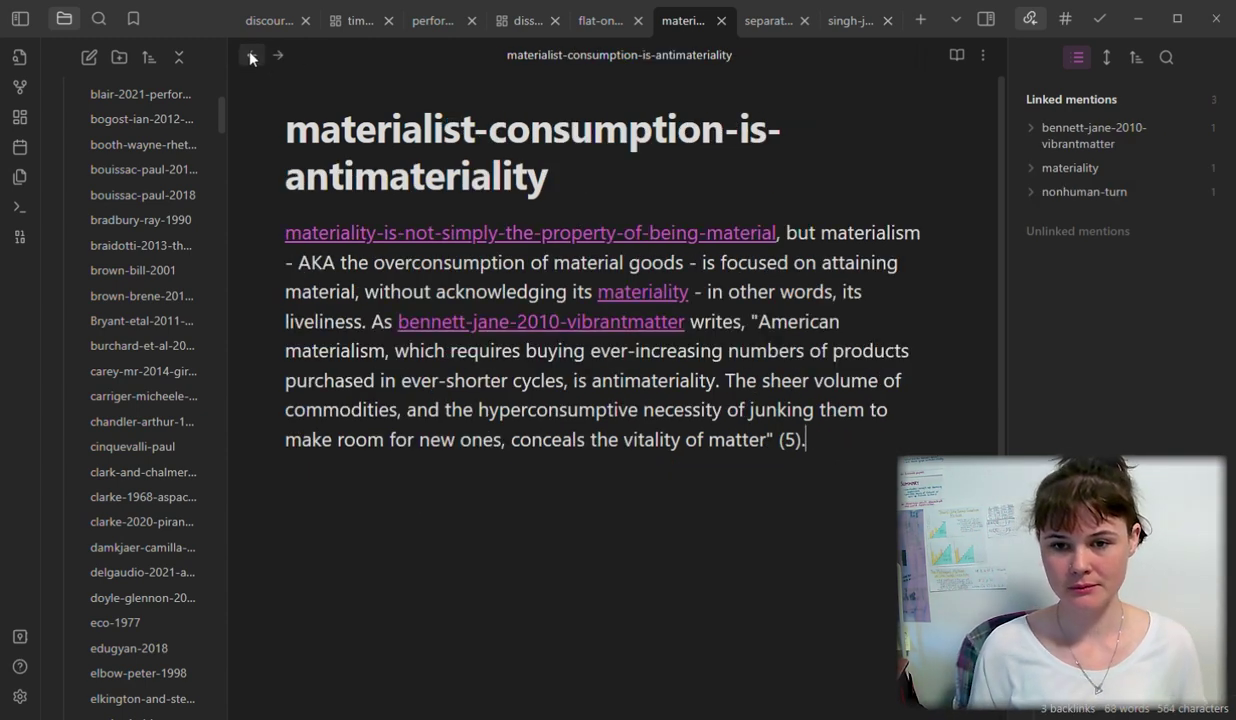
pyautogui.click(251, 55)
pyautogui.click(251, 55)
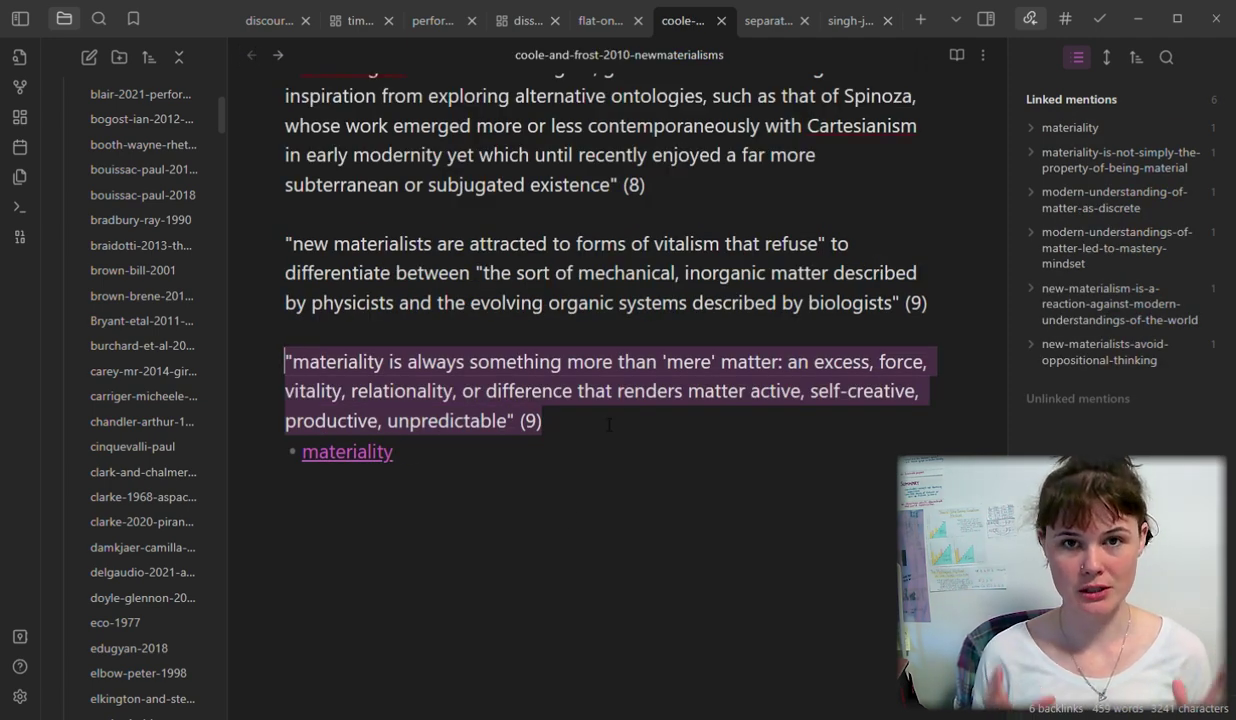
pyautogui.press('BackSpace')
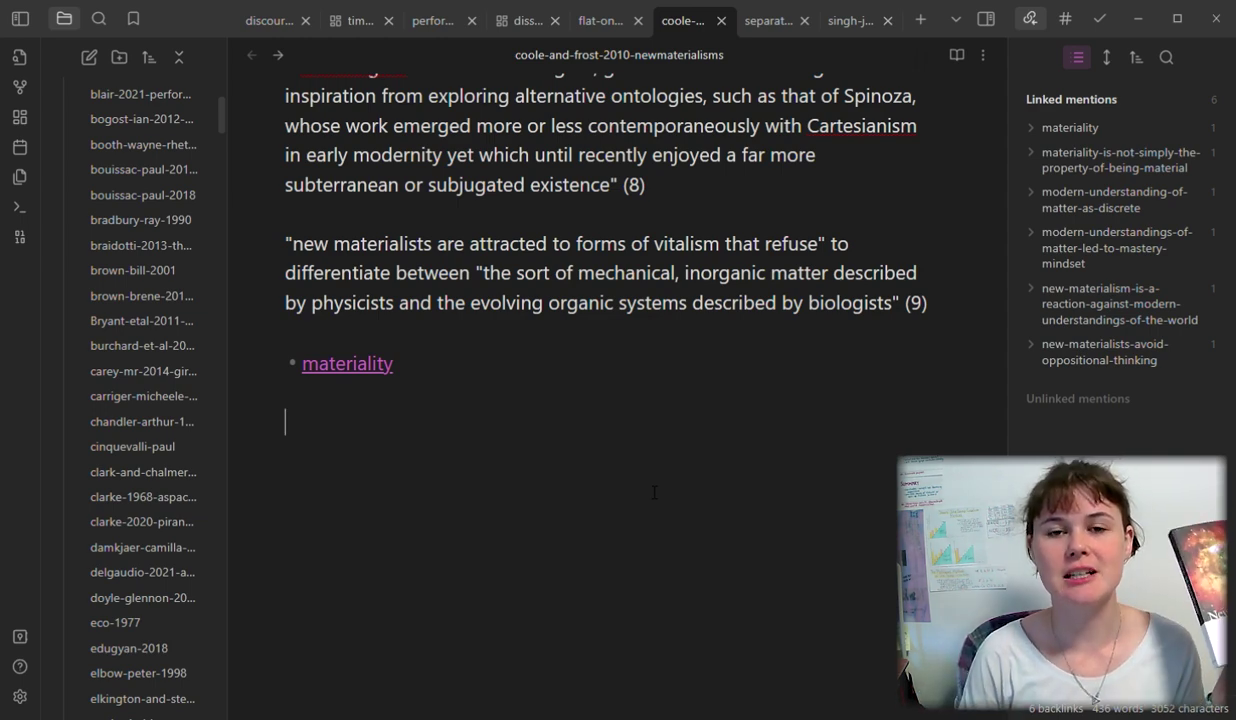
# Step: Start a quotation below the materiality bullet: "conceiving matter as possessing its own modes of self-transformation, self-organization, and directedness, and thus no longer as simply passive"
pyautogui.write('conceiving matter')
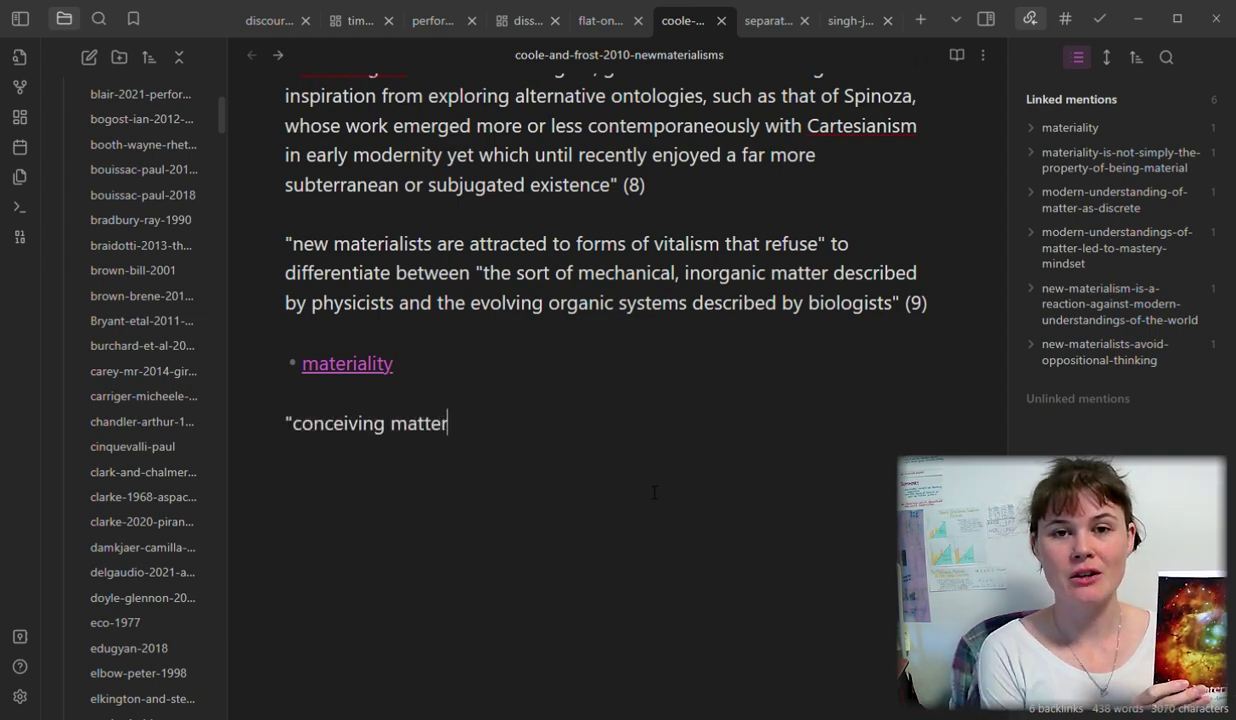
pyautogui.write(' as possessi')
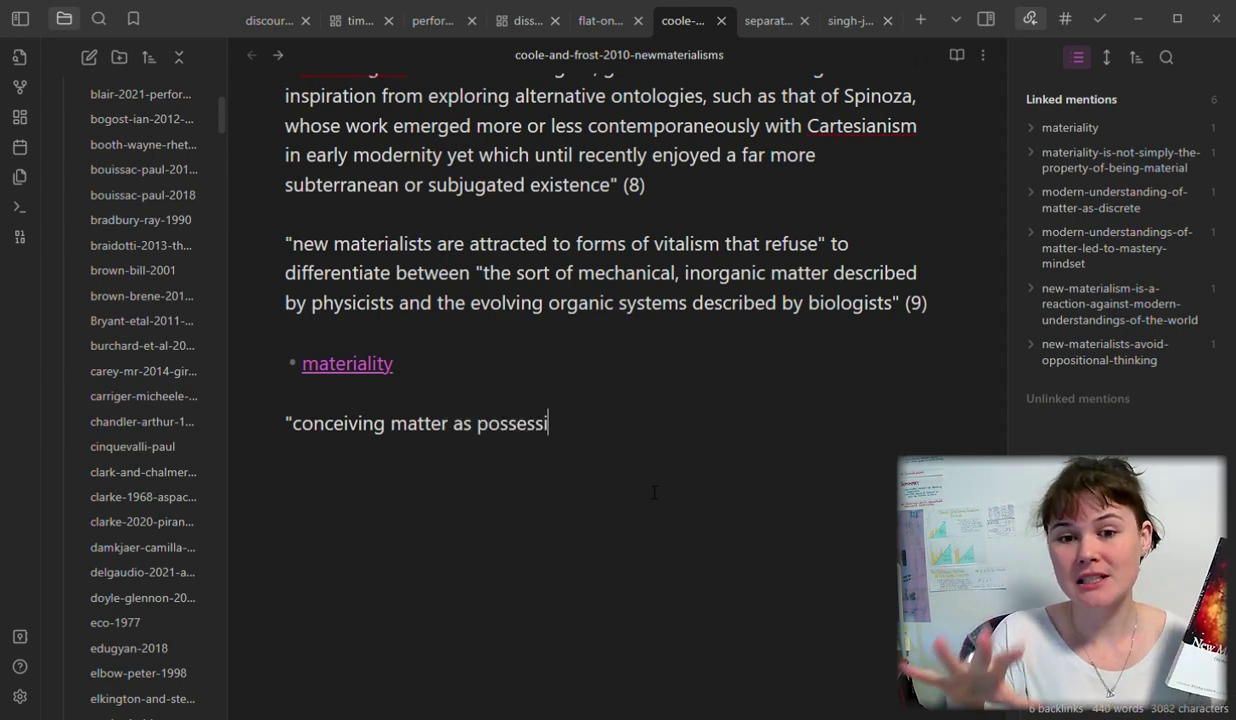
pyautogui.write('ng its own modes of sel')
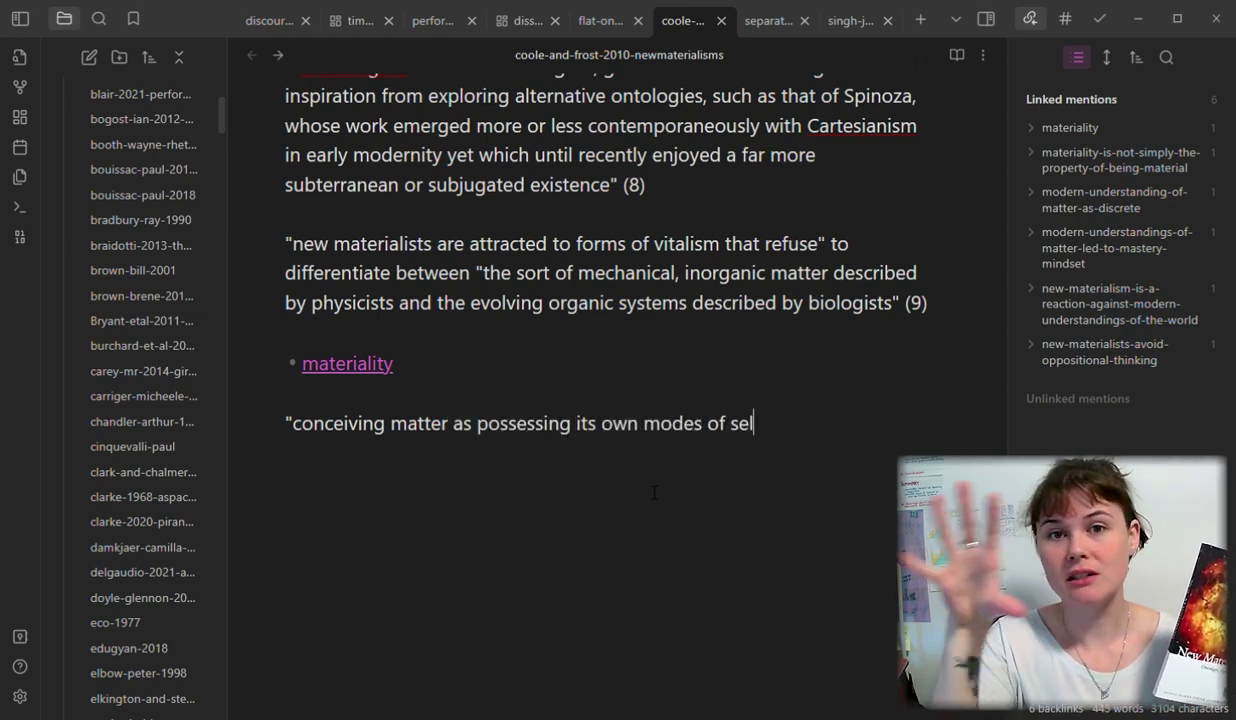
pyautogui.write('f-transformation, self-or')
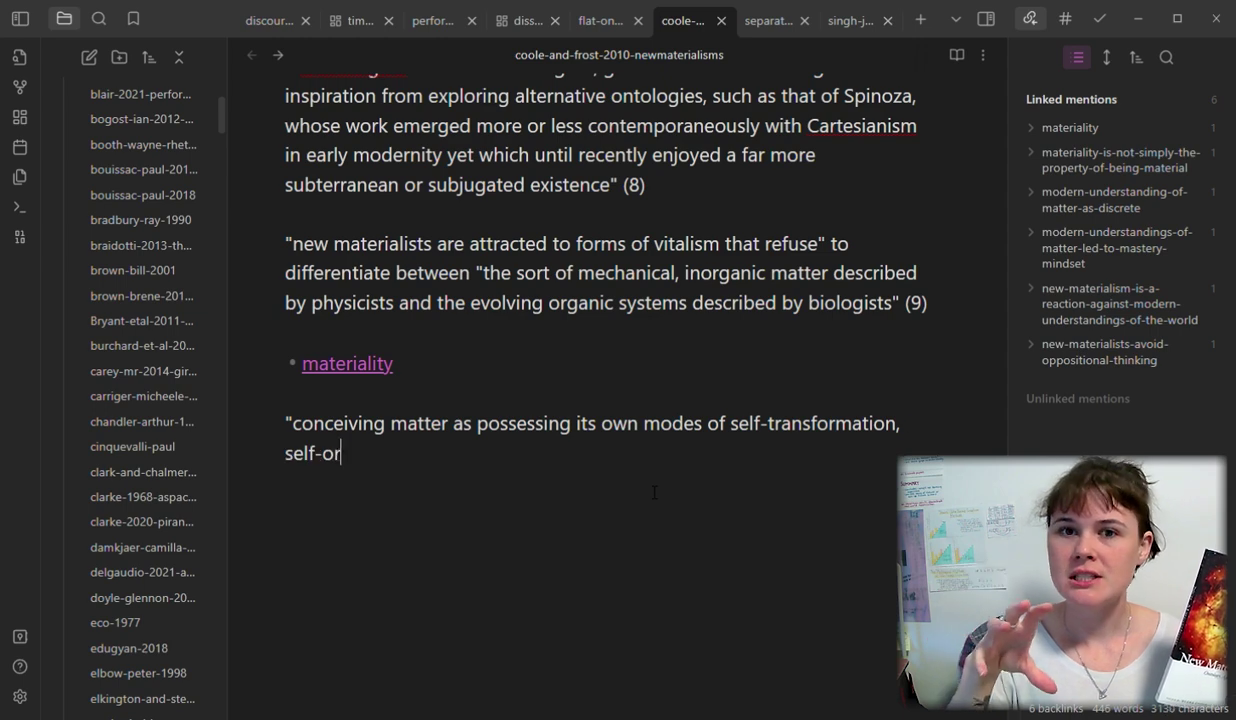
pyautogui.write('ganization, and directednes')
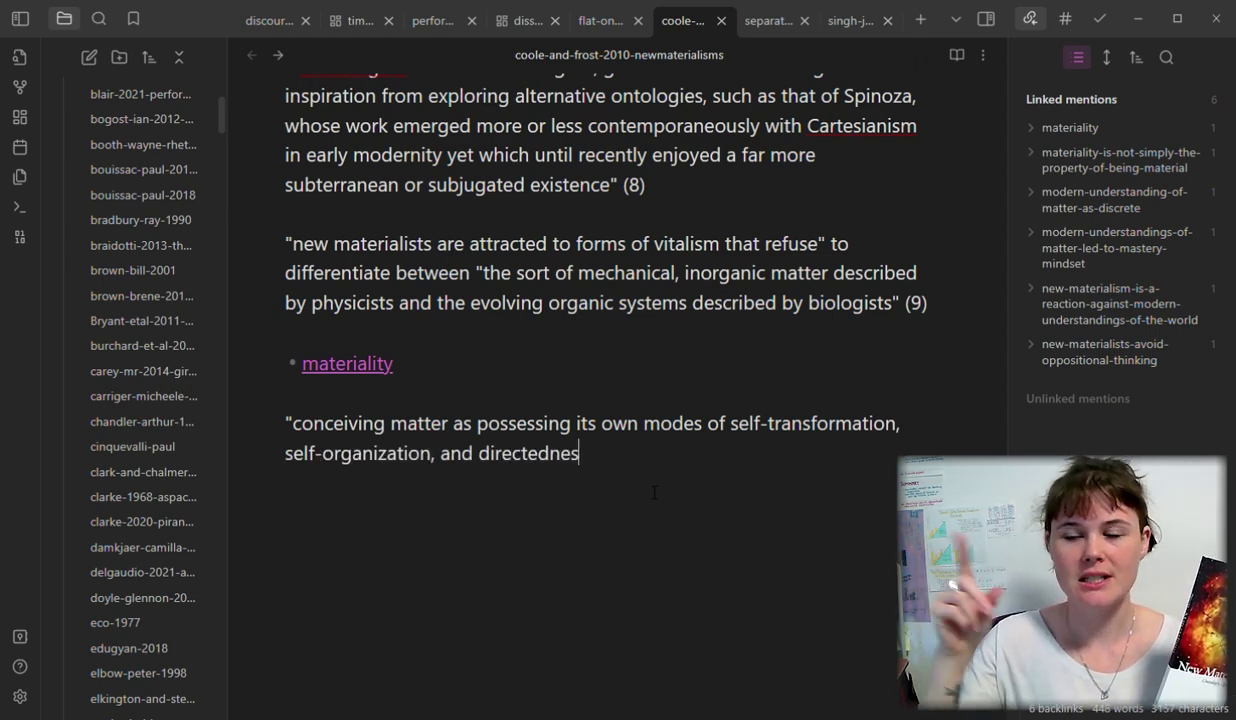
pyautogui.write('s, and thus no longer ')
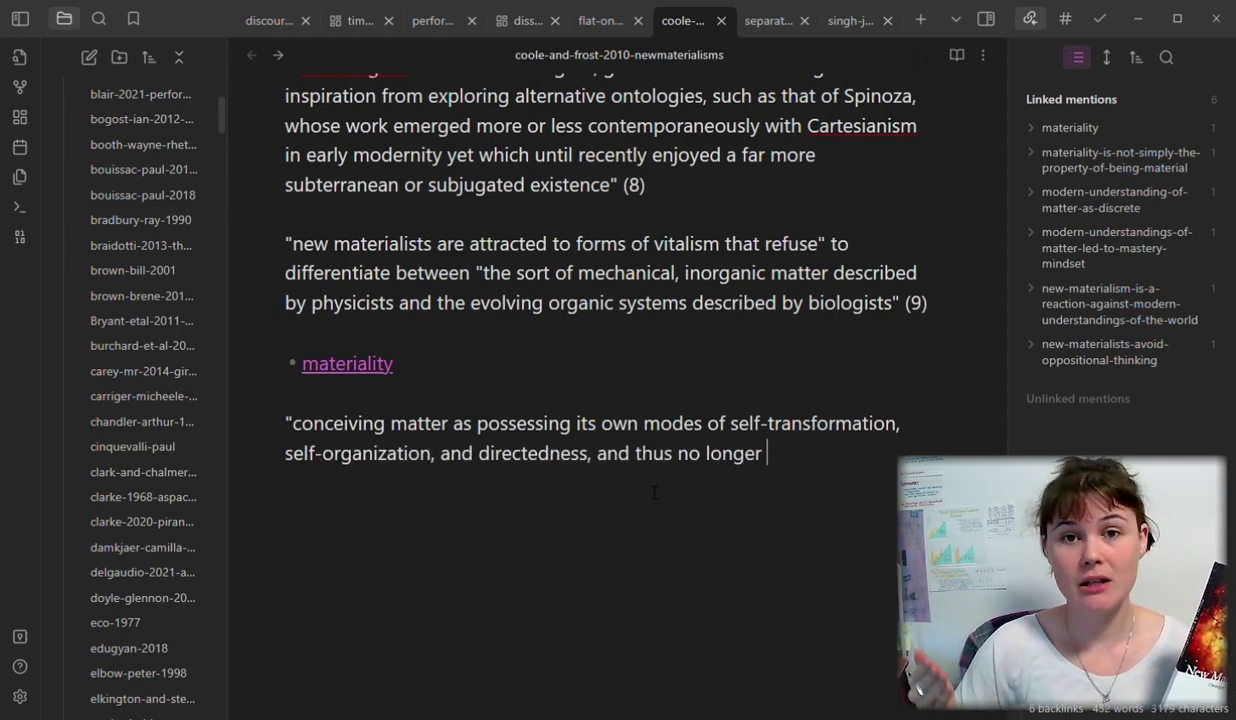
pyautogui.write('as simply passive')
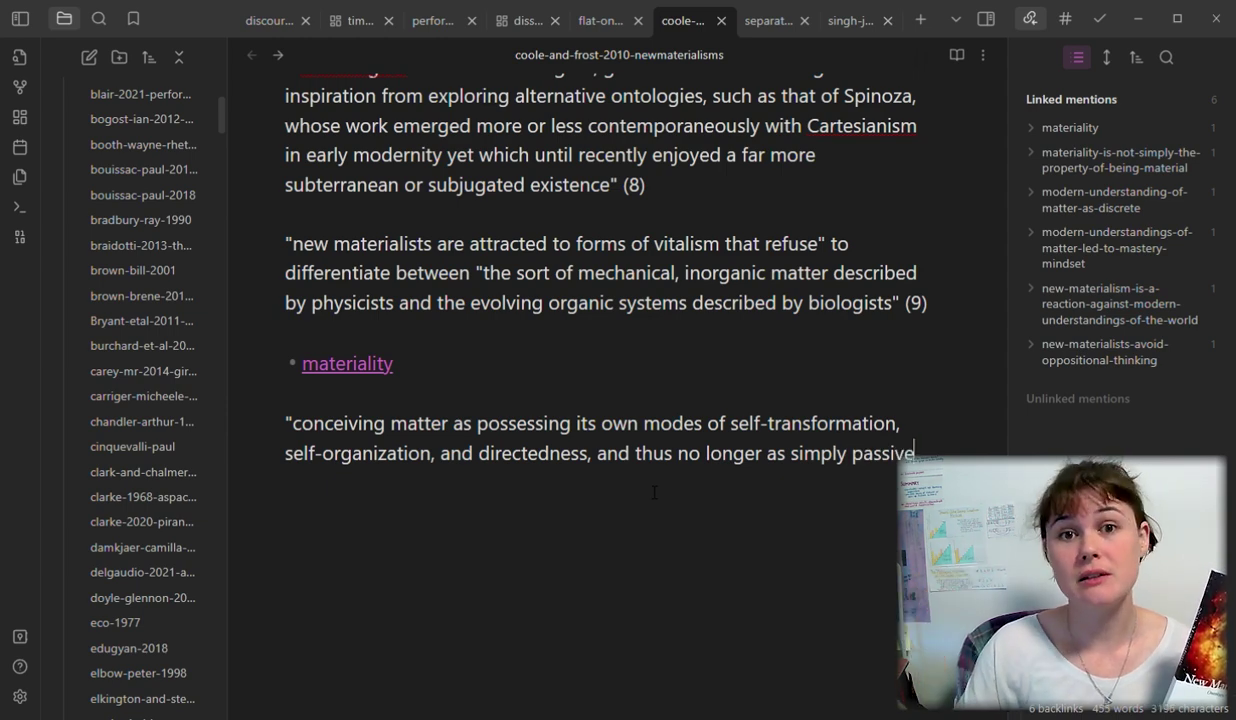
# Step: Continue the quotation with "or inert, disturbs the conventional sense that agents are exclusively humans who possess the cognitive abilities, intentionality,"
pyautogui.write(' or inert, disturbs')
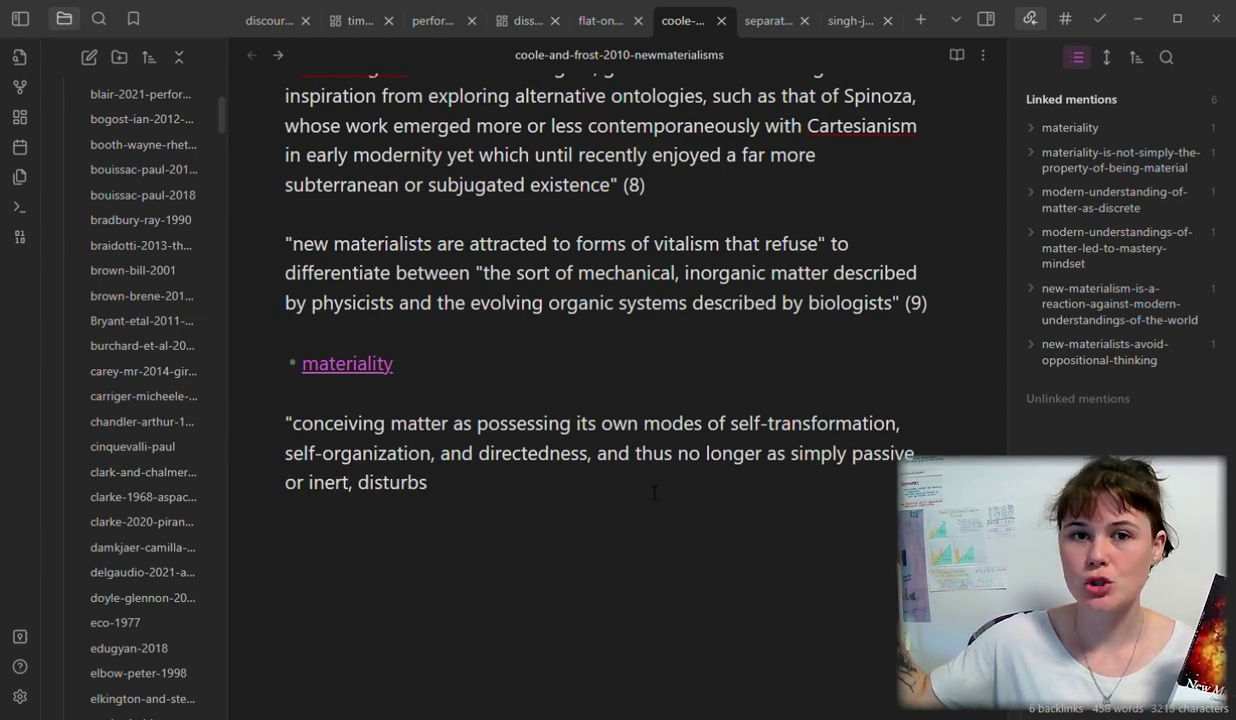
pyautogui.write(' the conventional')
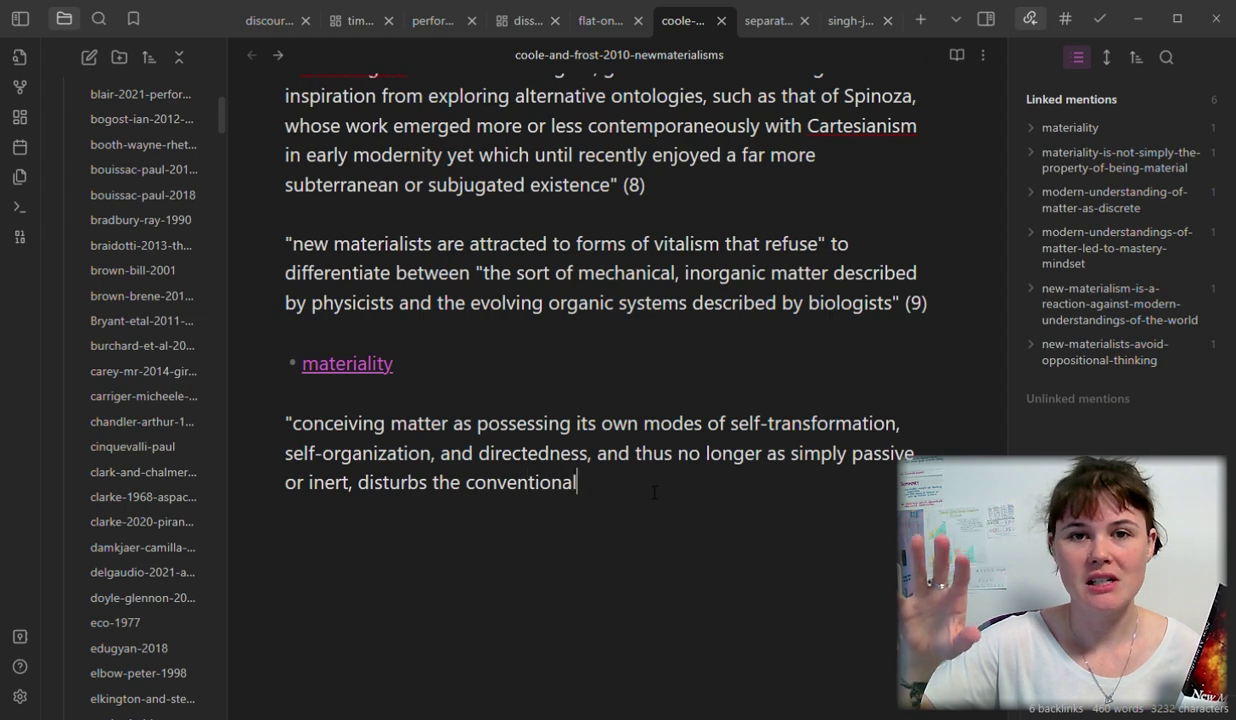
pyautogui.write(' sense that agents are ')
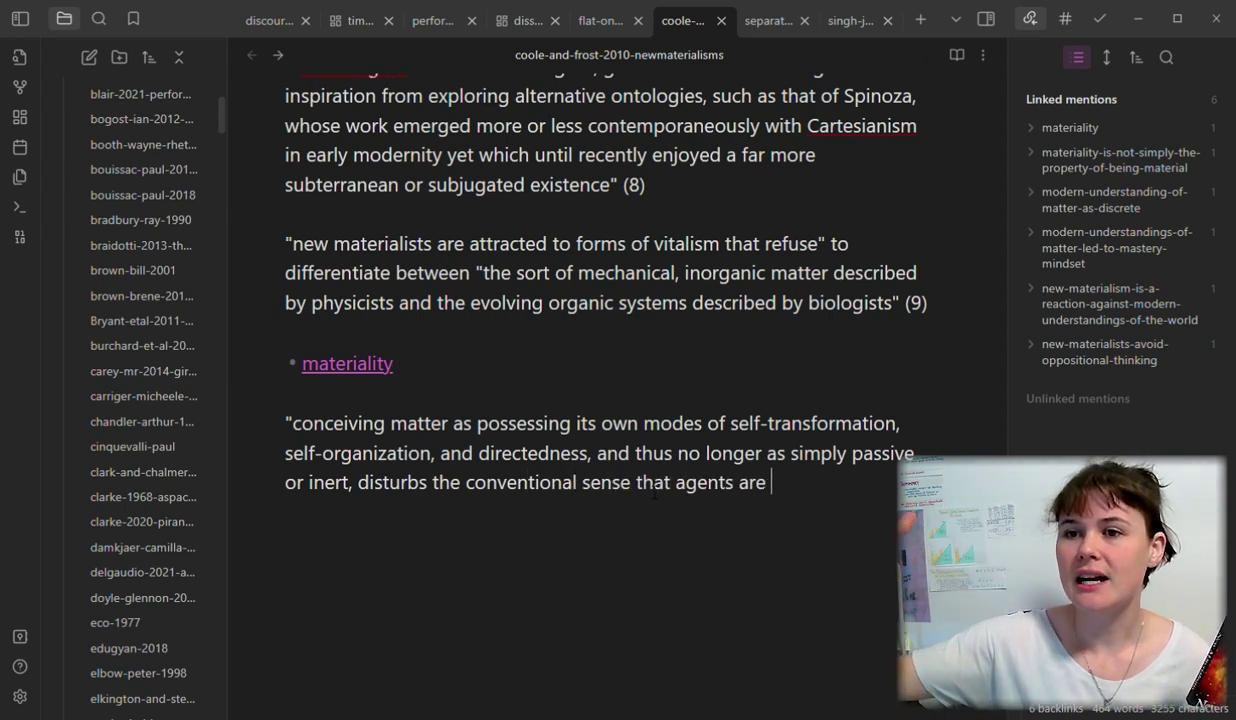
pyautogui.write('exclusively hum')
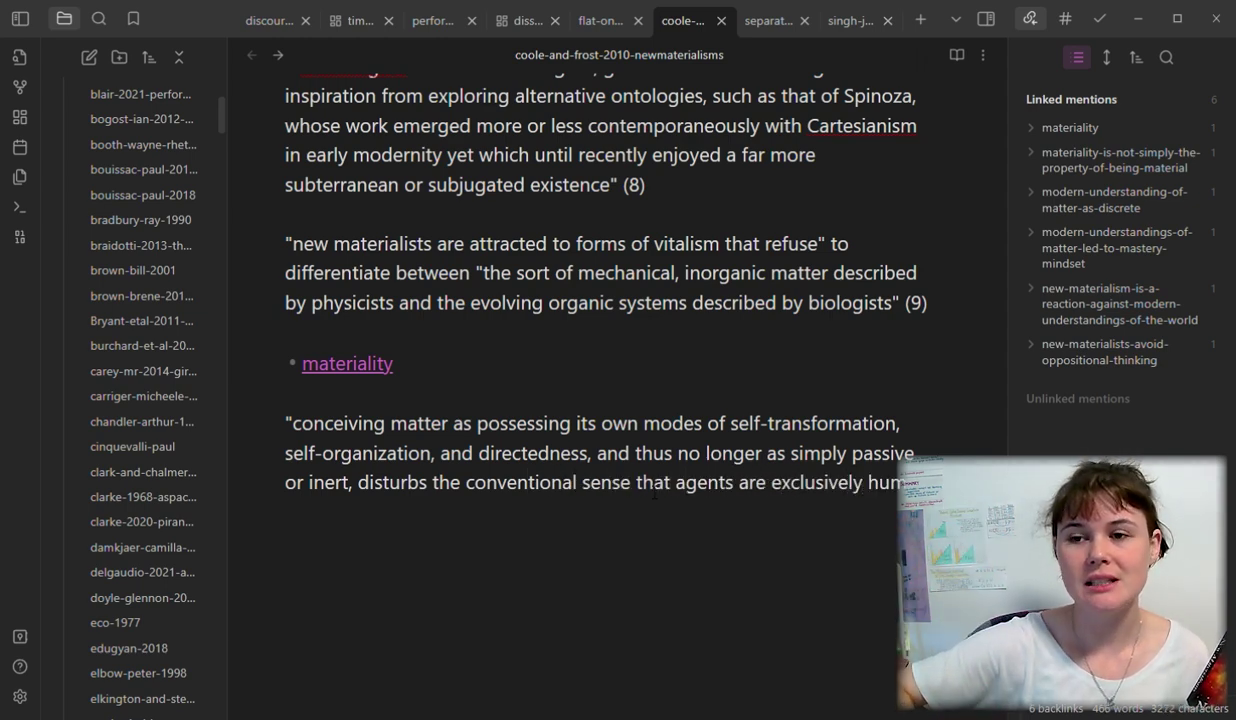
pyautogui.write('ans who possess the ')
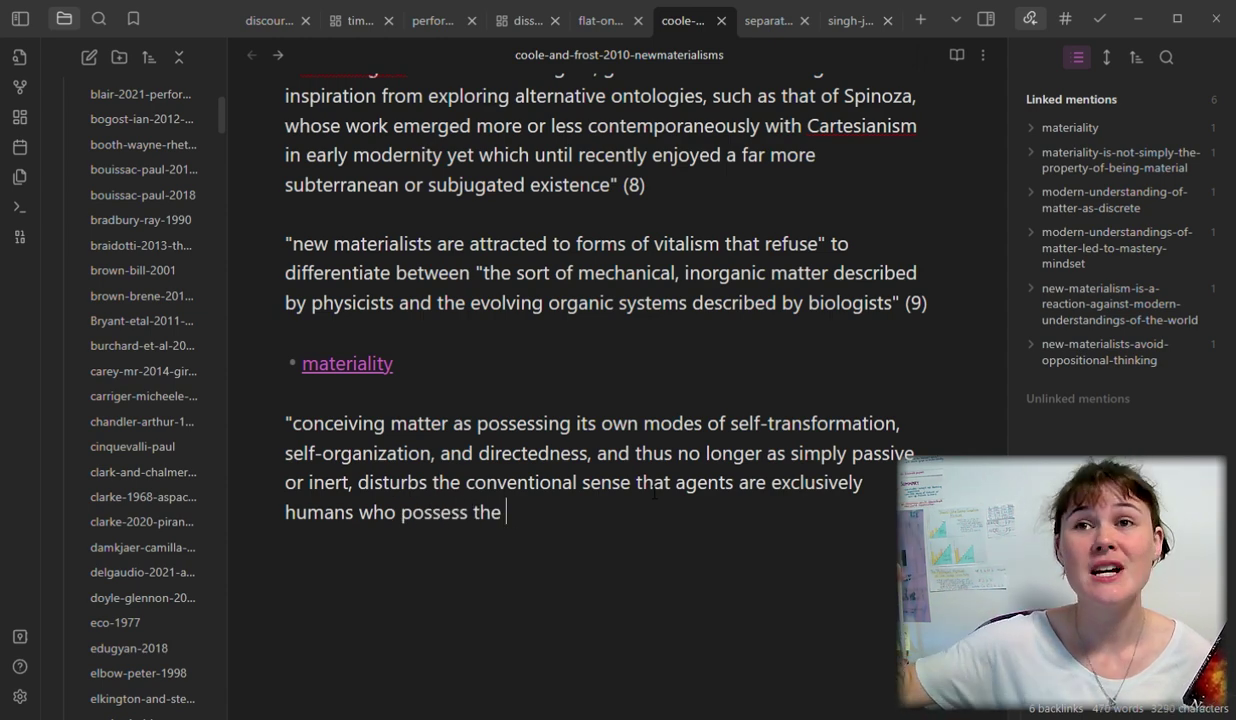
pyautogui.write('cognitive abilitties, ')
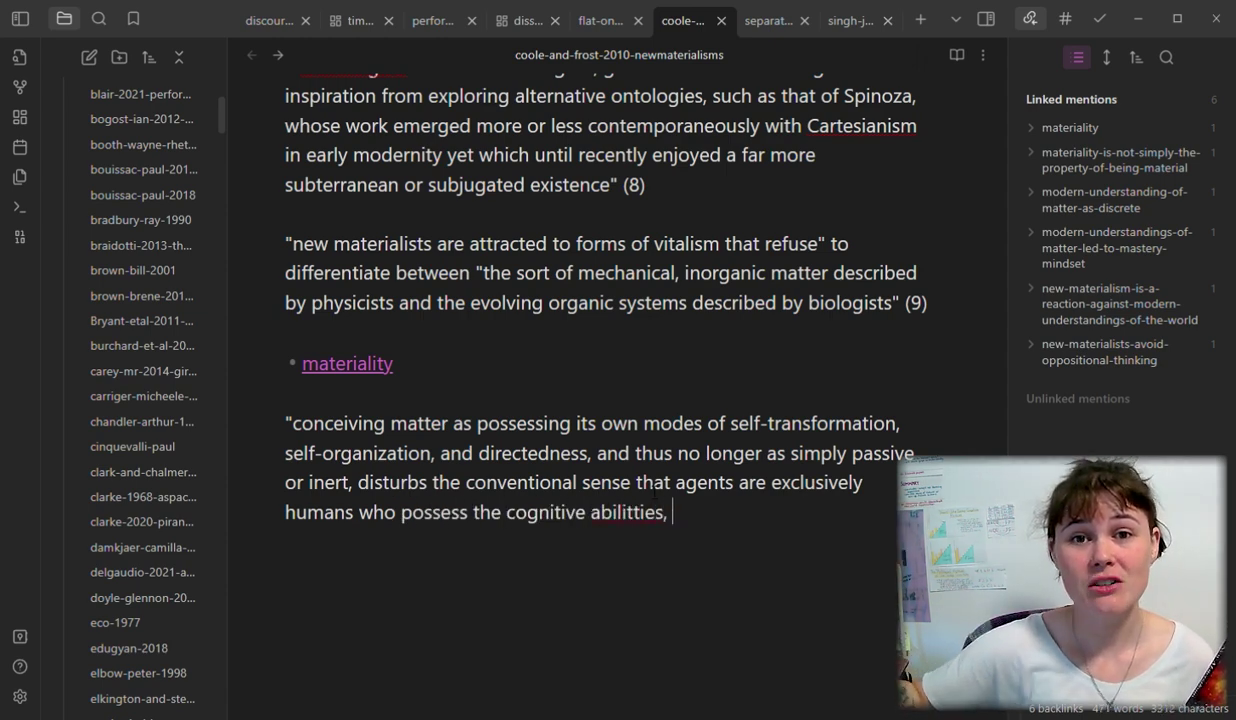
pyautogui.write('intentionality, ')
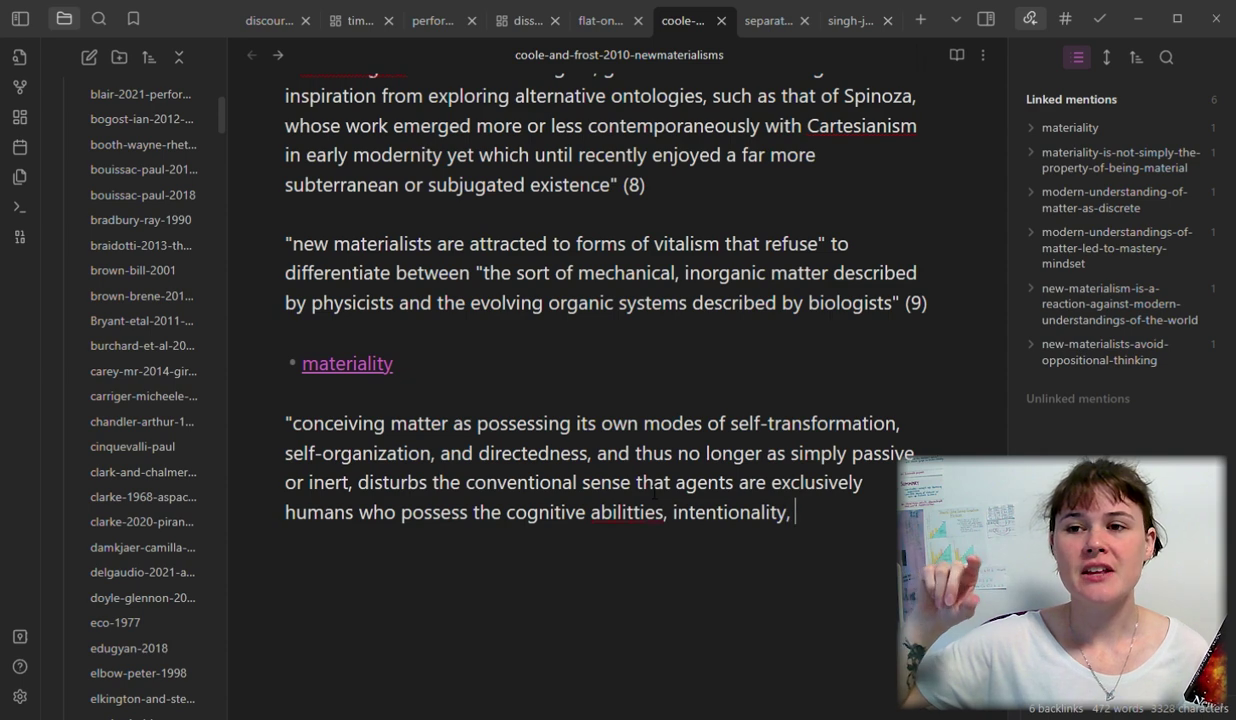
# Step: Complete the quotation with "and freedom to make autonomous decisions and the corollary presumption that humans have the right or ability to master nature" (10)
pyautogui.write('and freedom to make autonom')
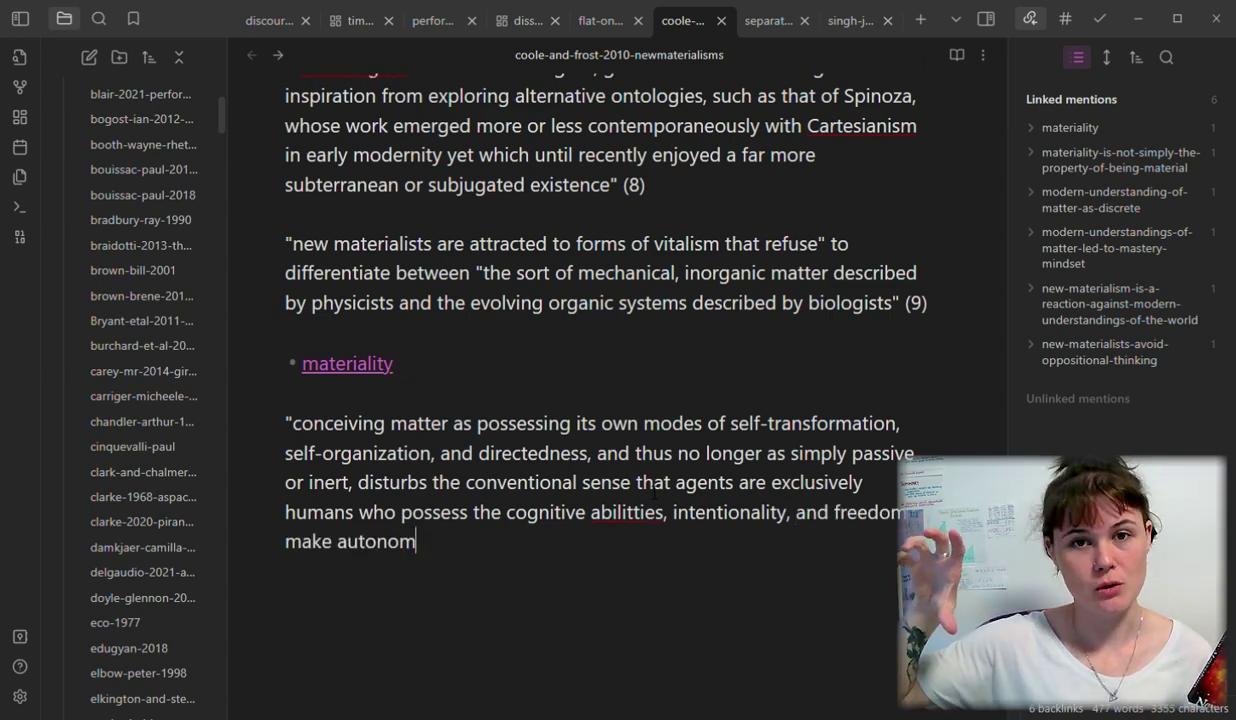
pyautogui.write('ous decisions and the corollary')
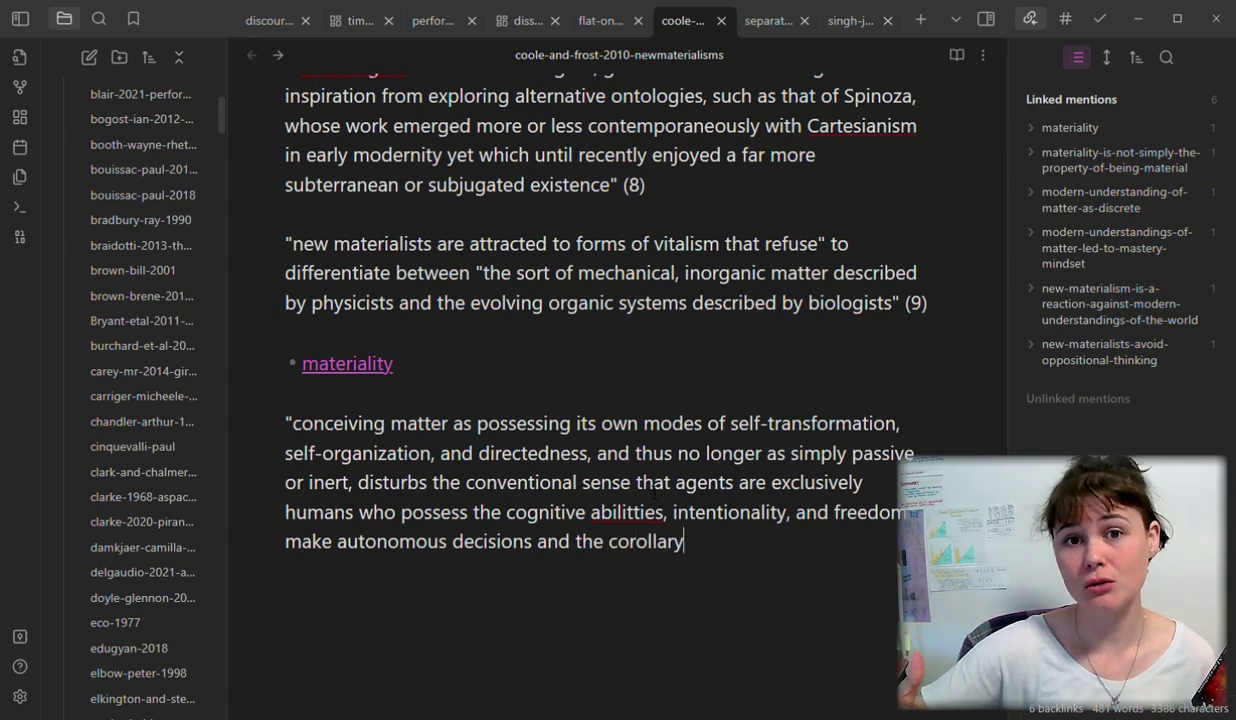
pyautogui.write(' presumption that humans have the right or abili')
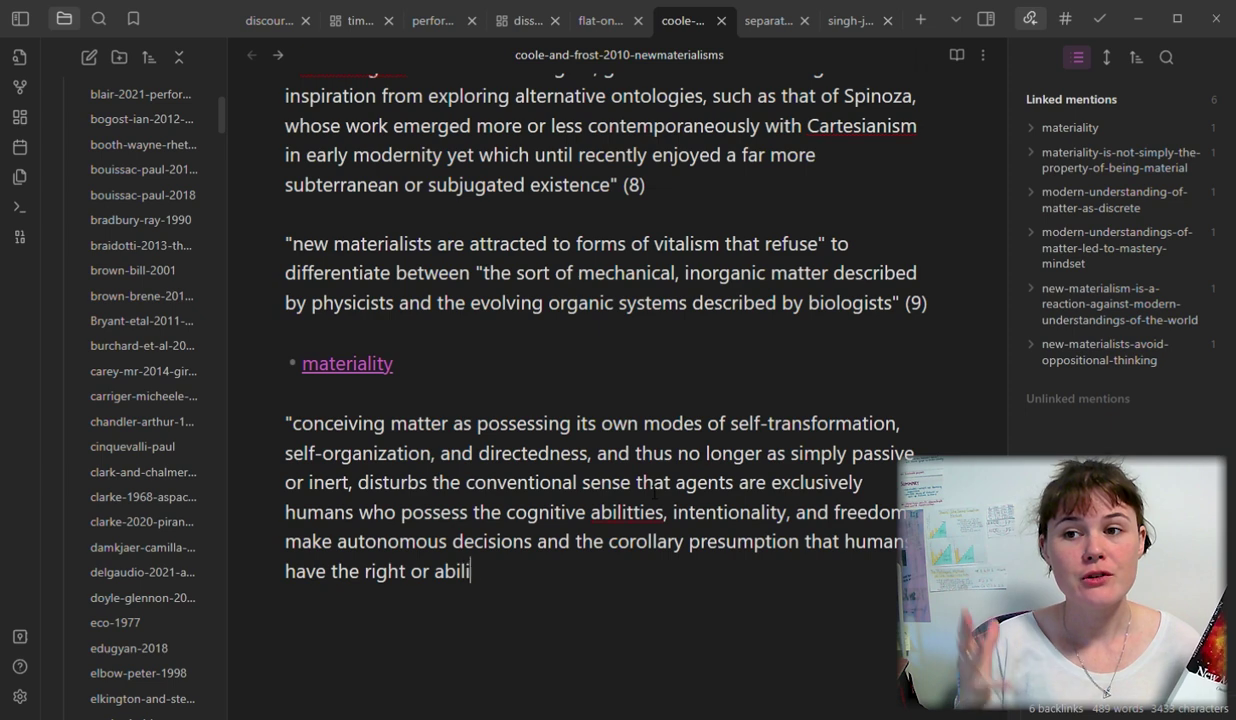
pyautogui.write('ty to master nature ')
pyautogui.write(' (10).')
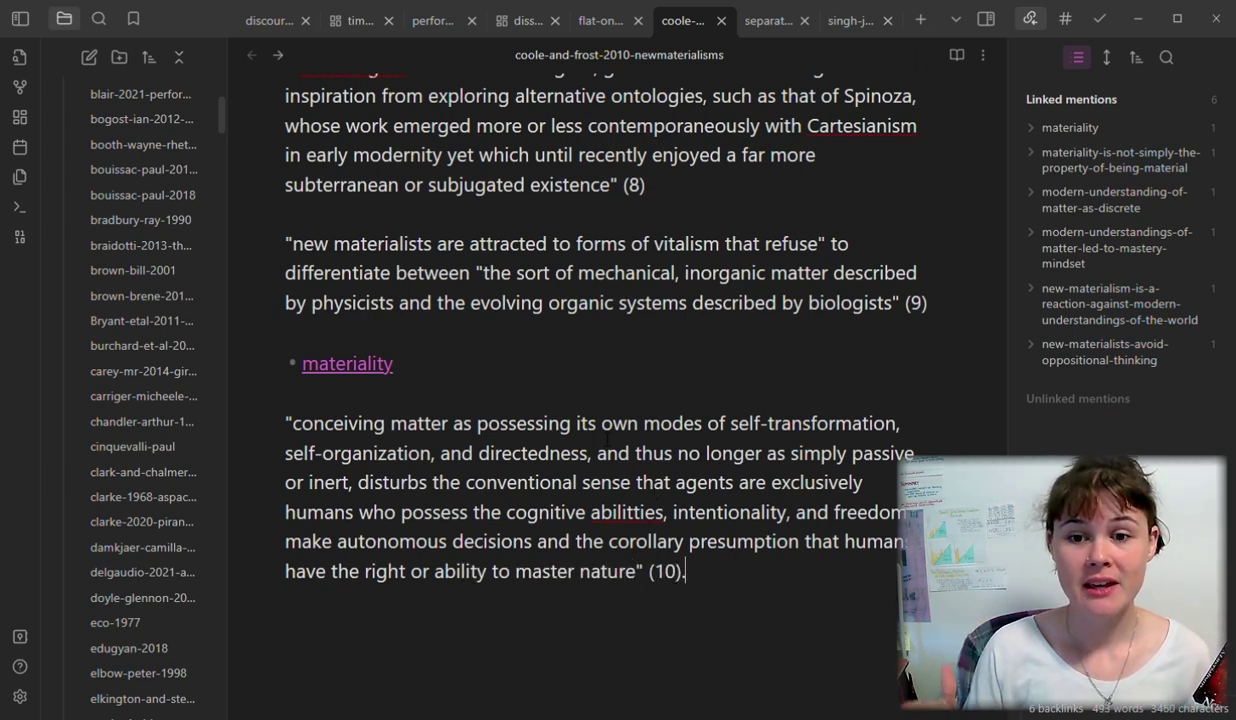
# Step: Correct the misspelled word "abilitties" to "abilities" in the new quotation
pyautogui.rightClick(625, 510)
pyautogui.click(685, 244)
pyautogui.moveTo(463, 423); pyautogui.dragTo(893, 424)
pyautogui.moveTo(312, 453); pyautogui.dragTo(912, 453)
pyautogui.moveTo(383, 482); pyautogui.dragTo(850, 482)
pyautogui.click(775, 596)
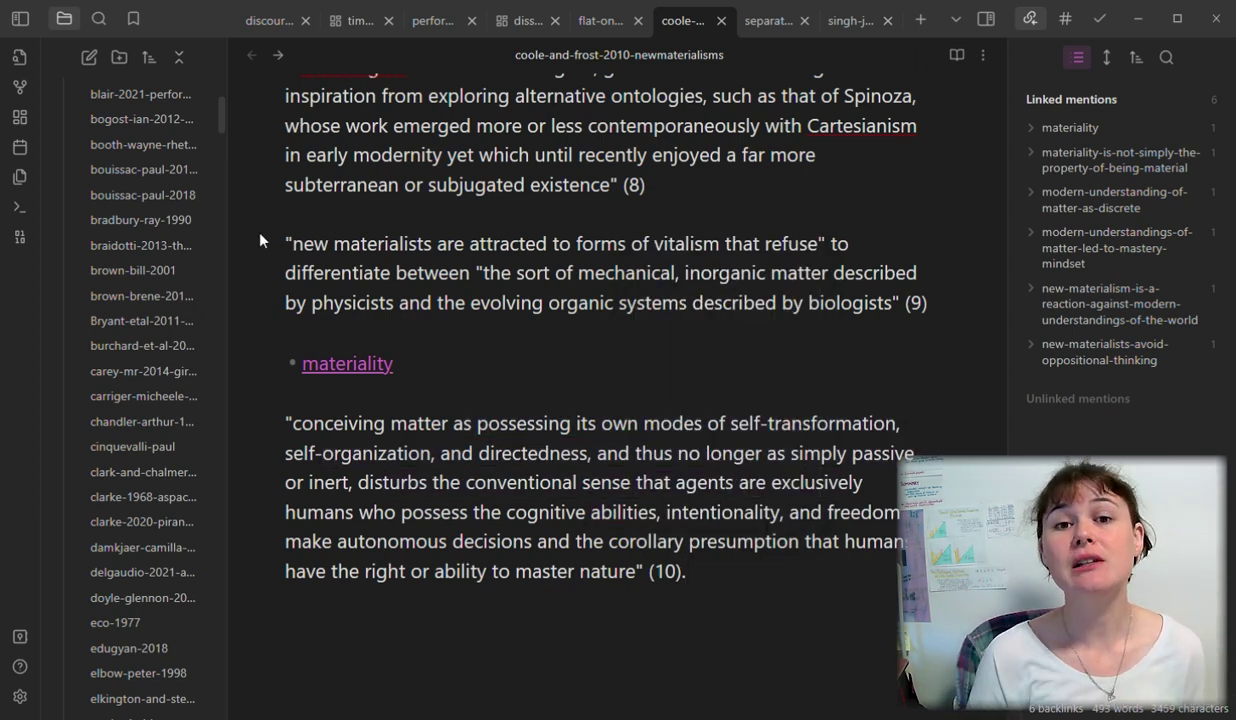
# Step: Review the kimmerer-robin-wall-2013-braidingsweetgrass source note and its linked english-language-objectifies-nonhuman-beings note for a related idea
pyautogui.scroll(-5, 135, 400)
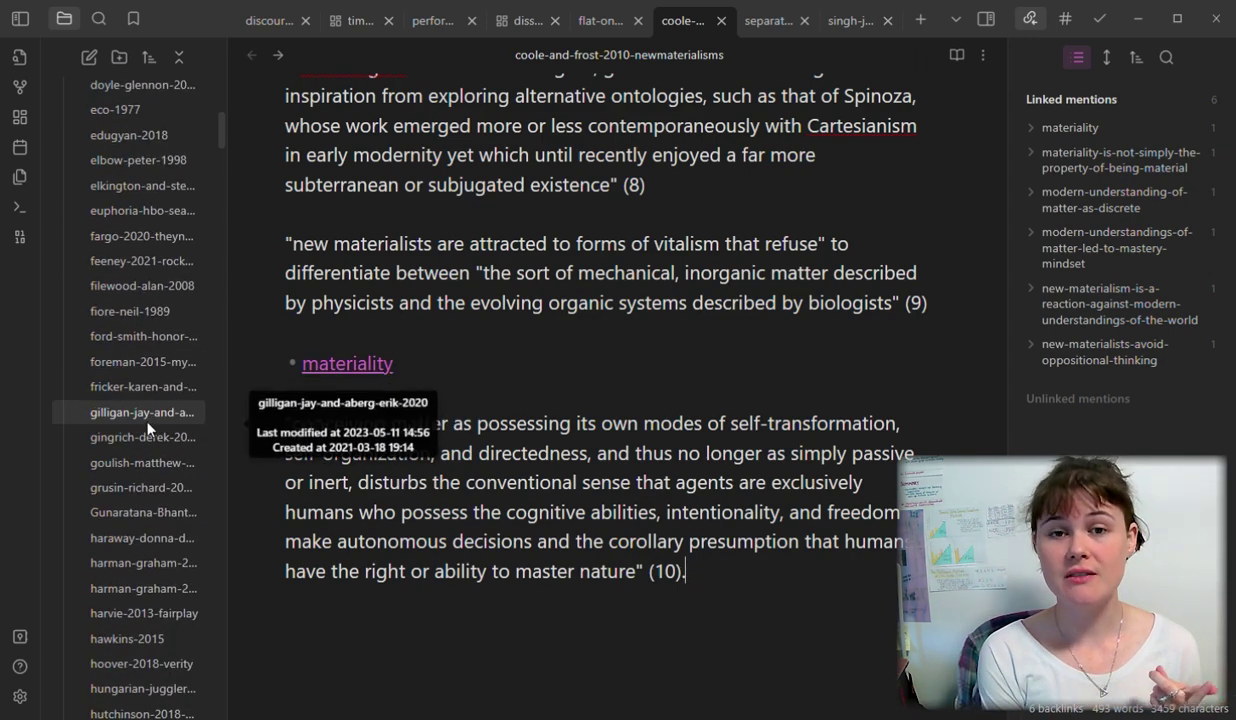
pyautogui.scroll(-5, 147, 429)
pyautogui.click(156, 512)
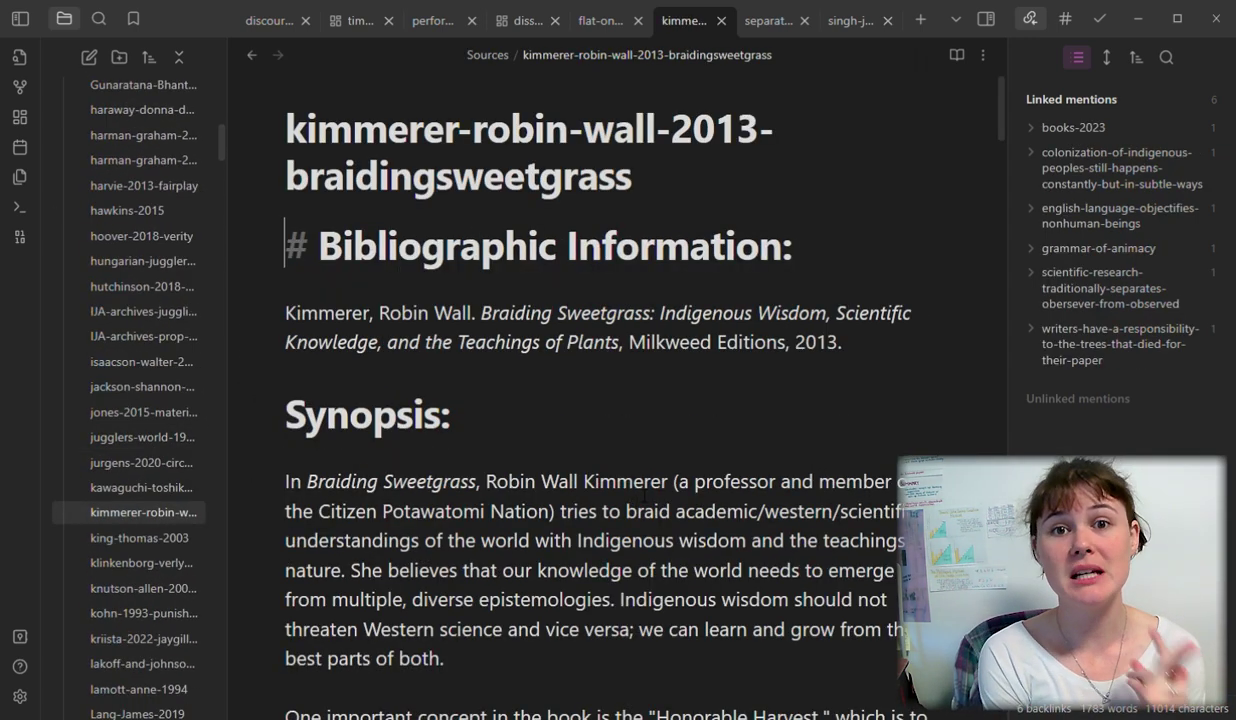
pyautogui.scroll(-5, 645, 495)
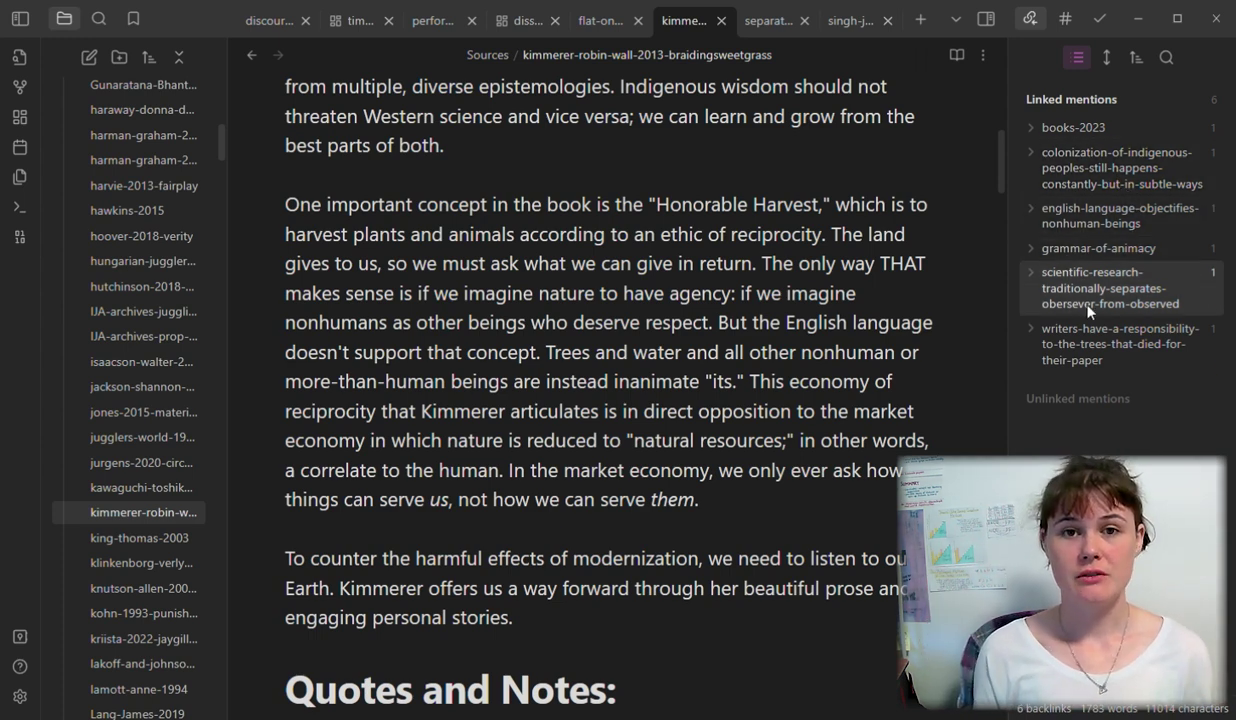
pyautogui.click(1085, 215)
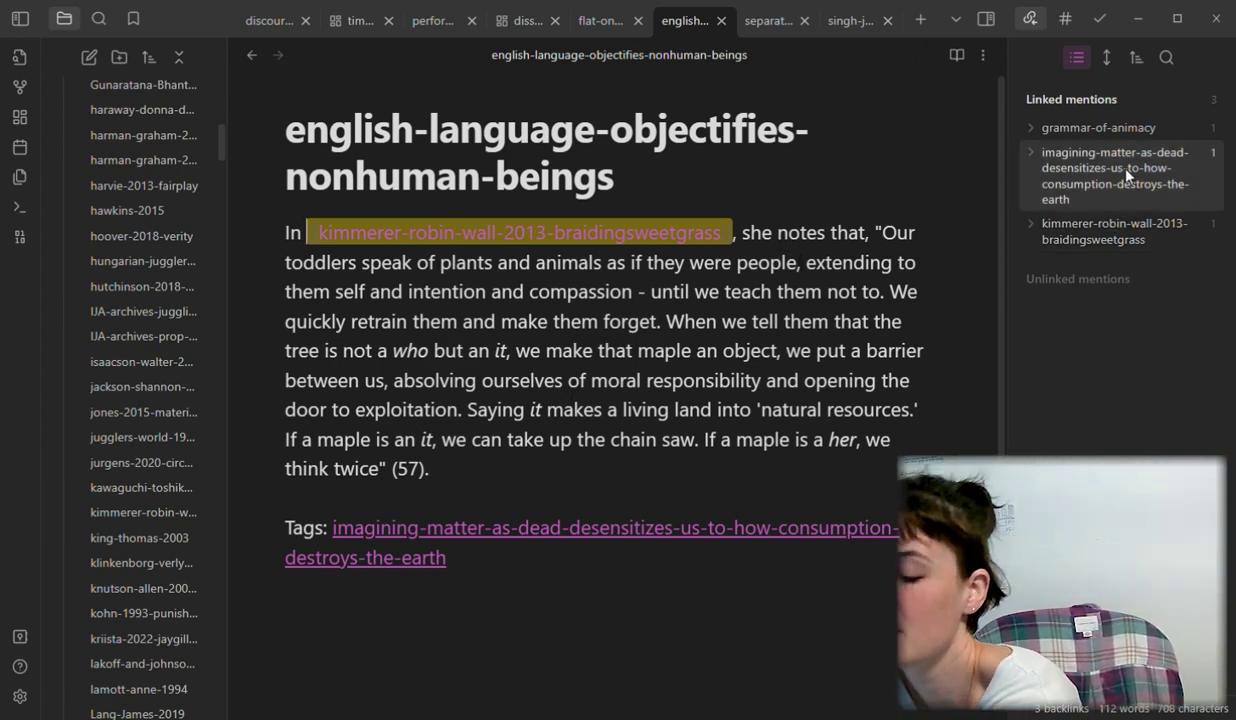
pyautogui.click(1050, 185)
pyautogui.click(251, 58)
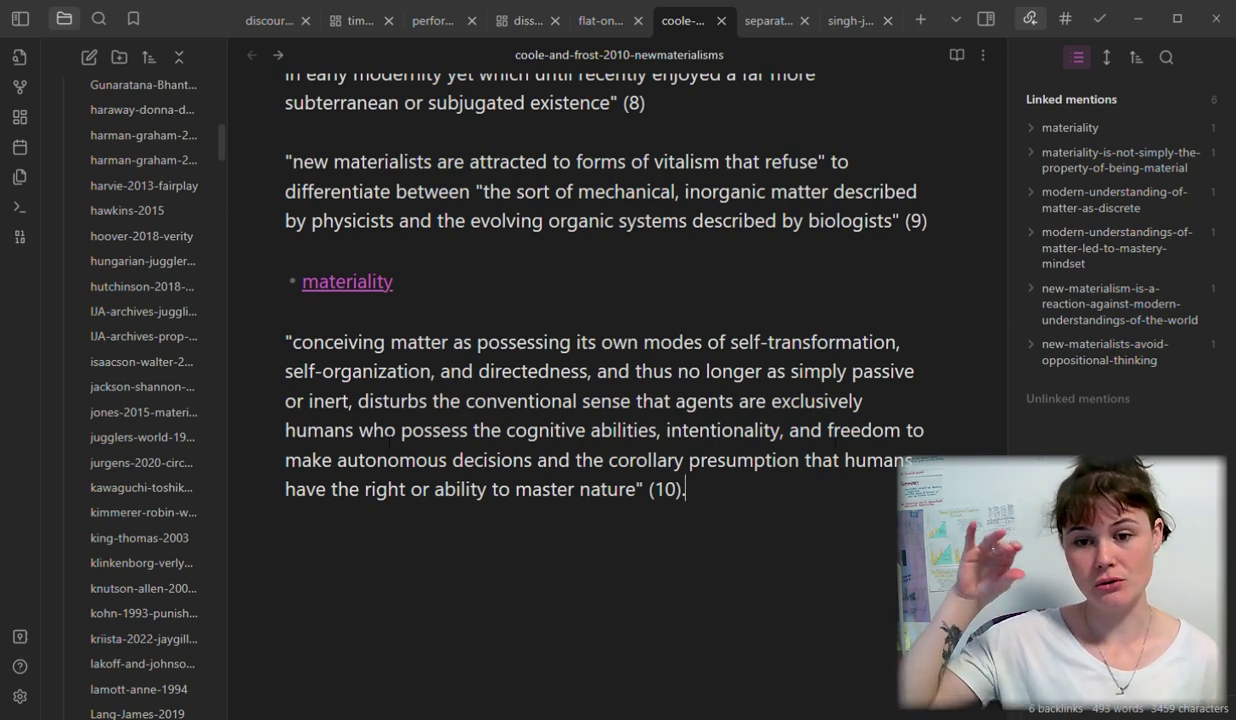
pyautogui.moveTo(430, 400); pyautogui.dragTo(773, 400)
pyautogui.click(769, 504)
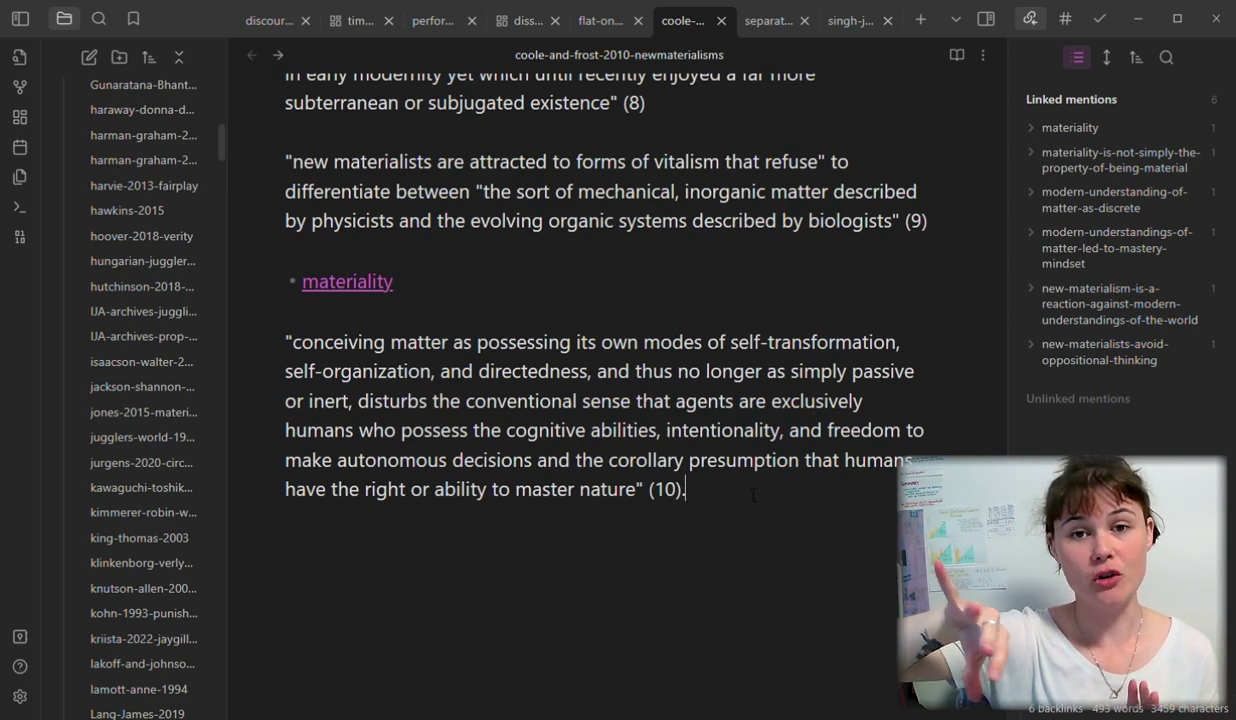
pyautogui.click(983, 55)
pyautogui.click(681, 430)
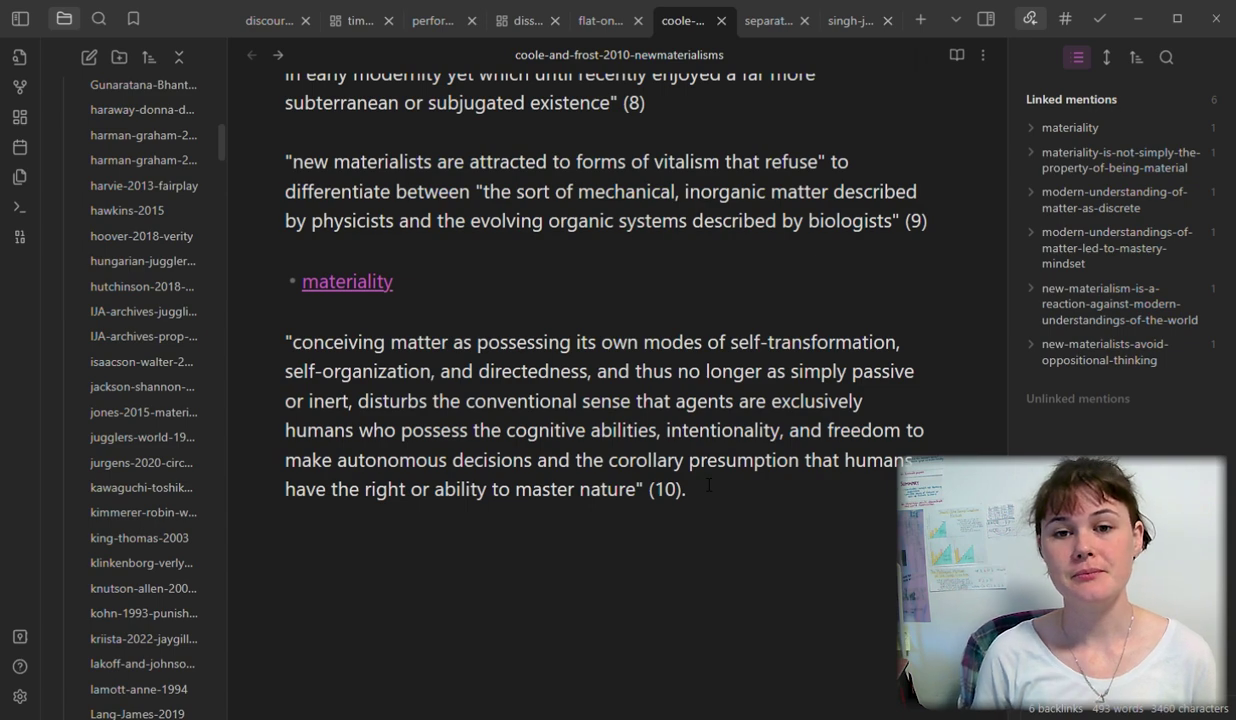
pyautogui.press('Return')
pyautogui.write('[[')
pyautogui.press('Escape')
pyautogui.press('BackSpace')
pyautogui.press('BackSpace')
pyautogui.press('BackSpace')
# Step: Open the imagining-matter-as-dead-desensitizes-us-to-how-consumption-destroys-the-earth note from the mentions of english-language-objectifies-nonhuman-beings
pyautogui.click(278, 57)
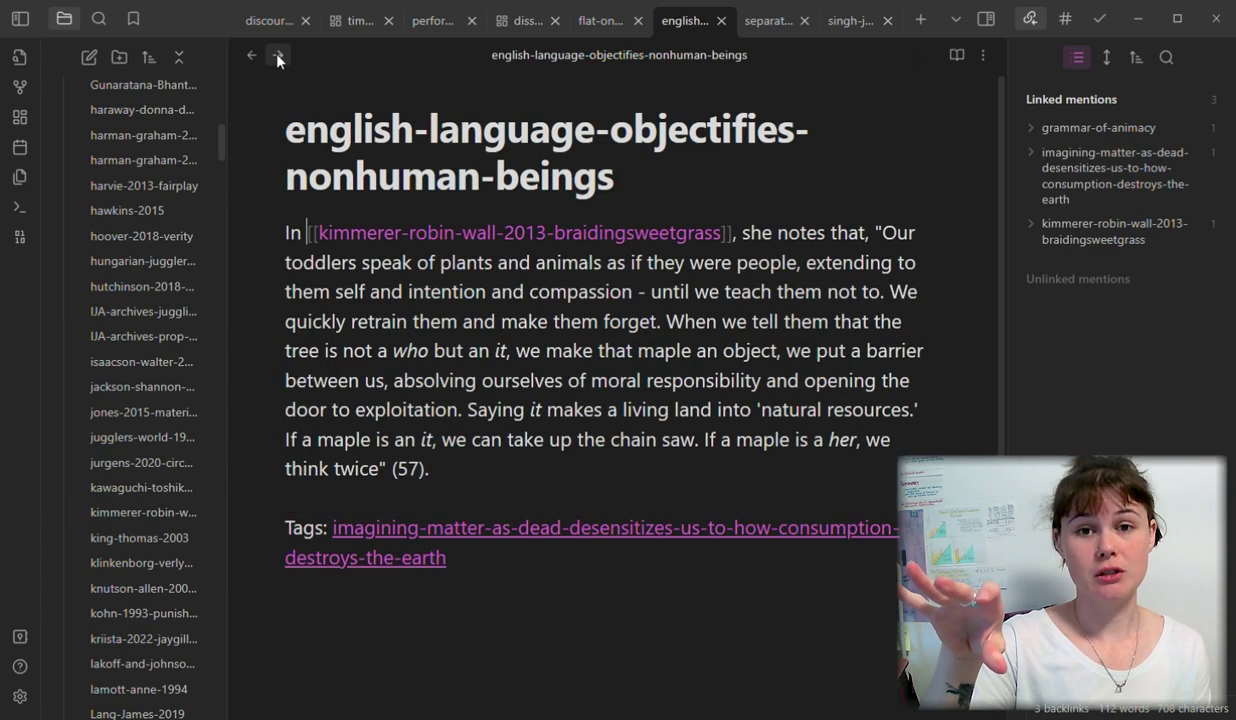
pyautogui.click(1140, 178)
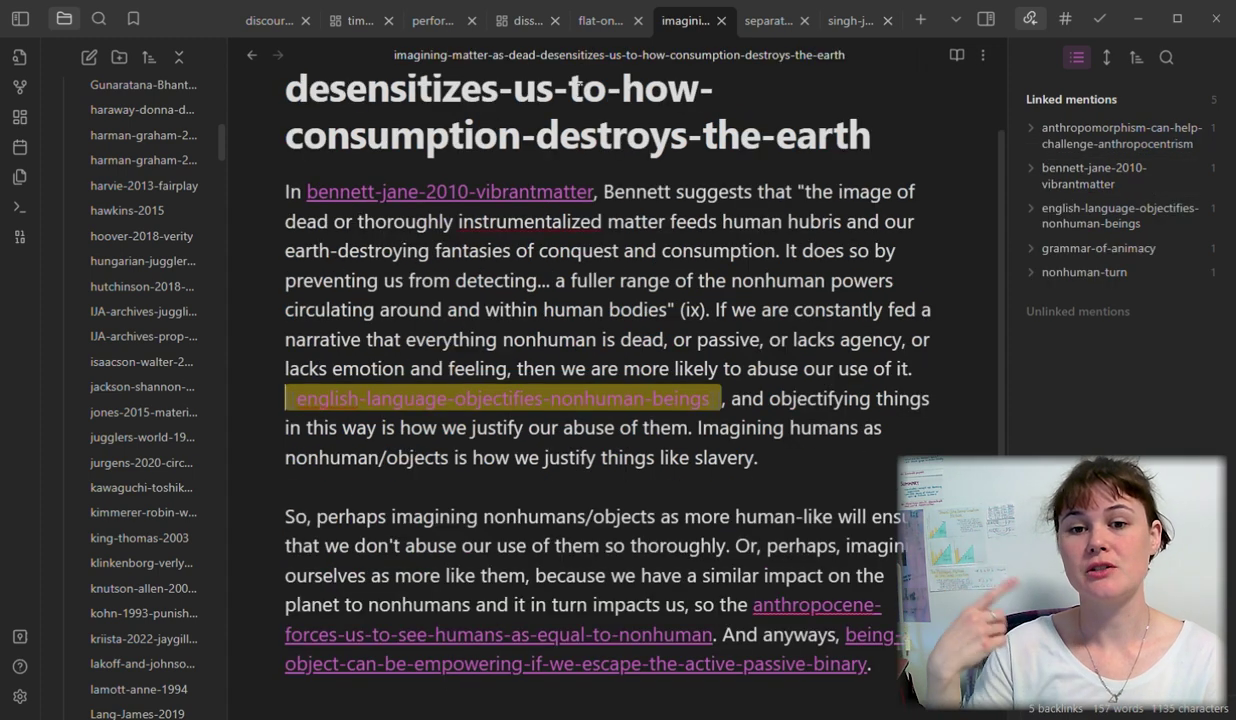
pyautogui.scroll(2, 843, 305)
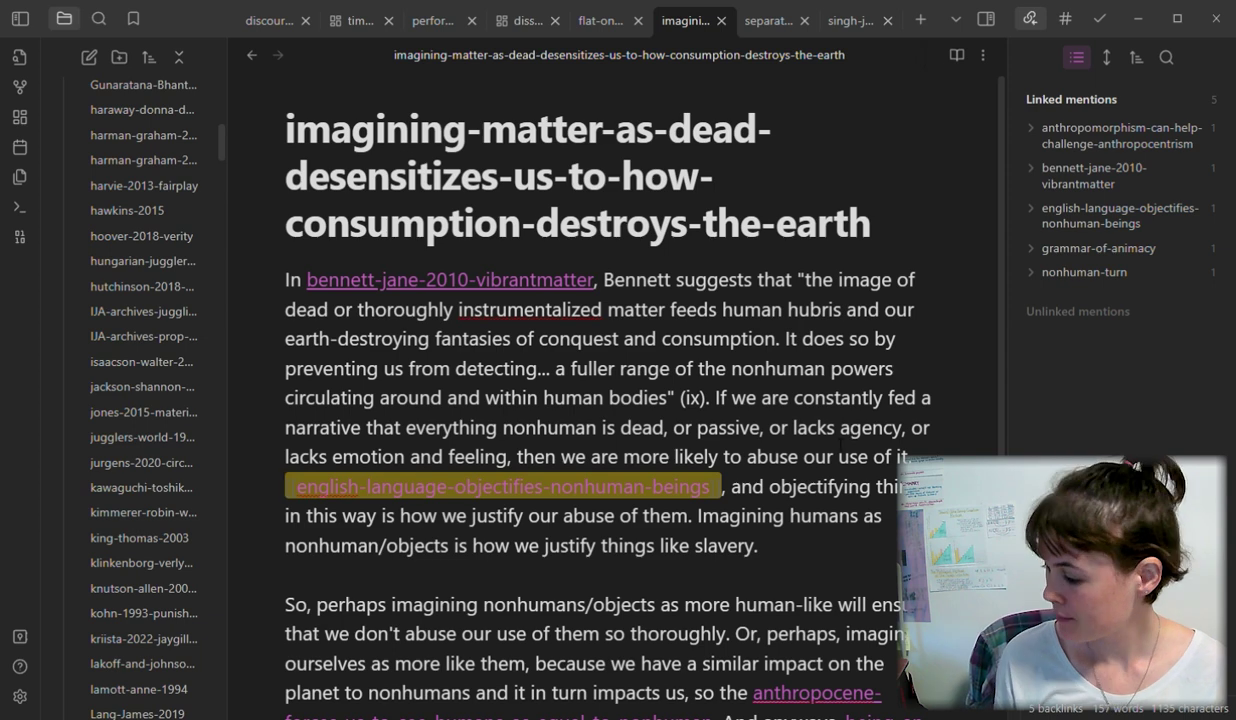
pyautogui.scroll(-4, 831, 463)
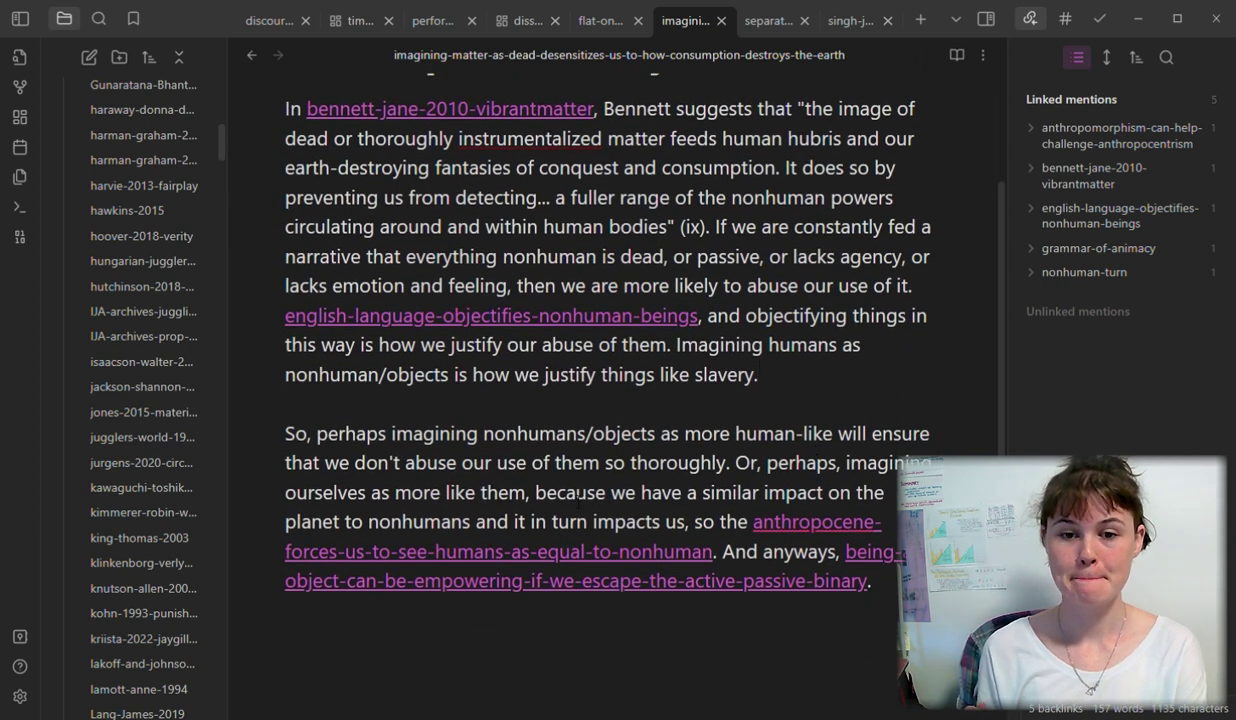
# Step: After "so thoroughly", replace the full stop with ", like [[coole-and-frost-2010-newmaterialisms]] write:"
pyautogui.press('BackSpace')
pyautogui.press('BackSpace')
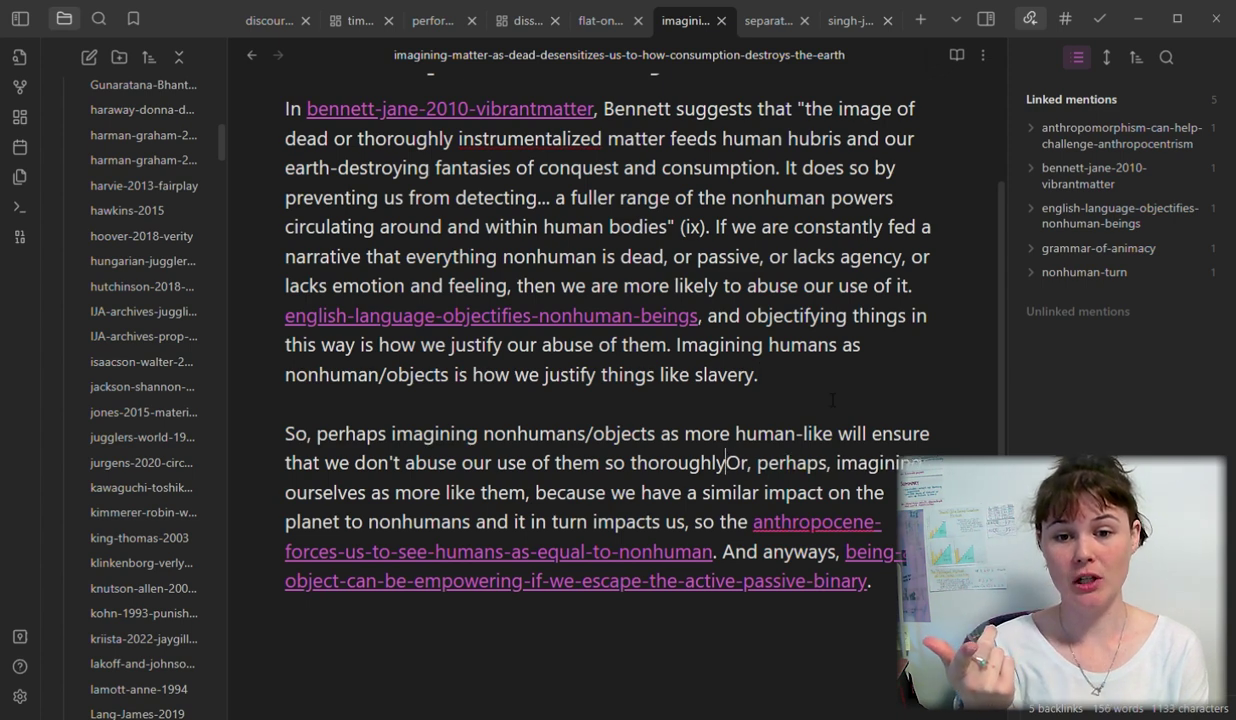
pyautogui.write(', like [[coole')
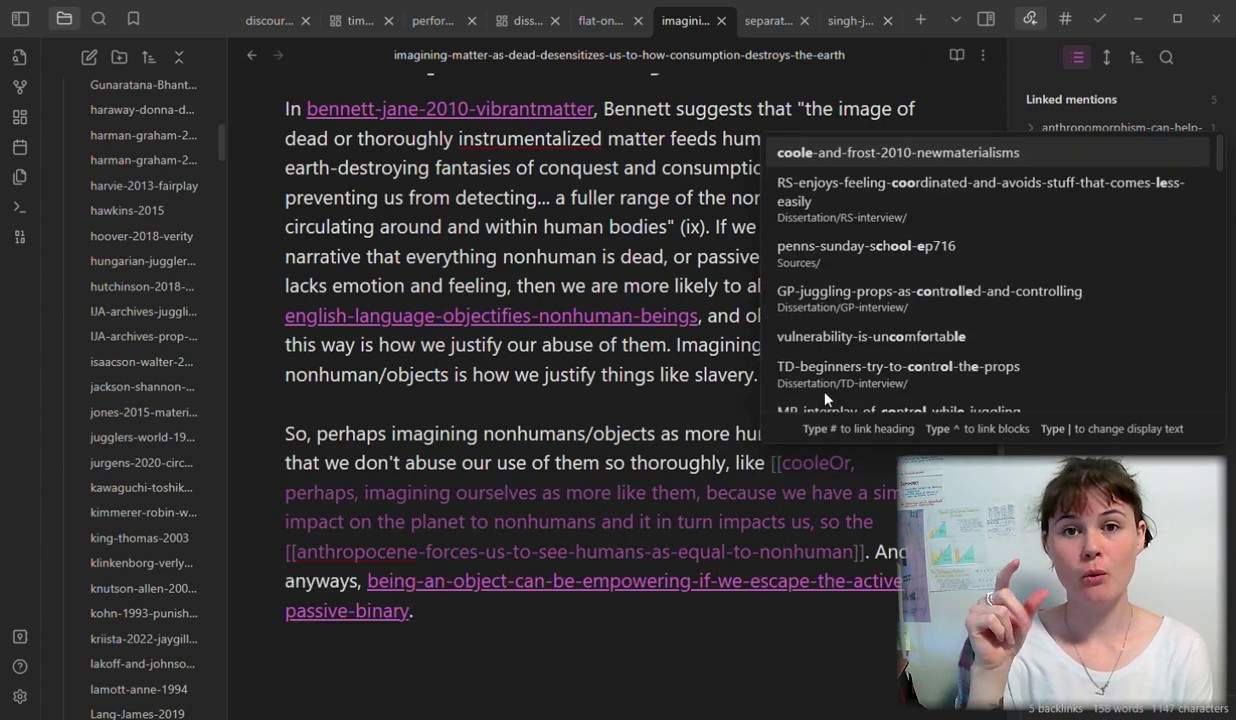
pyautogui.press('Return')
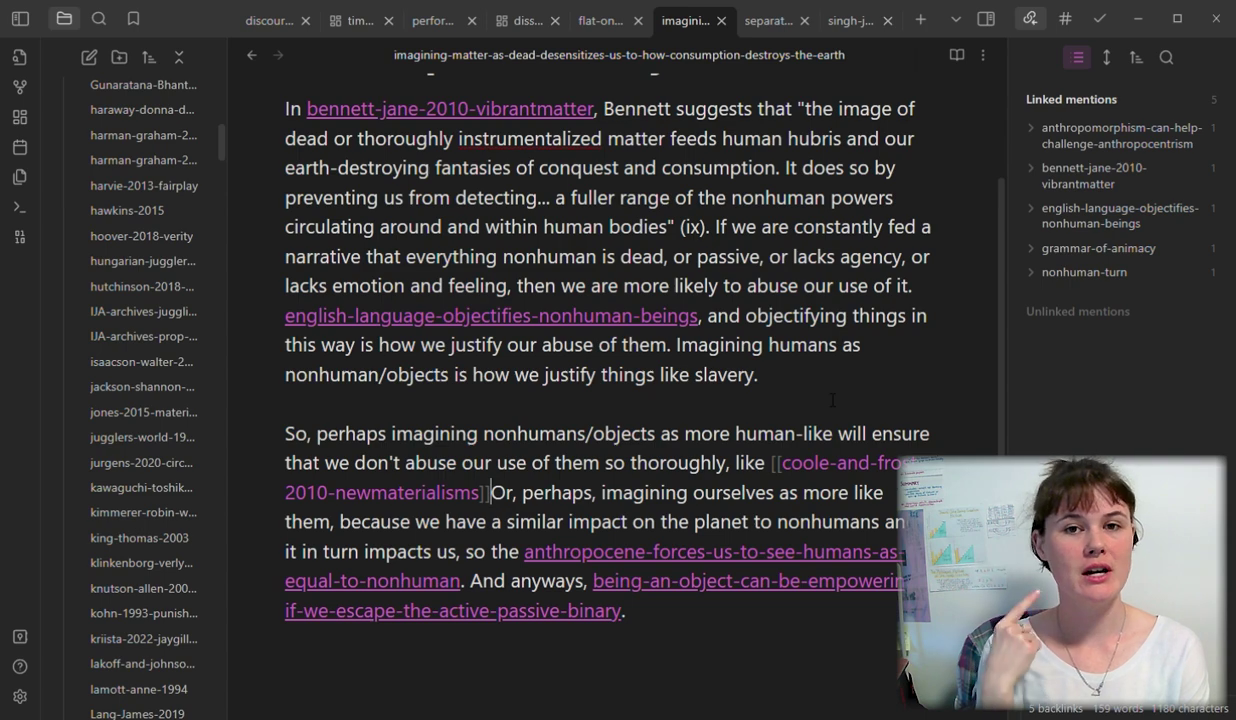
pyautogui.write('write:')
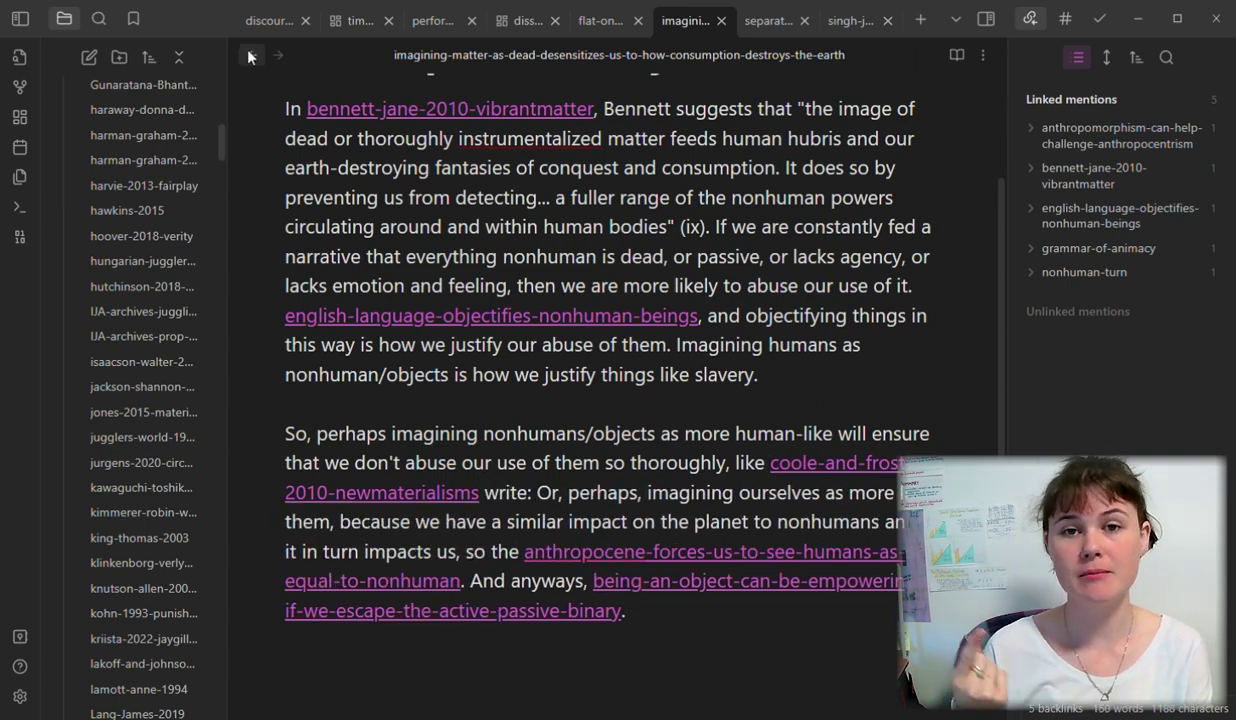
# Step: Copy the page 10 quotation from the Coole and Frost note in after "write:", and start "Or, perhaps" on a new line
pyautogui.click(251, 55)
pyautogui.moveTo(581, 486); pyautogui.dragTo(274, 335)
pyautogui.hotkey('ctrl', 'c')
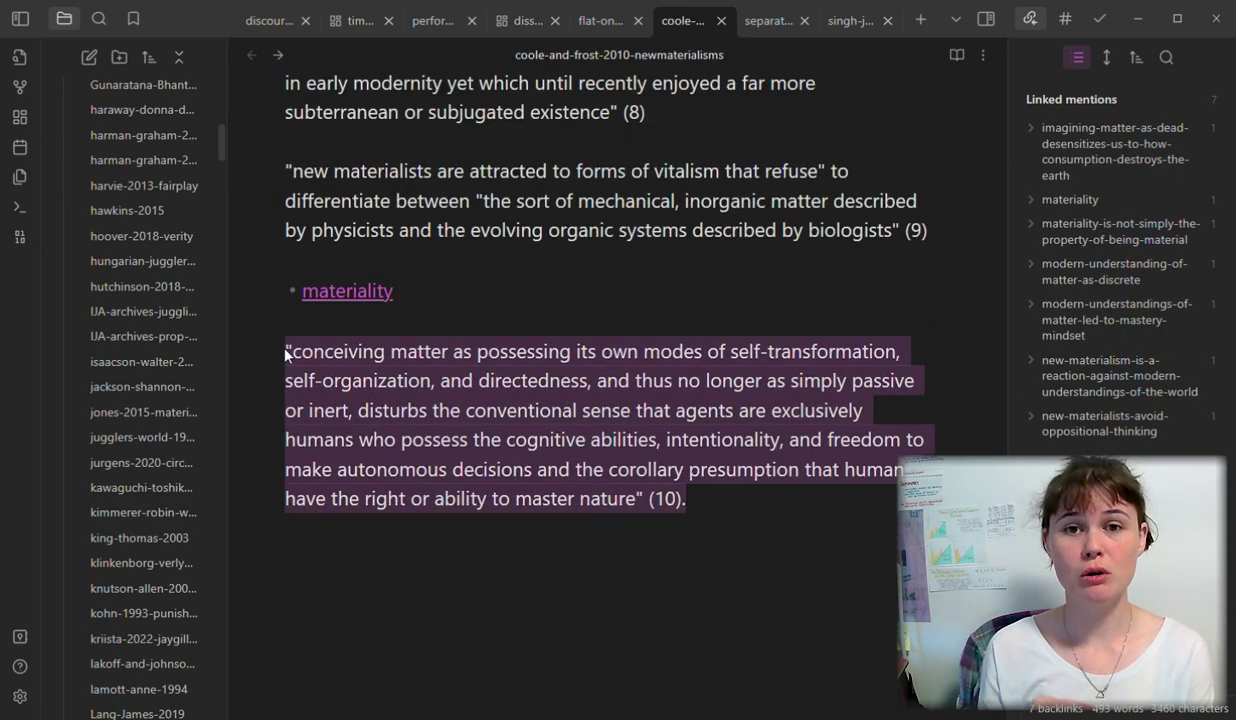
pyautogui.click(278, 55)
pyautogui.click(278, 55)
pyautogui.click(535, 478)
pyautogui.hotkey('ctrl', 'v')
pyautogui.scroll(-1, 535, 470)
pyautogui.press('Return')
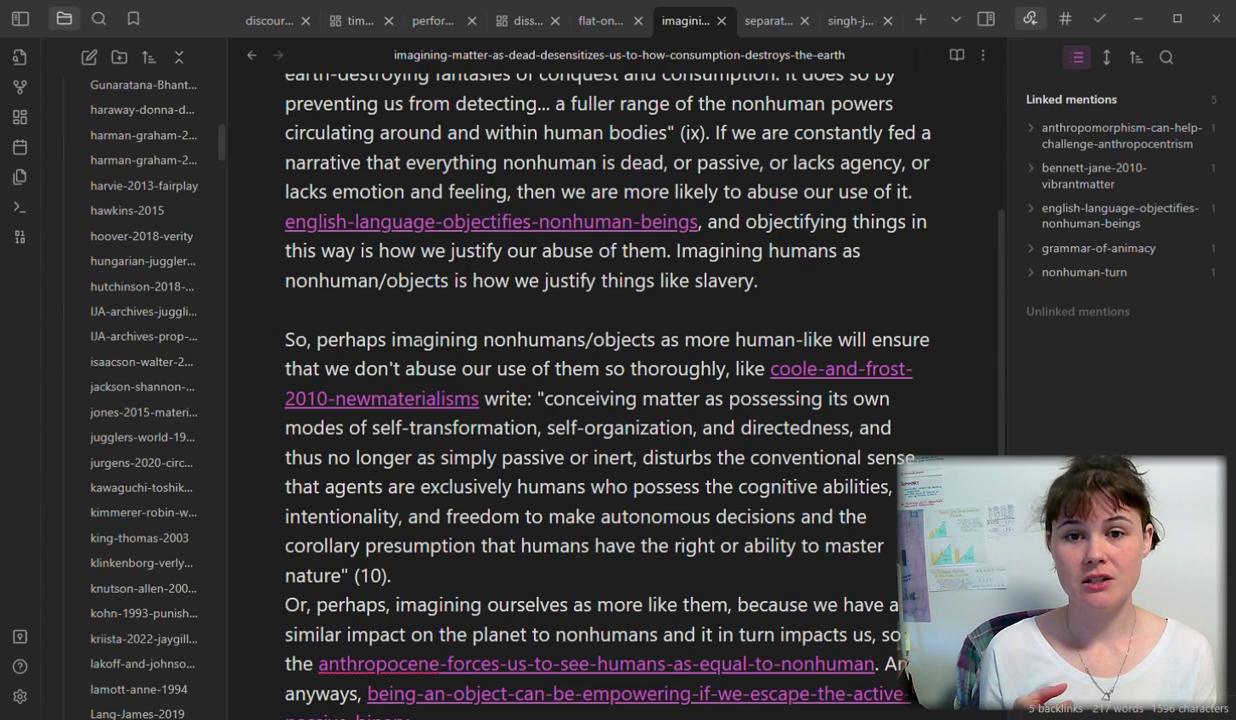
# Step: Start a wiki link after "So, perhaps", turning "imagining nonhumans/objects as more" into "imagining-nonhumans-as-more"
pyautogui.write('[[')
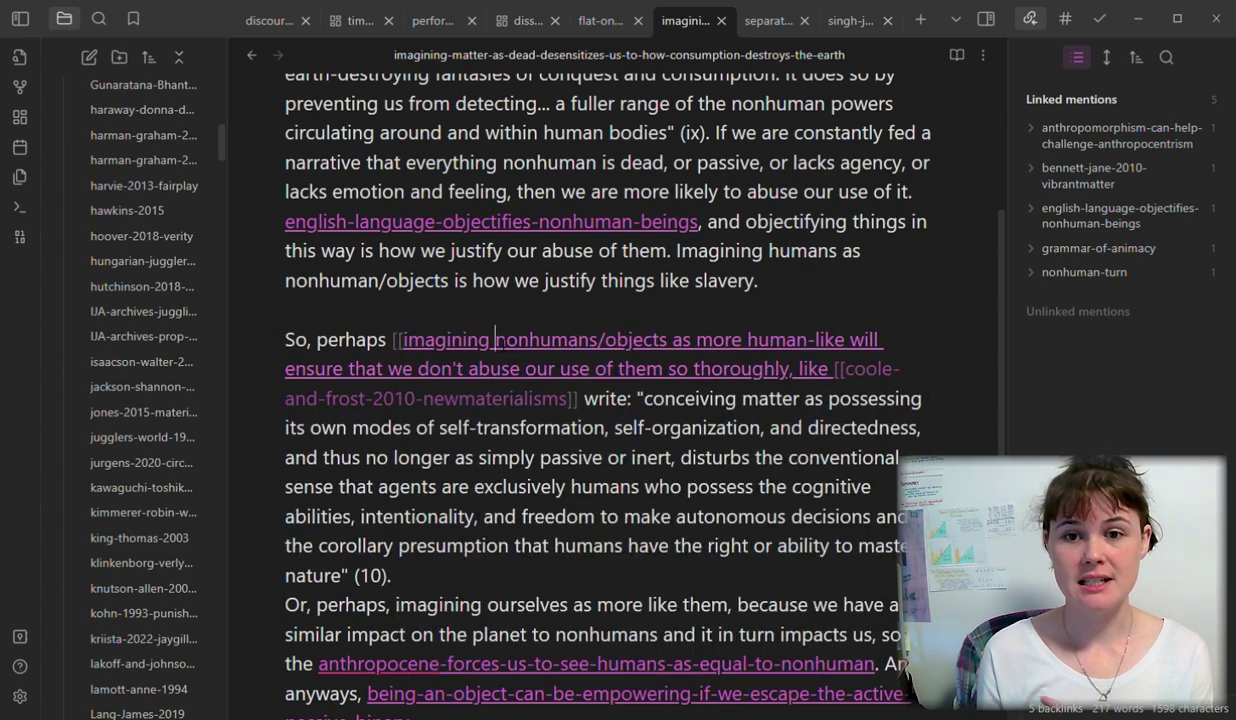
pyautogui.hotkey('ctrl', 'Right')
pyautogui.press('Delete')
pyautogui.write('-')
pyautogui.hotkey('ctrl', 'Right')
pyautogui.hotkey('ctrl', 'shift', 'Right')
pyautogui.write('-')
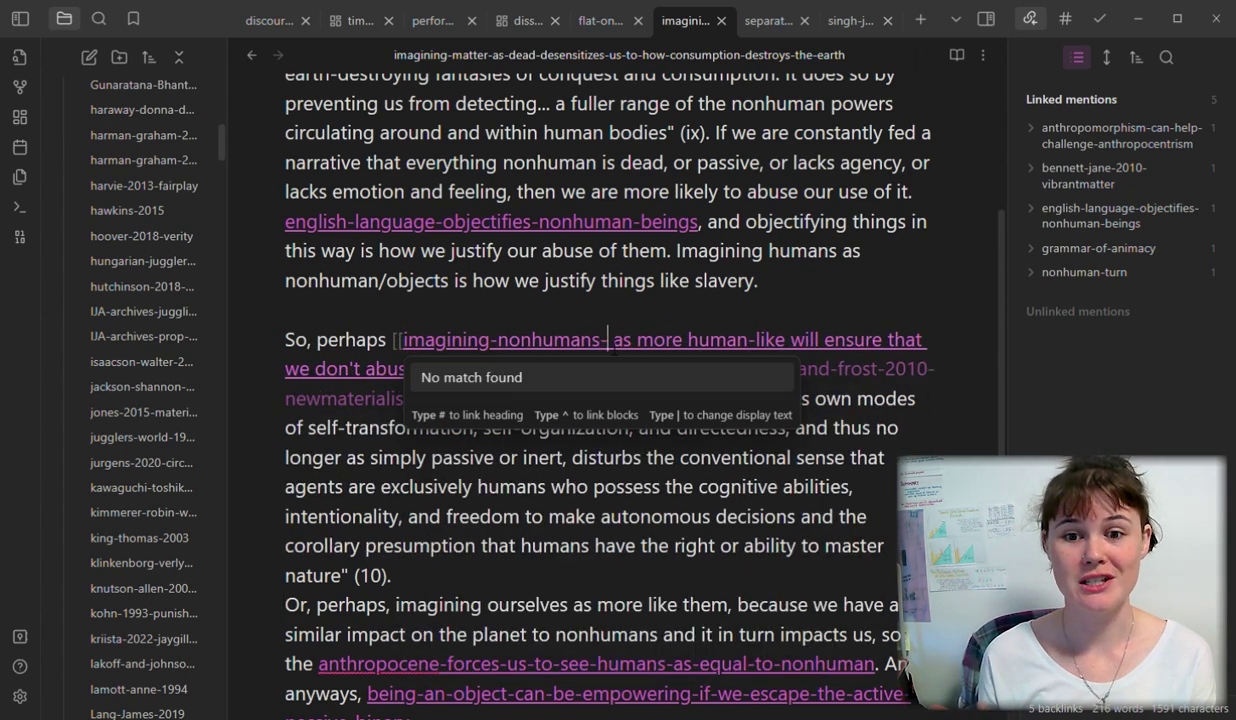
pyautogui.press('Delete')
pyautogui.hotkey('ctrl', 'Right')
pyautogui.press('Delete')
pyautogui.write('-')
pyautogui.hotkey('ctrl', 'Right')
pyautogui.press('BackSpace')
pyautogui.write('|')
# Step: Complete the wiki link after "So, perhaps" as [[imagining-nonhumans-as-more-lively-reduces-abuse-against-them]], replacing "human-like"
pyautogui.hotkey('ctrl', 'shift', 'Right')
pyautogui.hotkey('ctrl', 'shift', 'Right')
pyautogui.hotkey('ctrl', 'shift', 'Right')
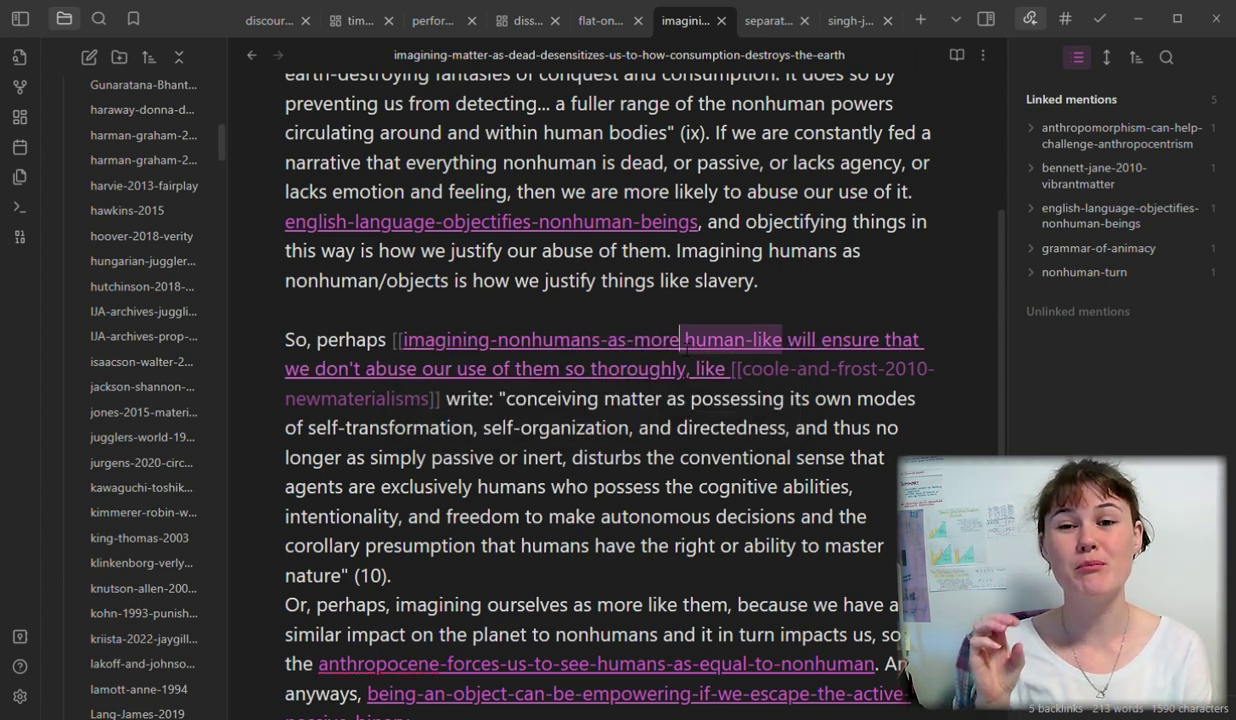
pyautogui.press('BackSpace')
pyautogui.press('BackSpace')
pyautogui.write('-lively')
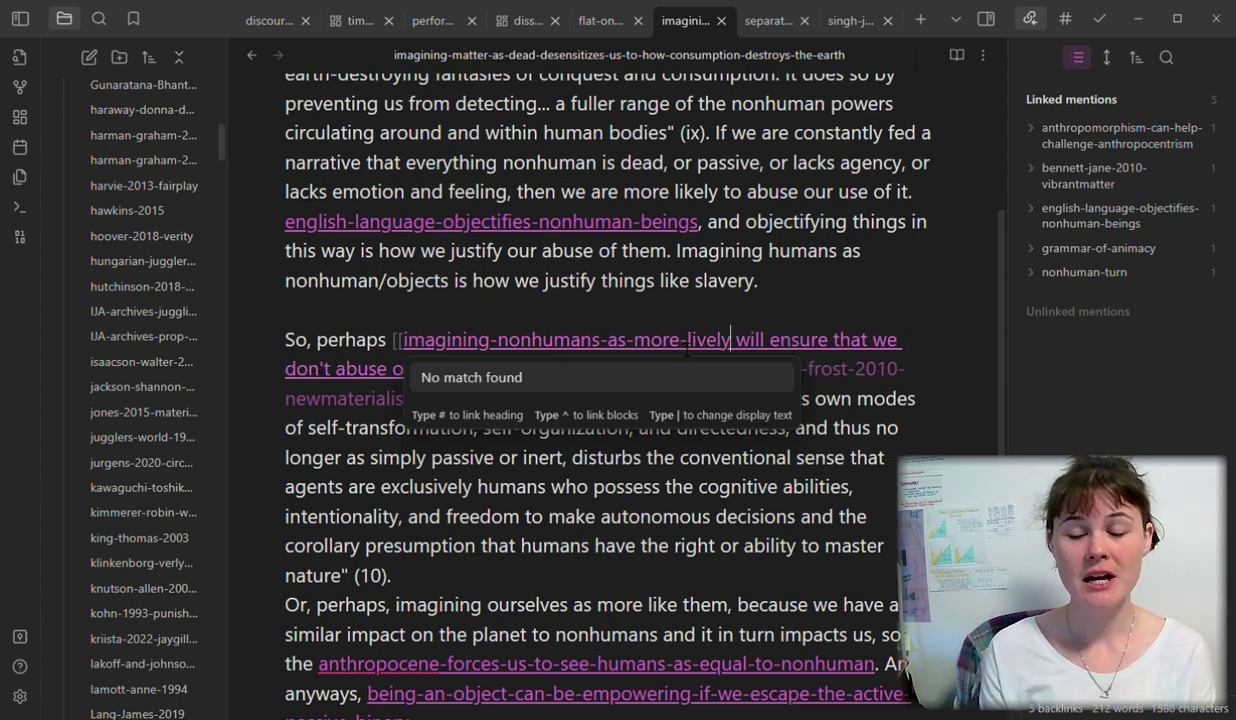
pyautogui.write('-')
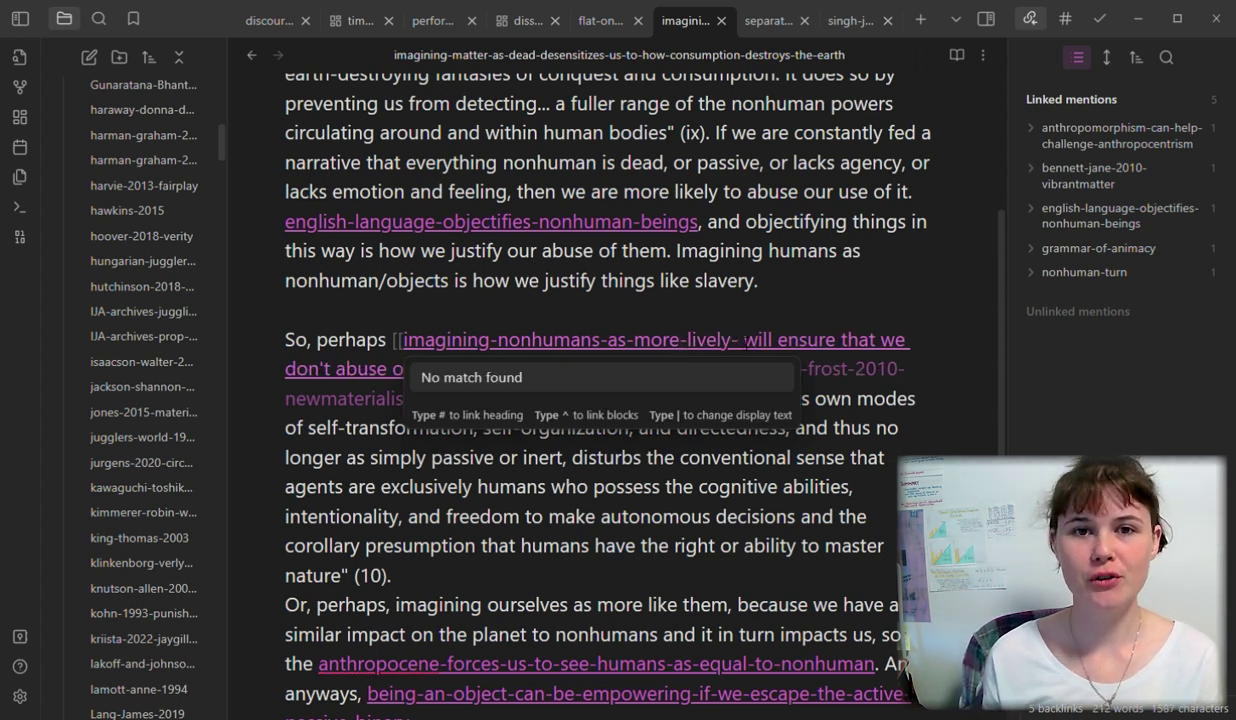
pyautogui.write('reduces-abuse')
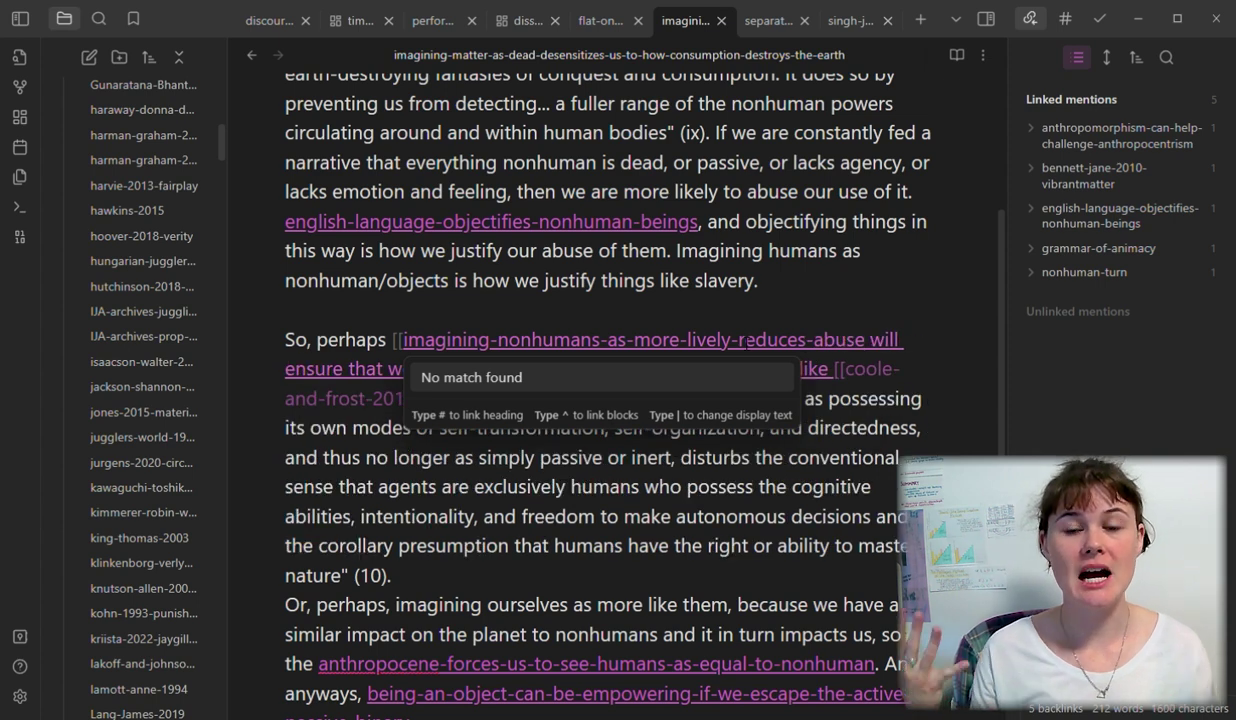
pyautogui.write('-against-')
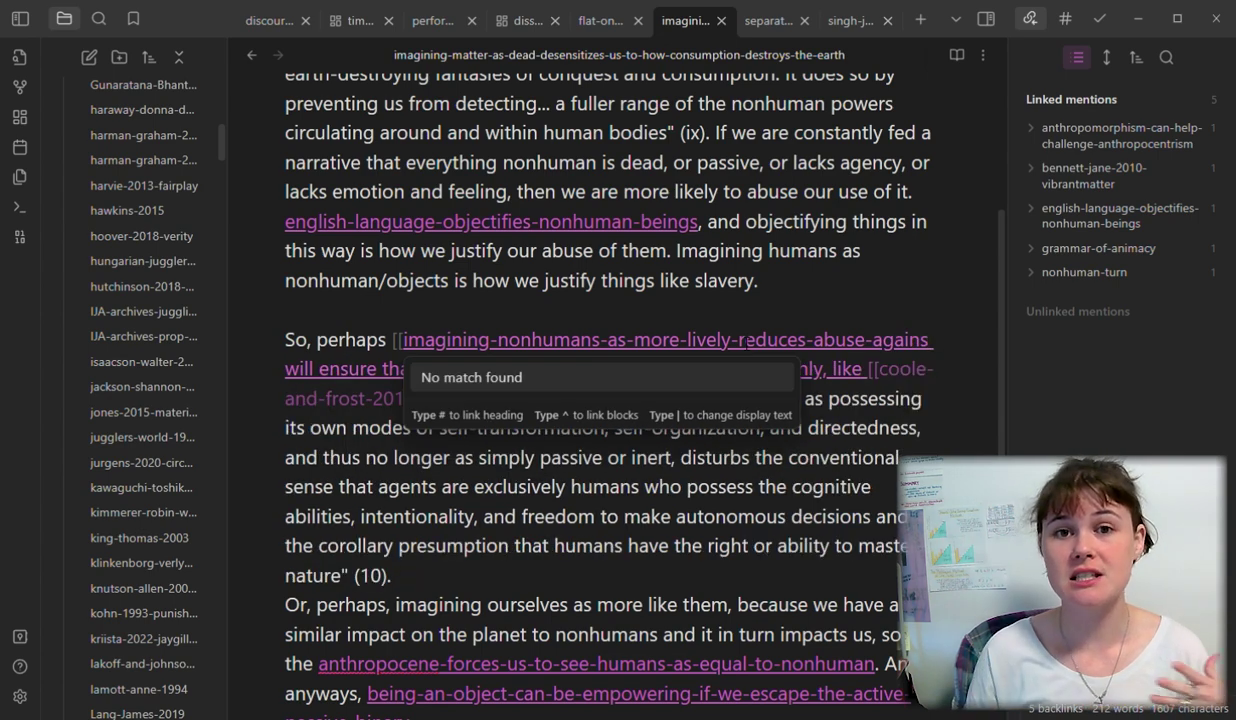
pyautogui.write('them')
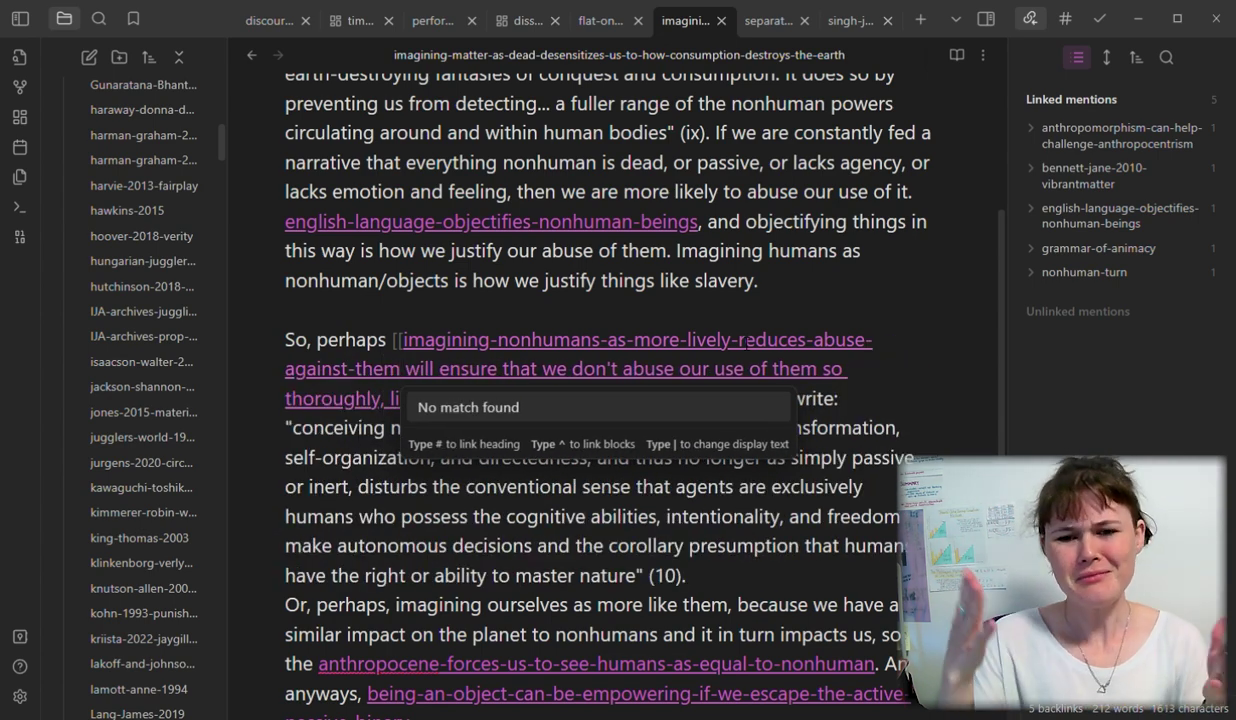
pyautogui.write(']]')
# Step: Cut the Coole and Frost quotation and the clause following the new link, ending that sentence with a full stop before "Or, perhaps"
pyautogui.press('Down')
pyautogui.press('Down')
pyautogui.press('Down')
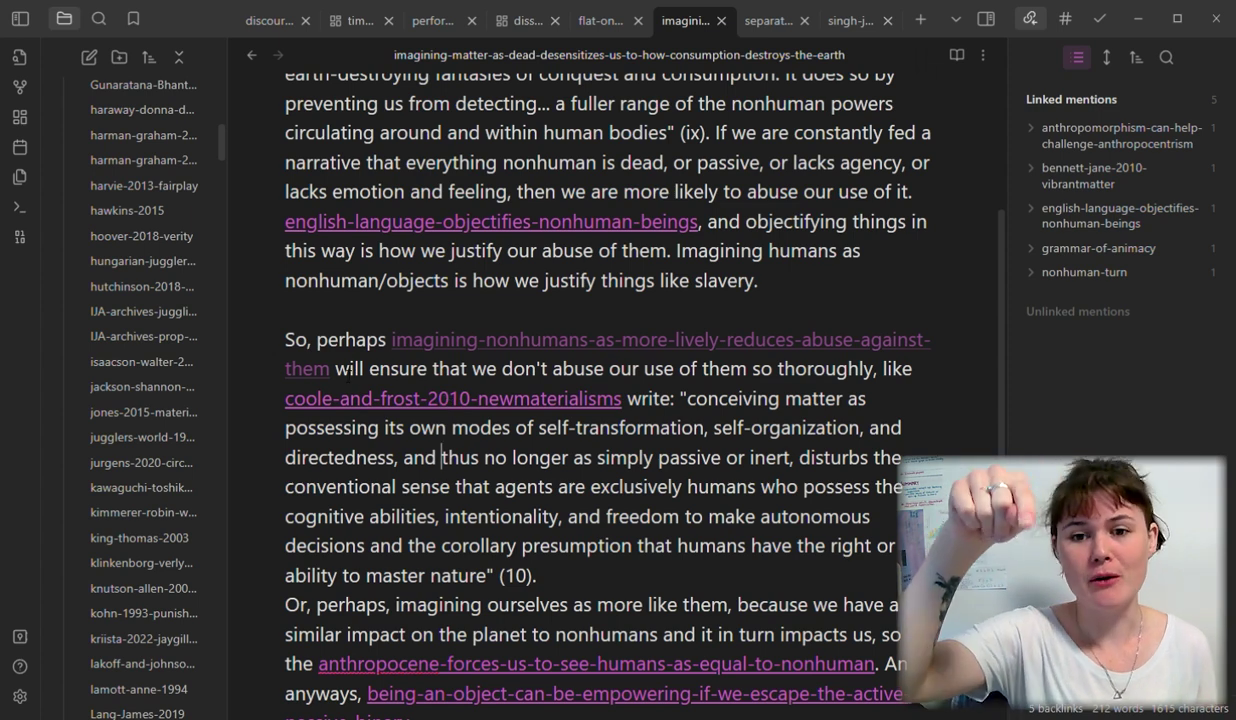
pyautogui.tripleClick(273, 413)
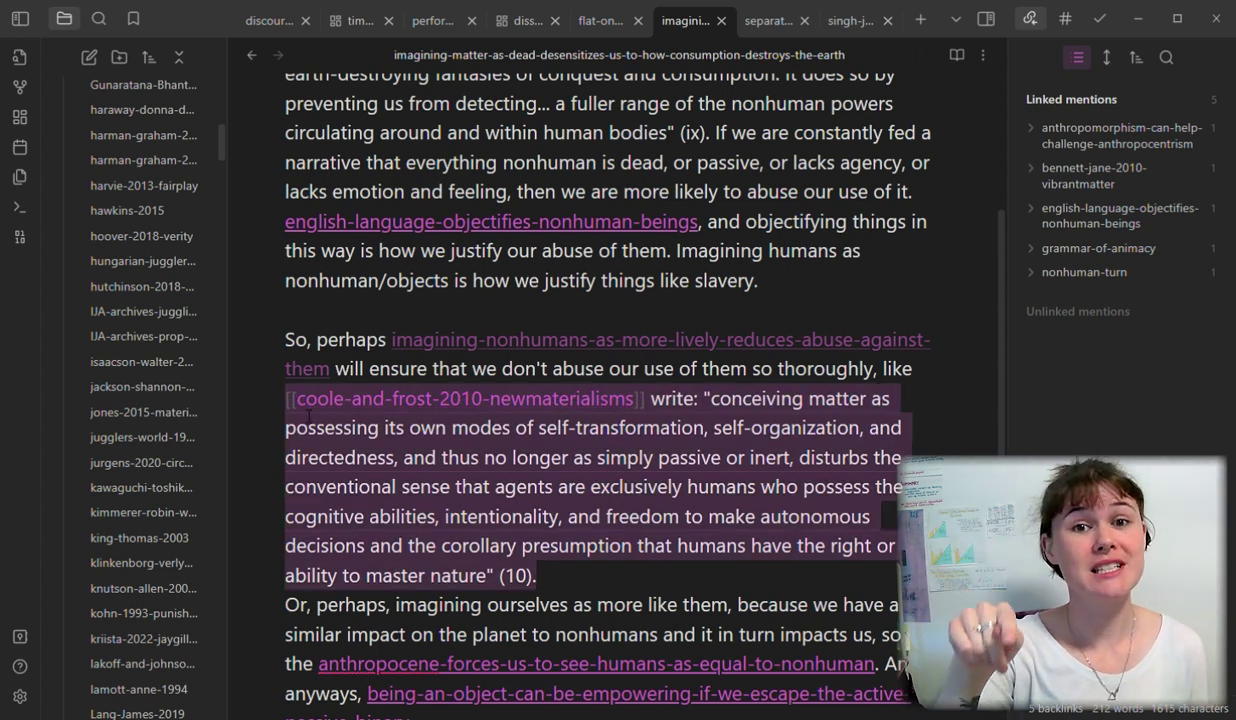
pyautogui.press('BackSpace')
pyautogui.moveTo(924, 370); pyautogui.dragTo(331, 369)
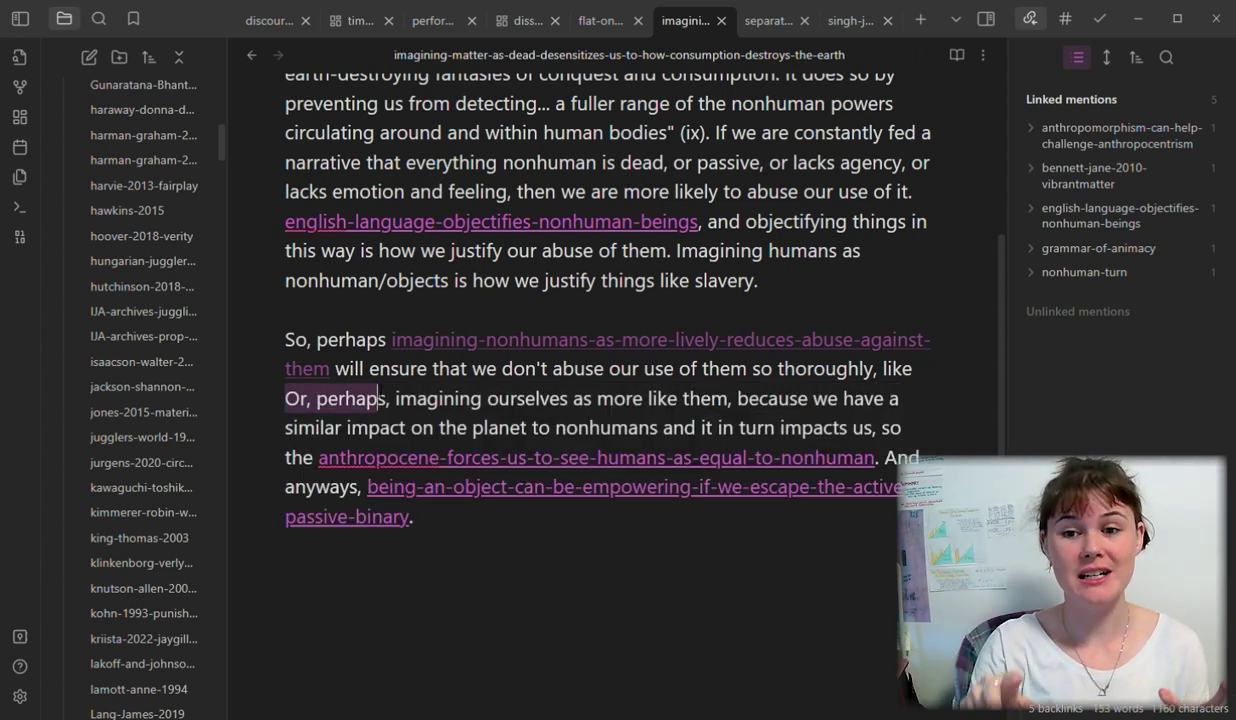
pyautogui.press('BackSpace')
pyautogui.press('Delete')
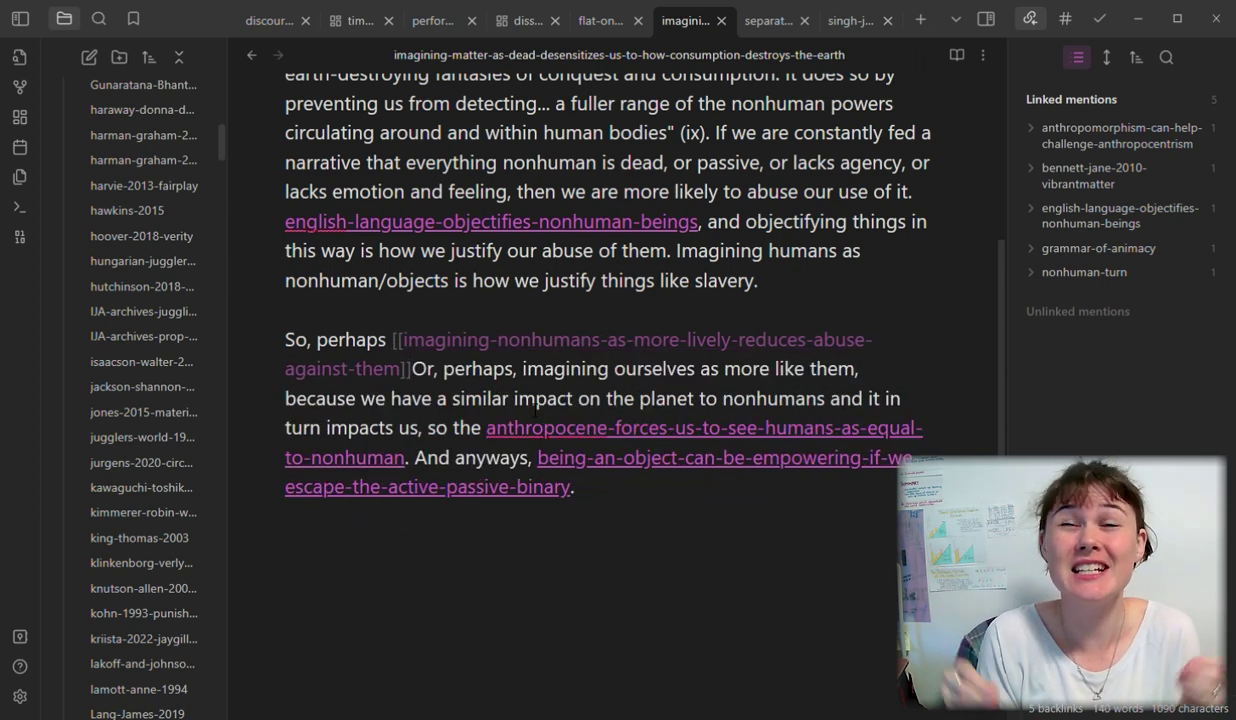
pyautogui.write('.')
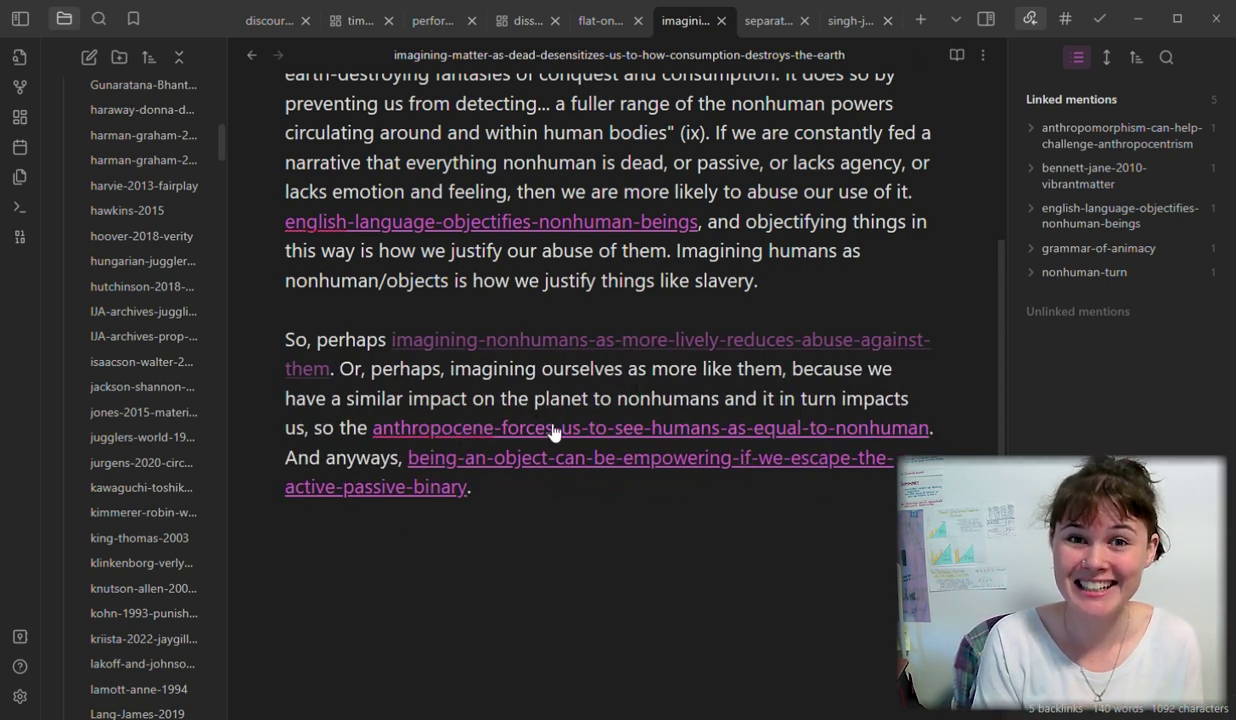
# Step: In the new imagining-nonhumans-as-more-lively-reduces-abuse-against-them note, paste the cut quotation and insert a link to imagining-matter-as-dead-desensitizes-us-to-how-consumption-destroys-the-earth above it
pyautogui.click(678, 345)
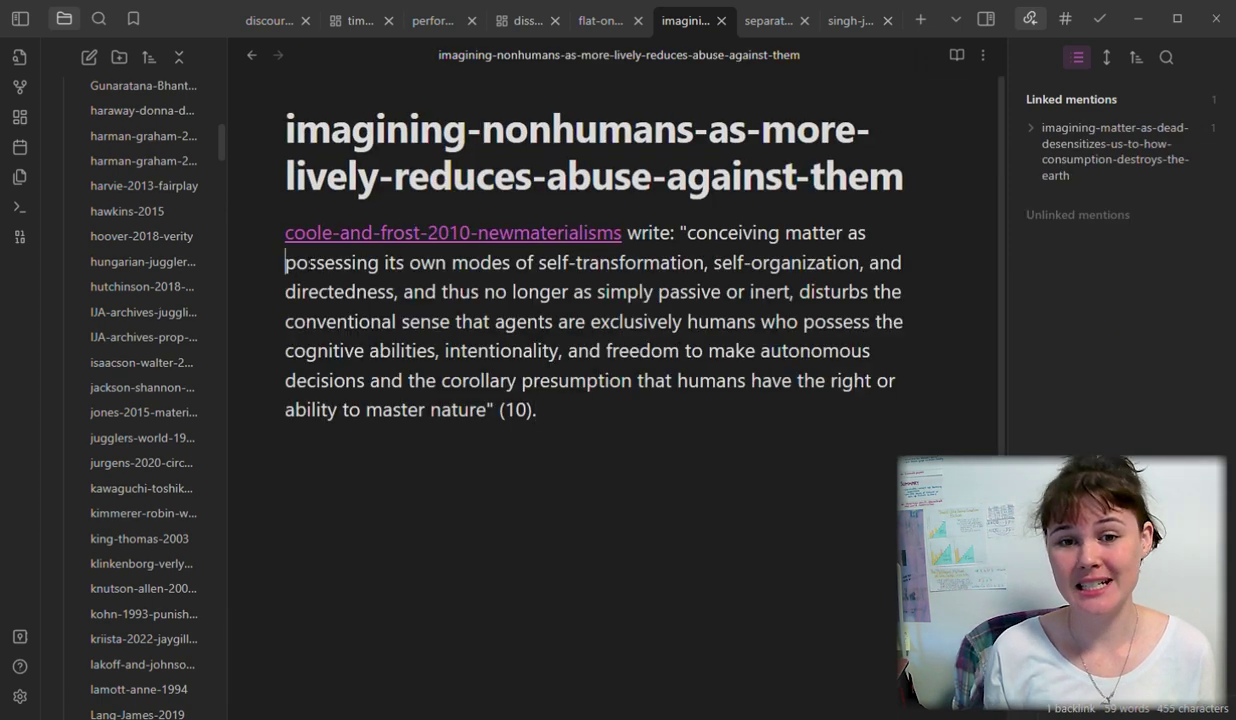
pyautogui.press('Up')
pyautogui.press('Return')
pyautogui.press('Up')
pyautogui.write('[[dese')
pyautogui.press('Return')
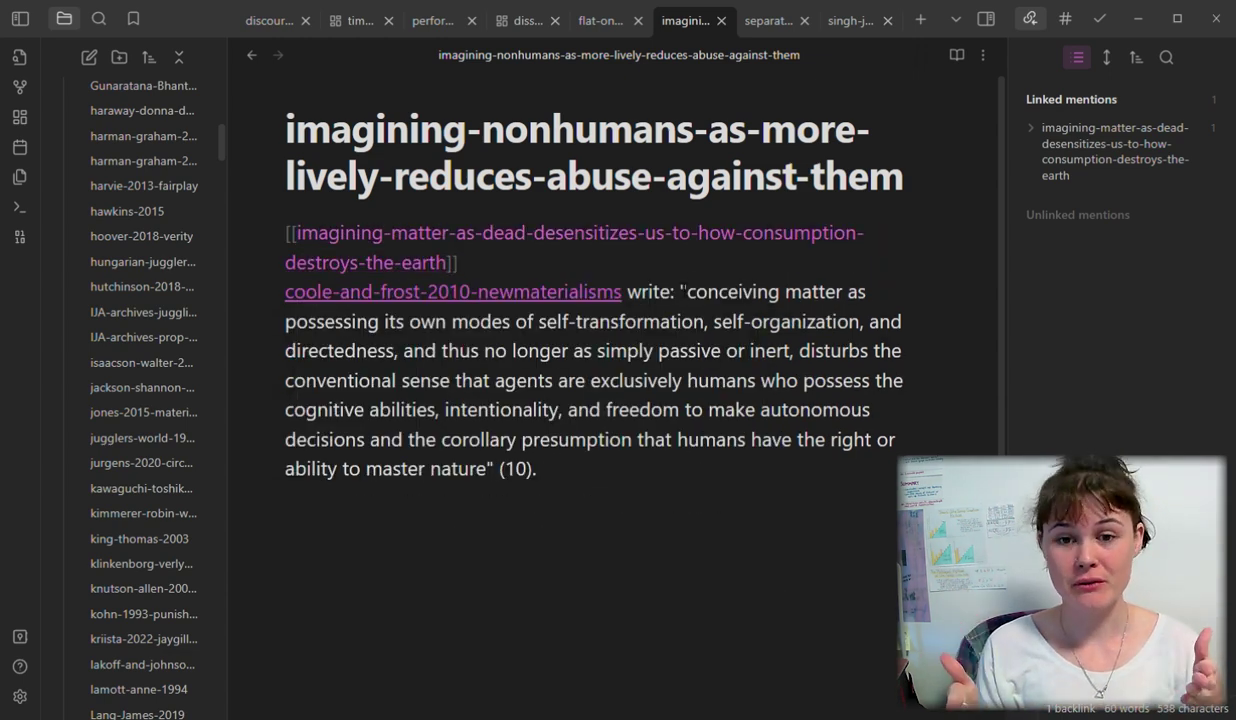
# Step: Continue the opening line with ", so perhaps imagining matter instead as active, lively, [[performative]]"
pyautogui.write(', so perhaps')
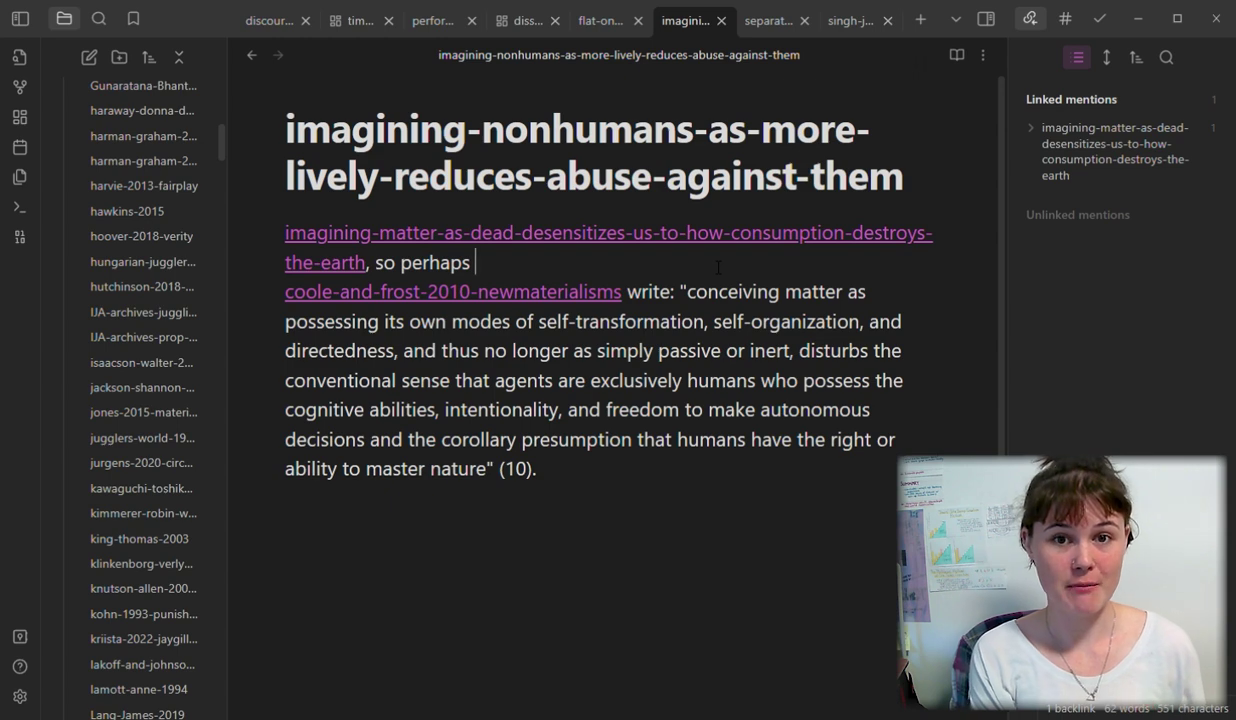
pyautogui.write(' imagining matter')
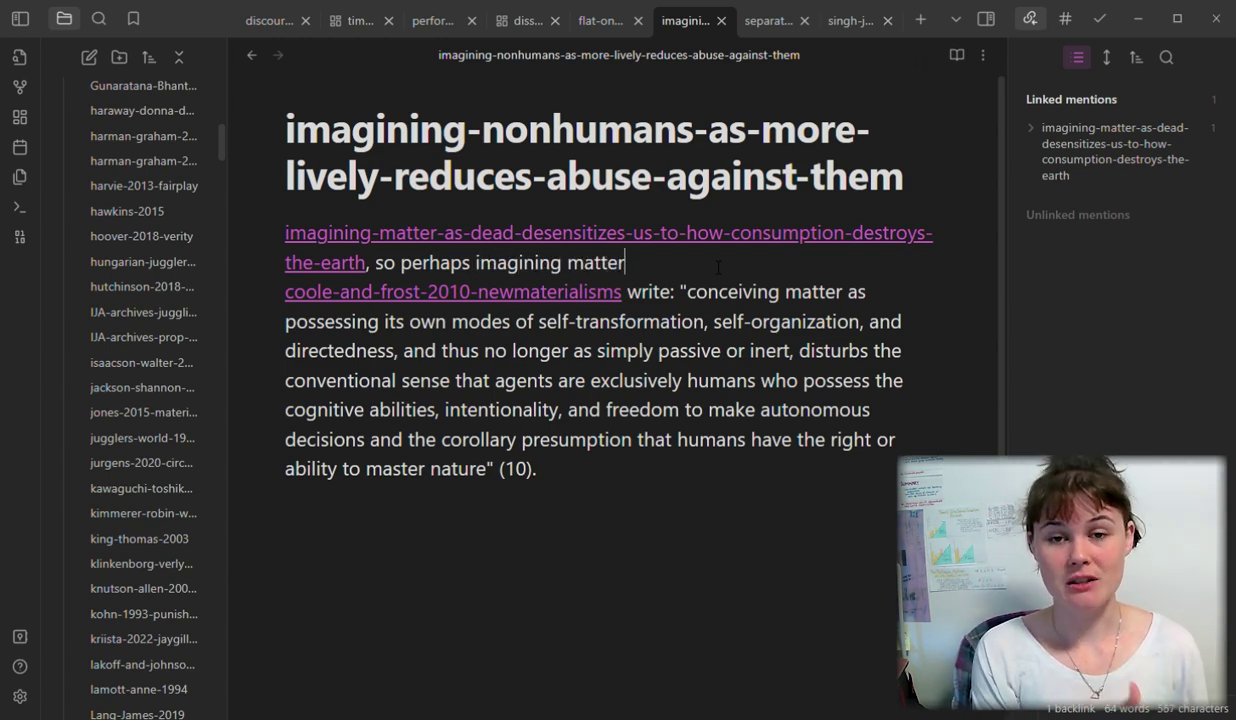
pyautogui.write(' instead as active, lively')
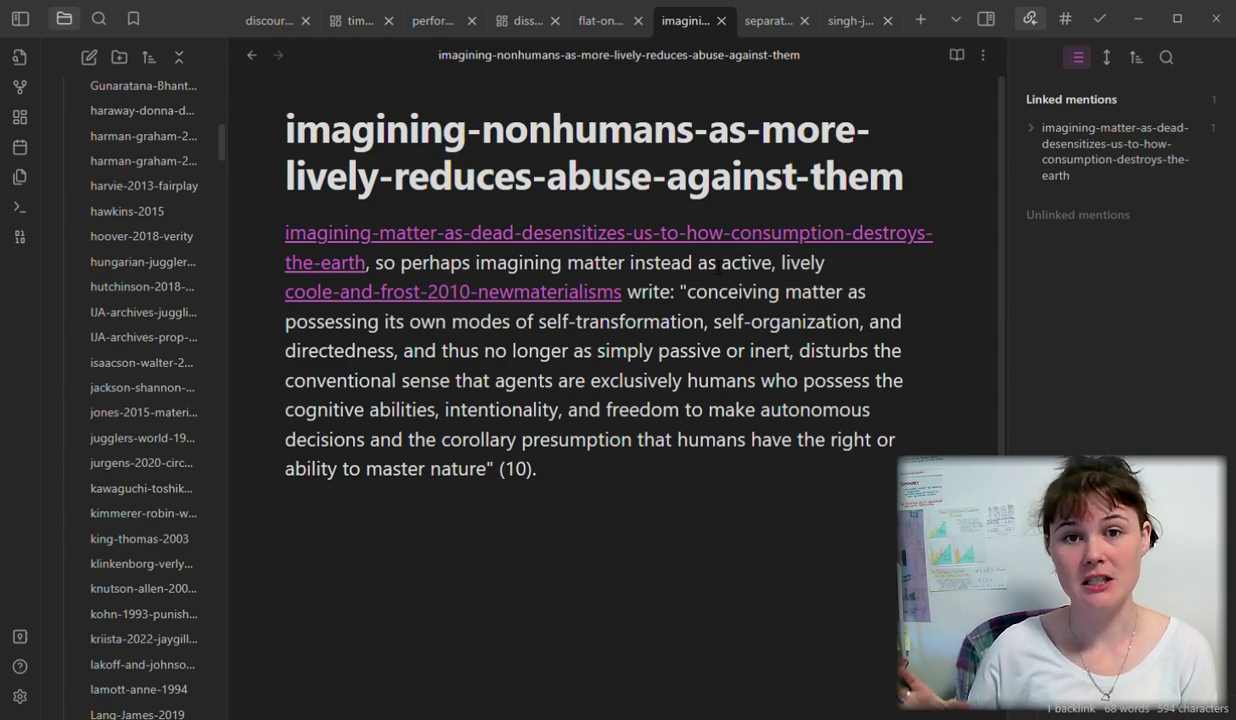
pyautogui.write(' , [[perform')
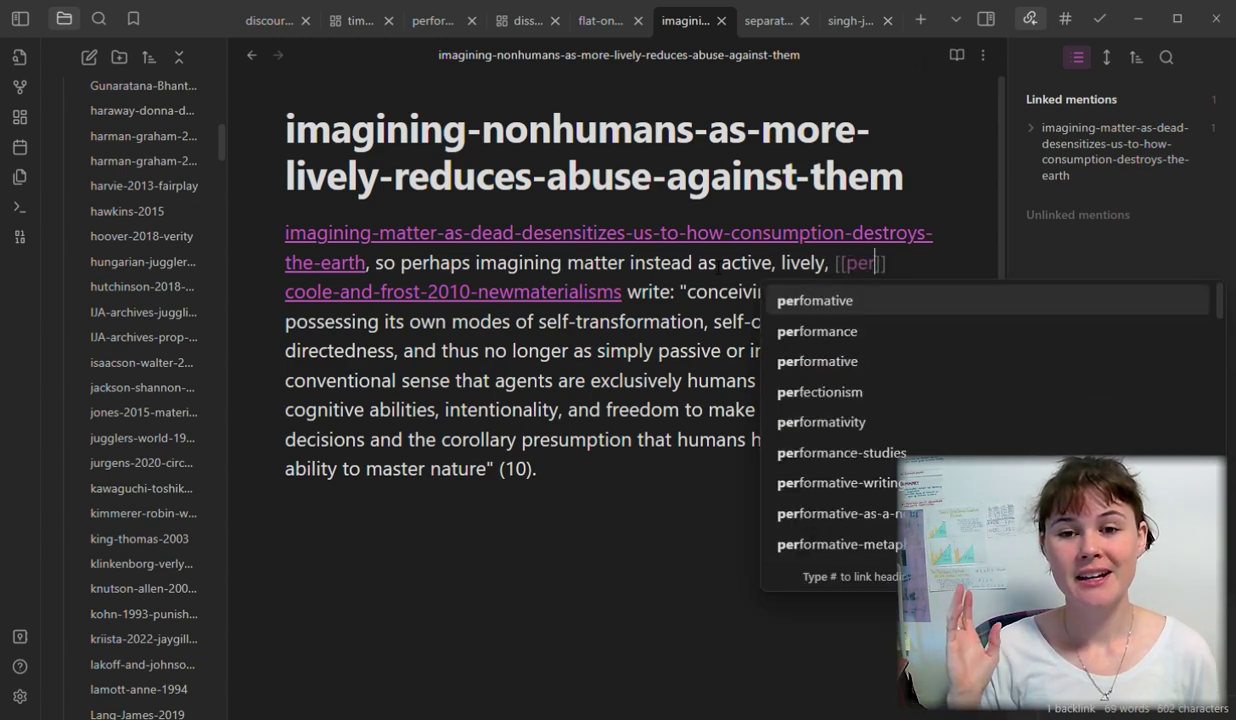
pyautogui.press('Down')
pyautogui.press('Return')
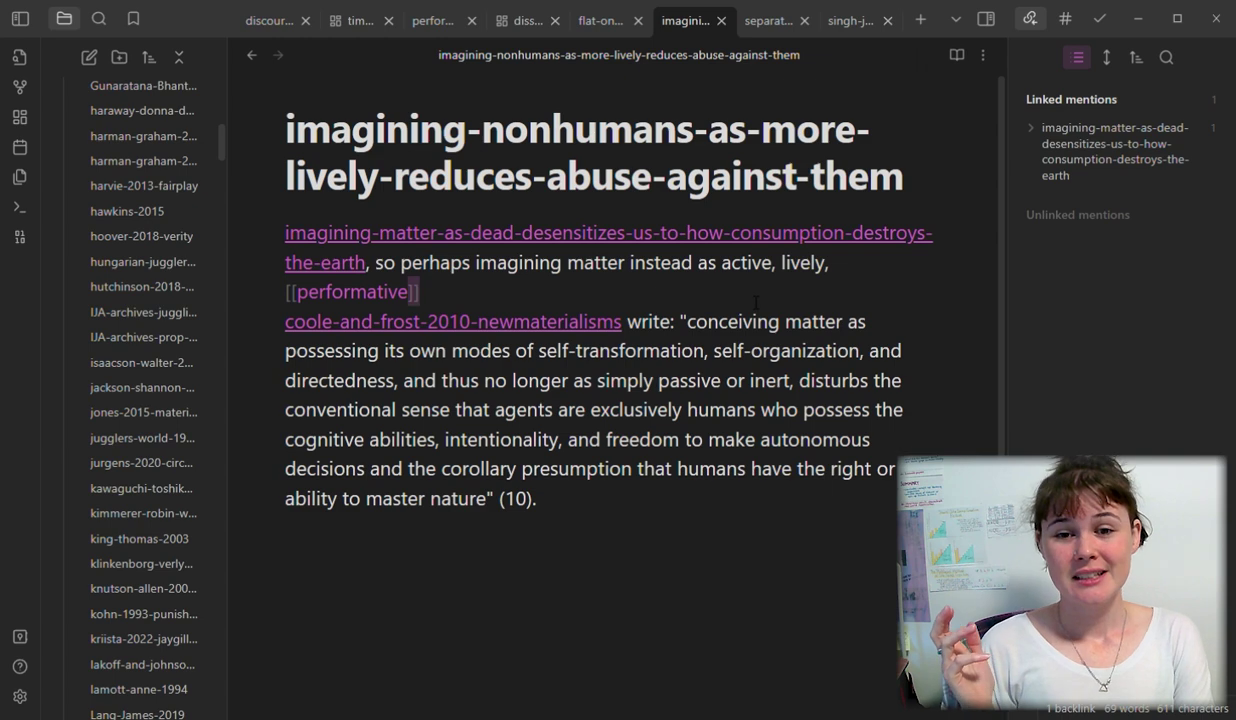
# Step: After the performative link, add "in the sense" and a link to performative-as-affecting-reality
pyautogui.write('in the se')
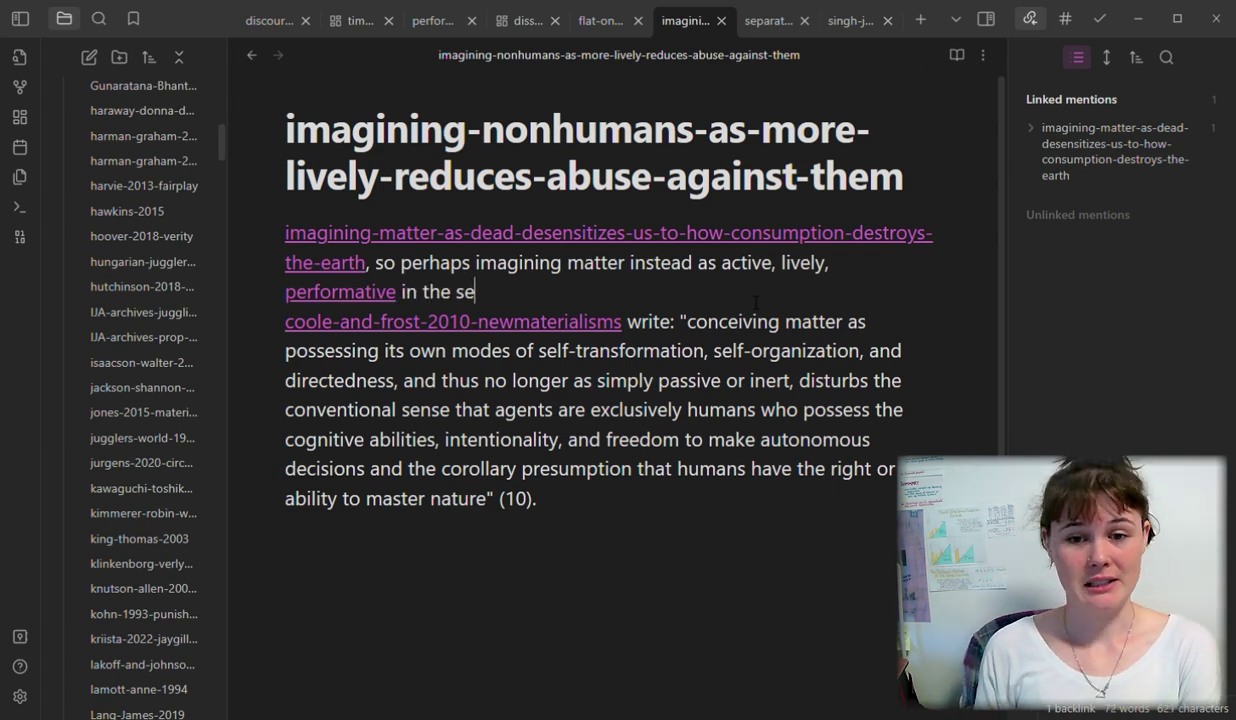
pyautogui.write('nse that it [[performative')
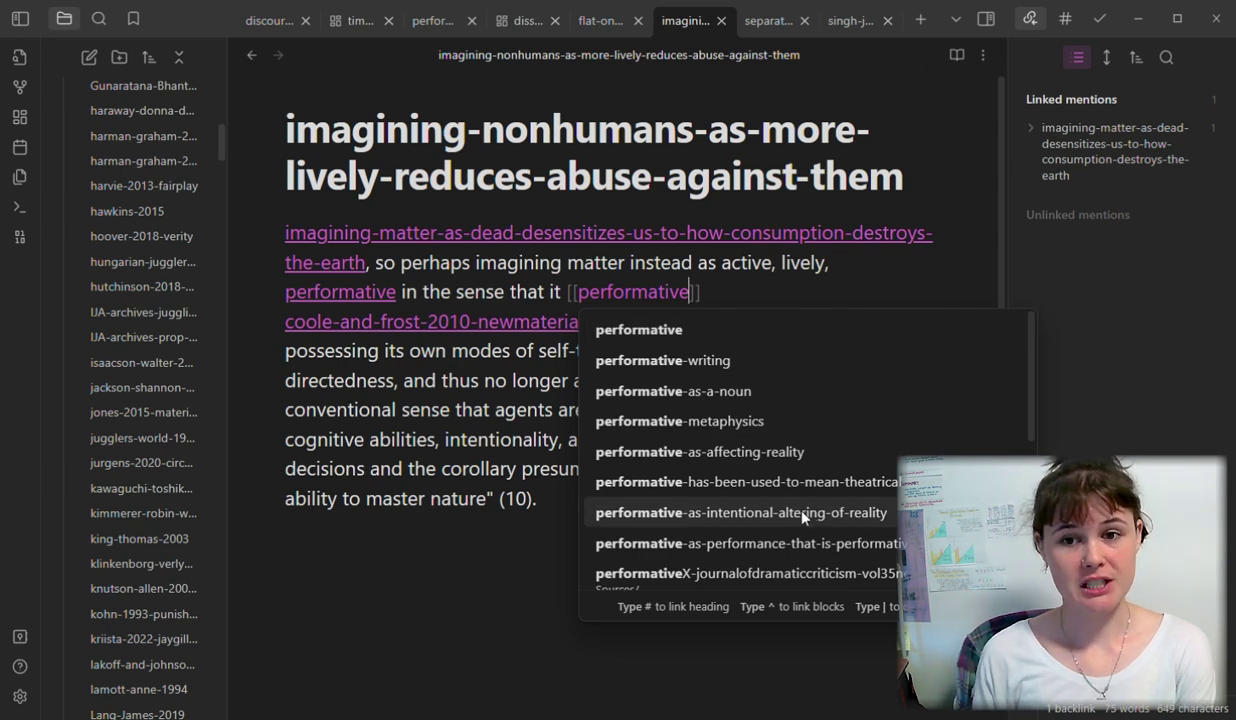
pyautogui.click(731, 450)
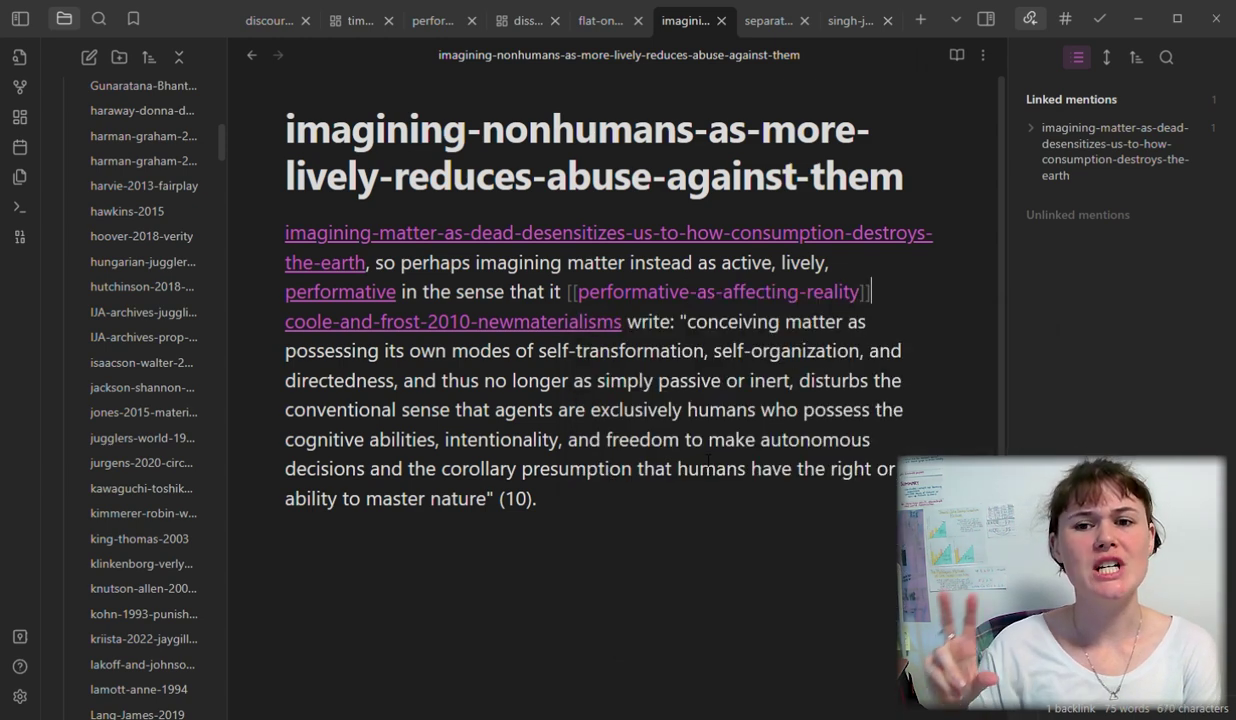
pyautogui.press('BackSpace')
pyautogui.press('BackSpace')
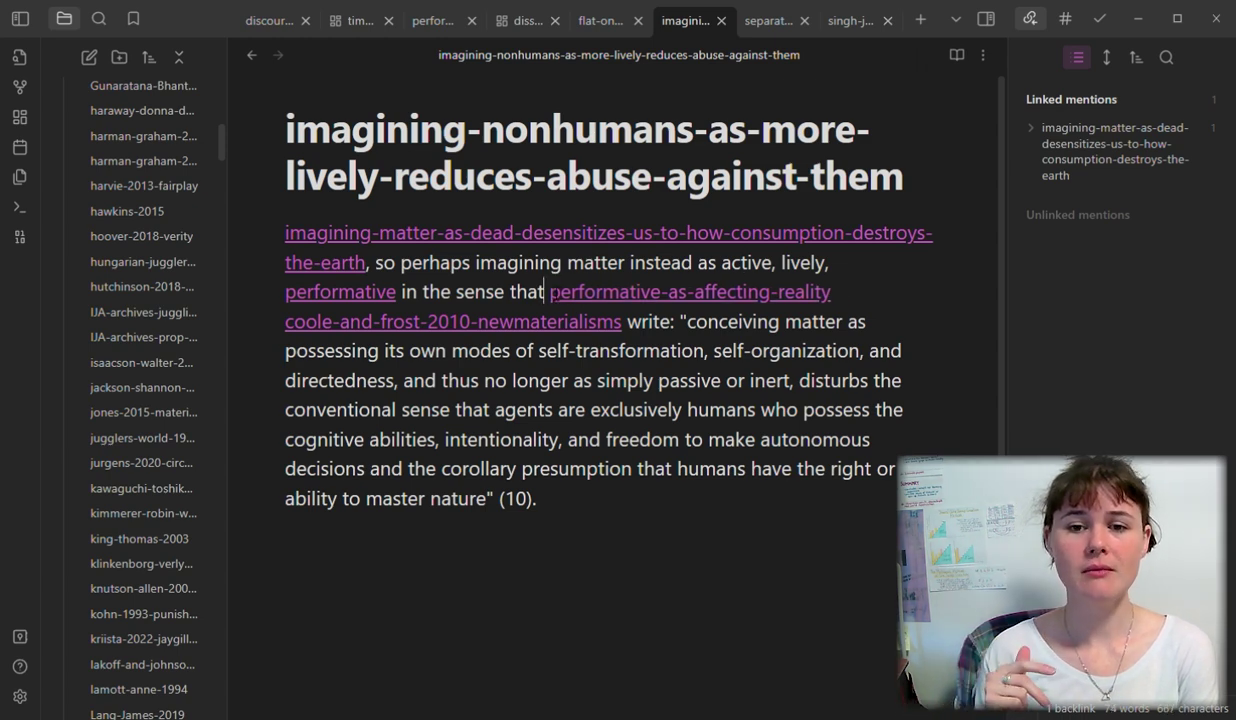
pyautogui.press('BackSpace')
pyautogui.press('BackSpace')
pyautogui.press('BackSpace')
pyautogui.press('BackSpace')
pyautogui.press('BackSpace')
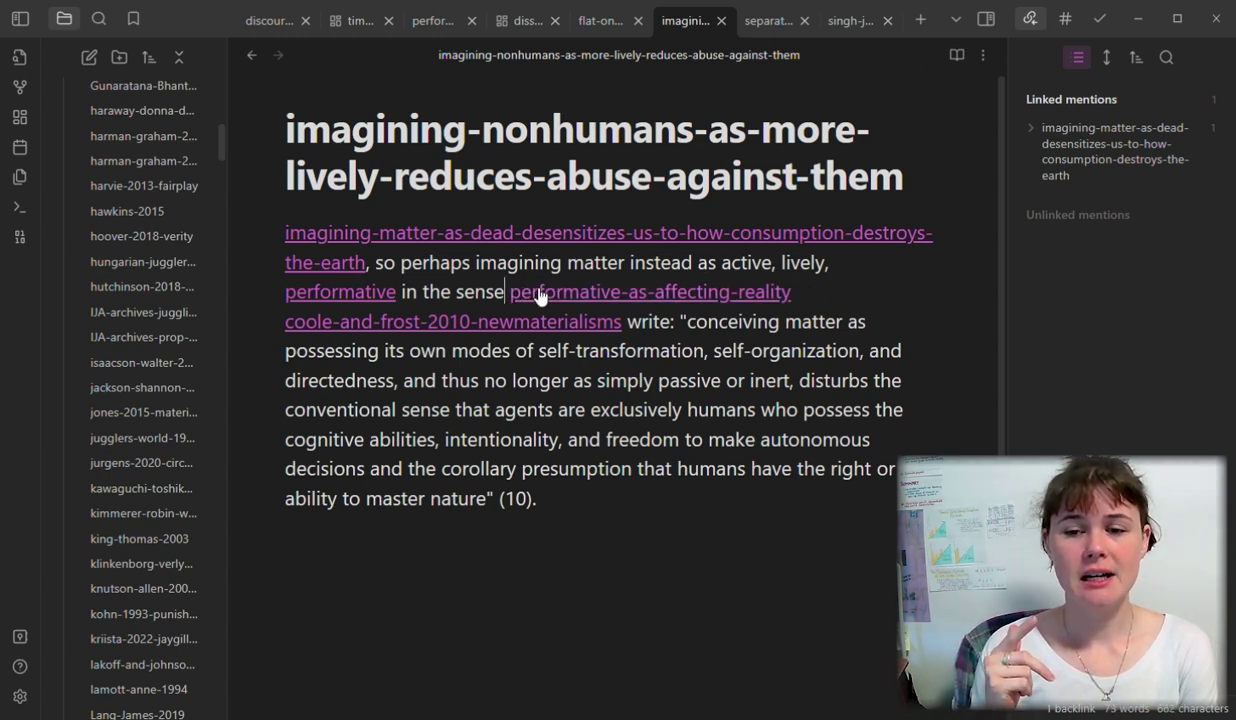
# Step: Insert "and" before the performative link and end the sentence with "can prevent us from abusing the nonhuman so thoroughly."
pyautogui.click(879, 296)
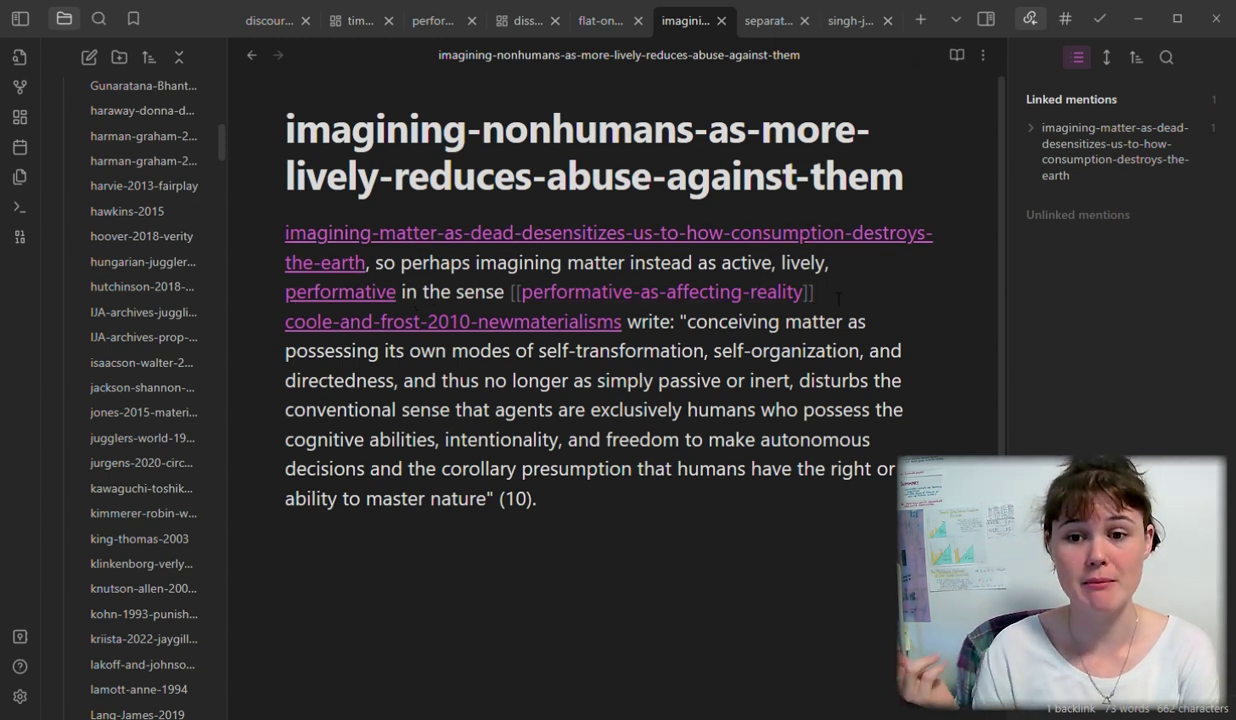
pyautogui.press('Up')
pyautogui.write('and')
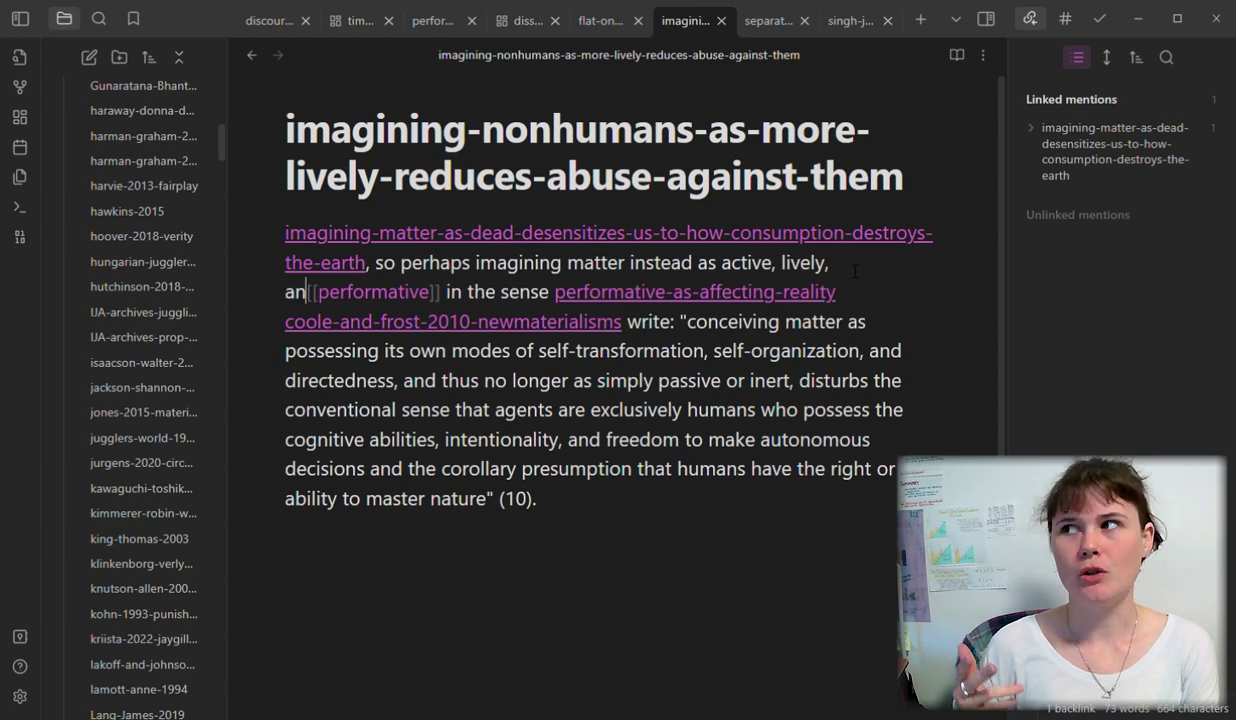
pyautogui.click(861, 300)
pyautogui.write('ca')
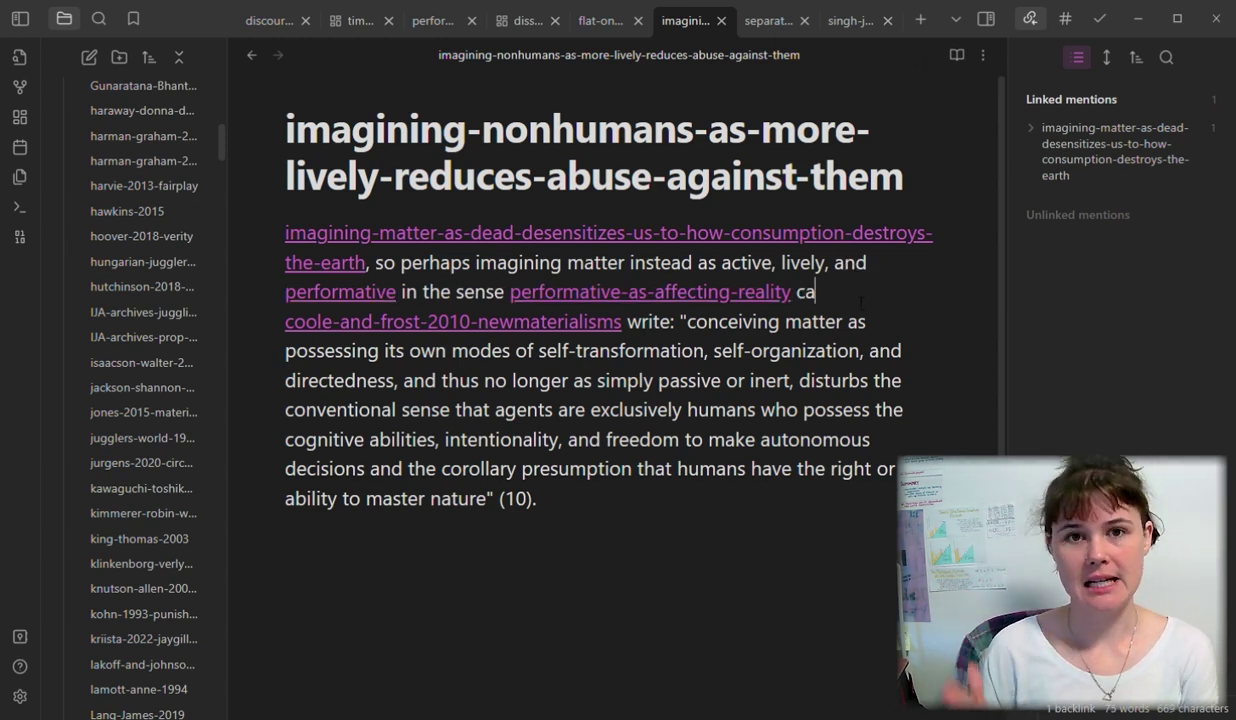
pyautogui.write('n prevent us from abusing the ')
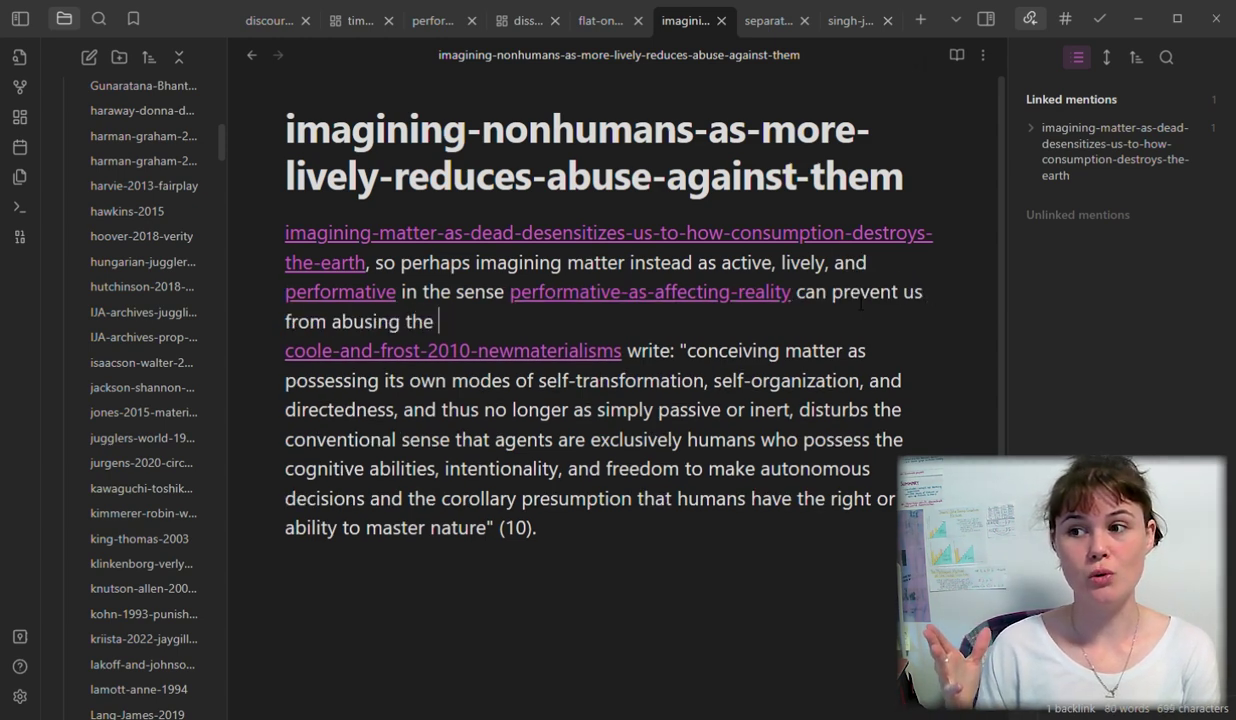
pyautogui.write('nonhuman so thoroughly.')
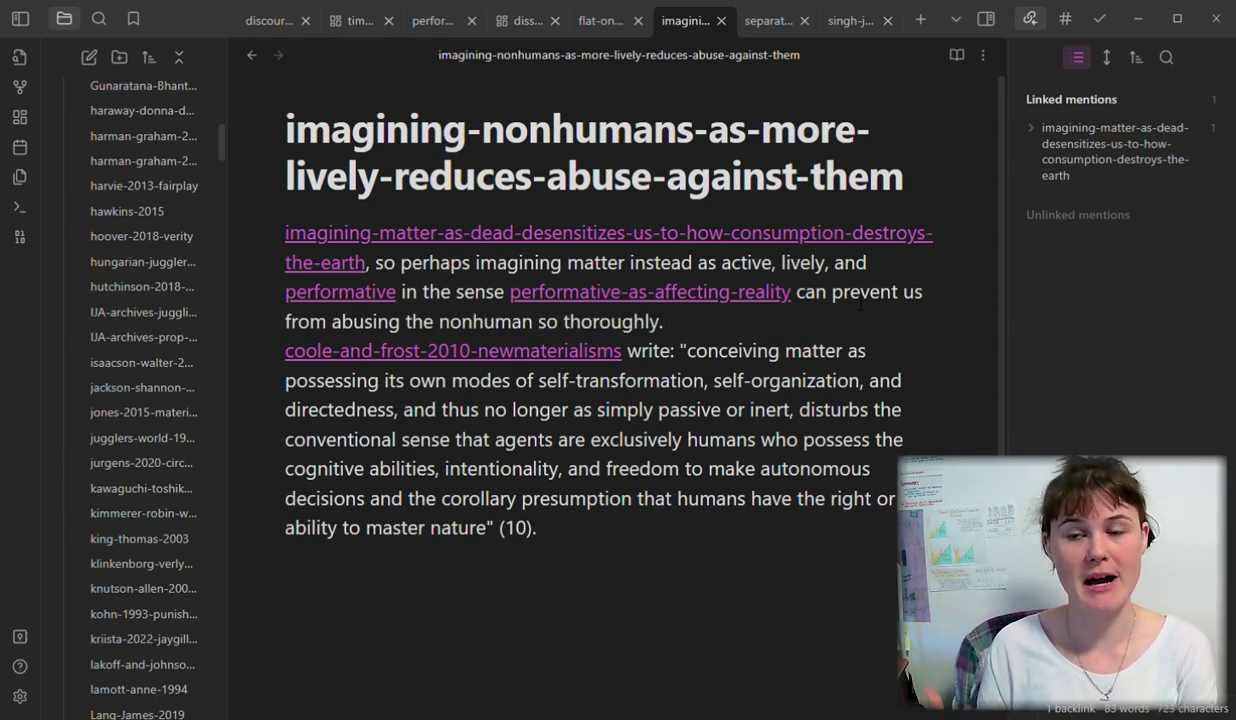
# Step: Join the Coole and Frost quotation to the opening paragraph, replacing "write:" with "articulate this when they write,"
pyautogui.click(285, 350)
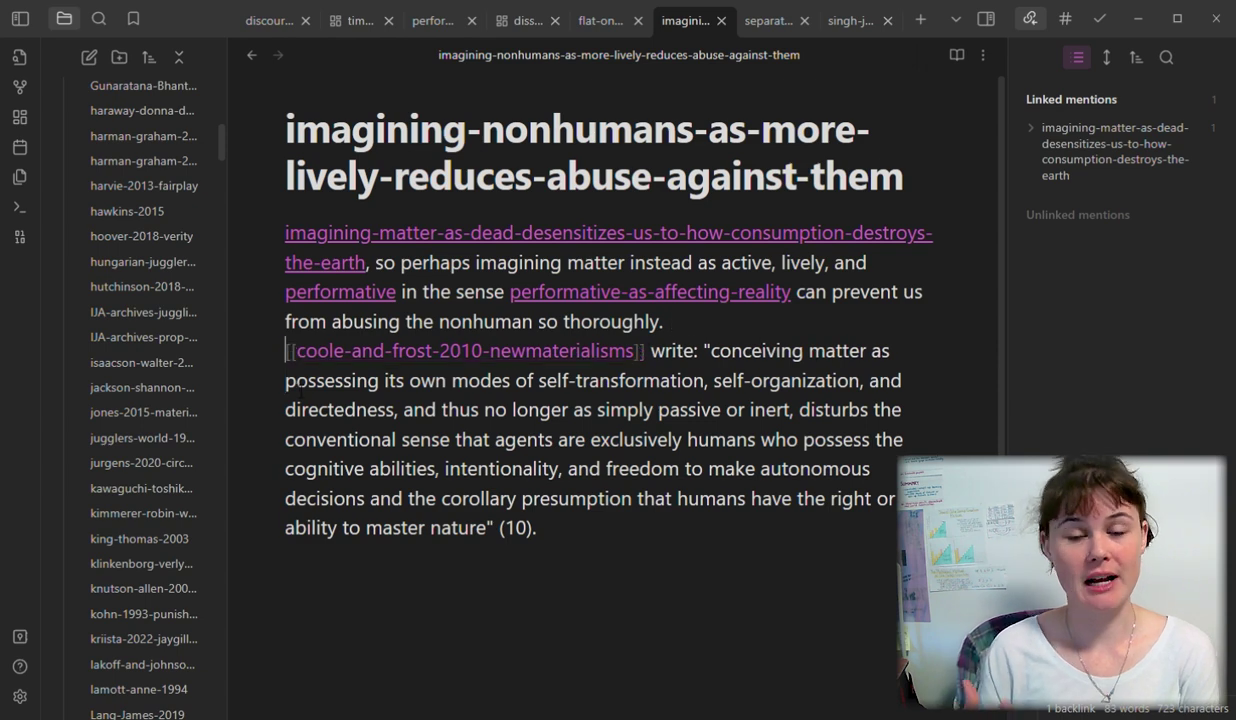
pyautogui.press('BackSpace')
pyautogui.moveTo(493, 350); pyautogui.dragTo(446, 350)
pyautogui.write('articulate this when they write')
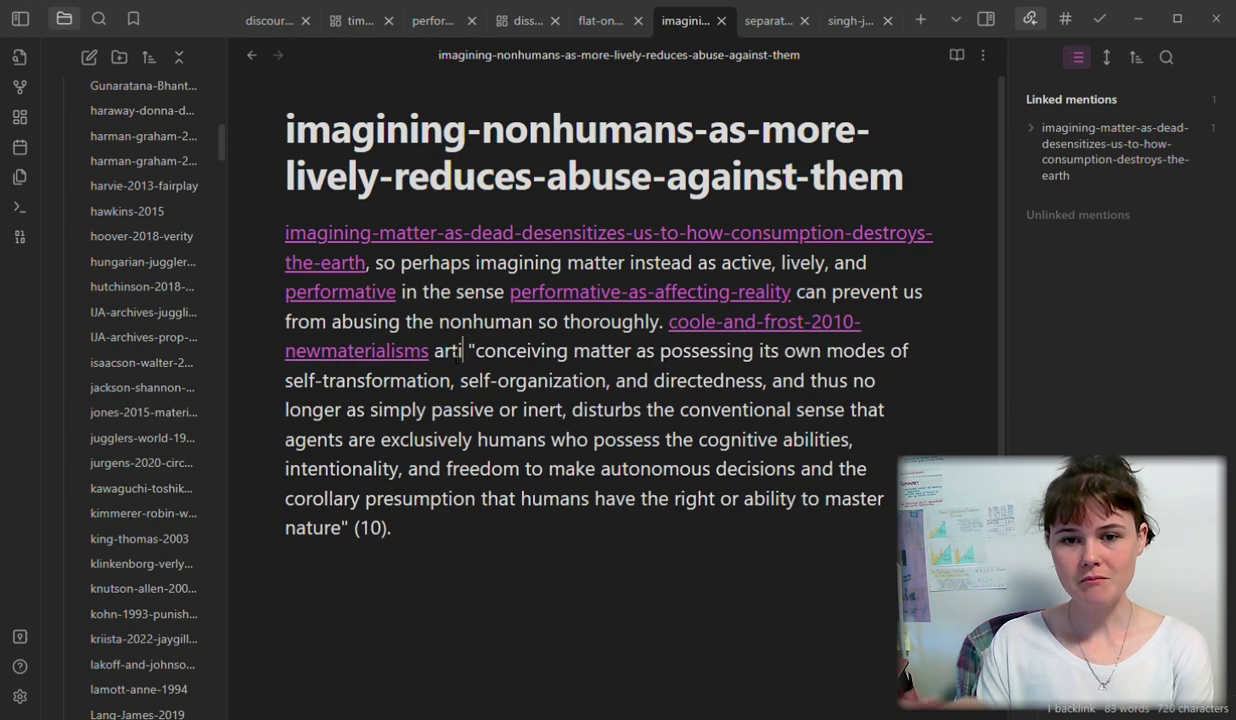
pyautogui.write(',')
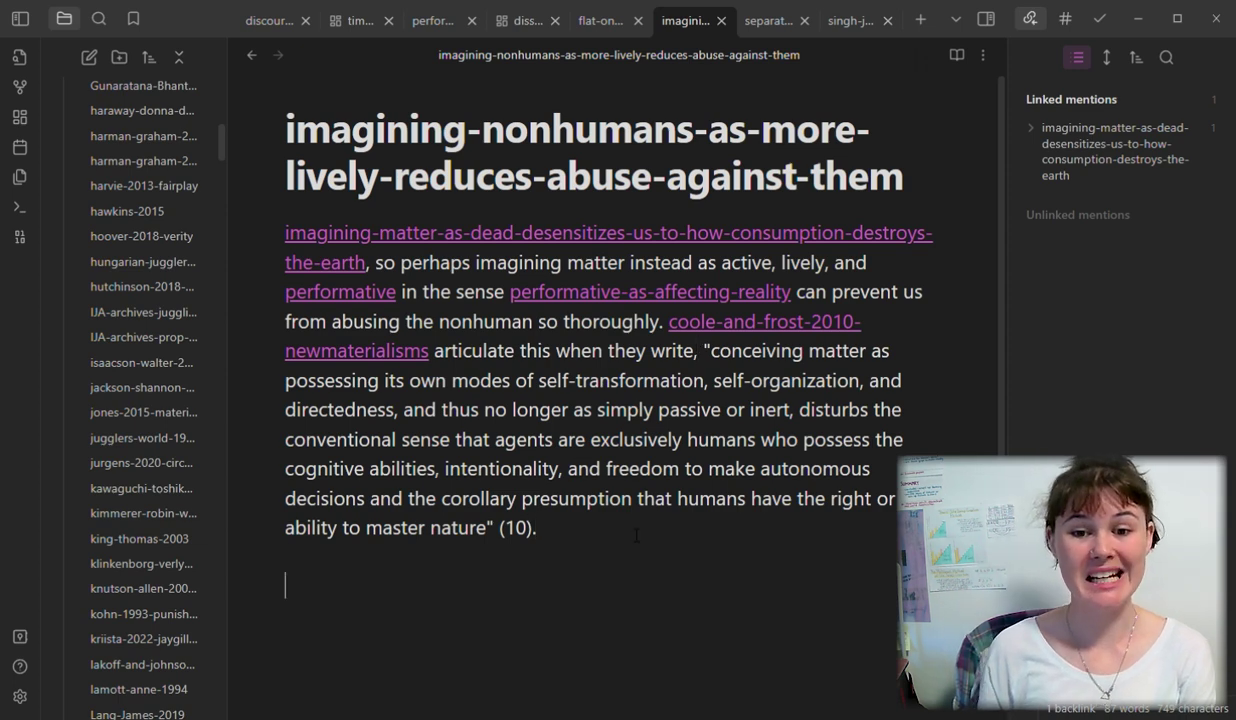
# Step: Start a new paragraph below the quotation with "In other words, we could see matter as [[materiality]]"
pyautogui.write('In other words, we coul')
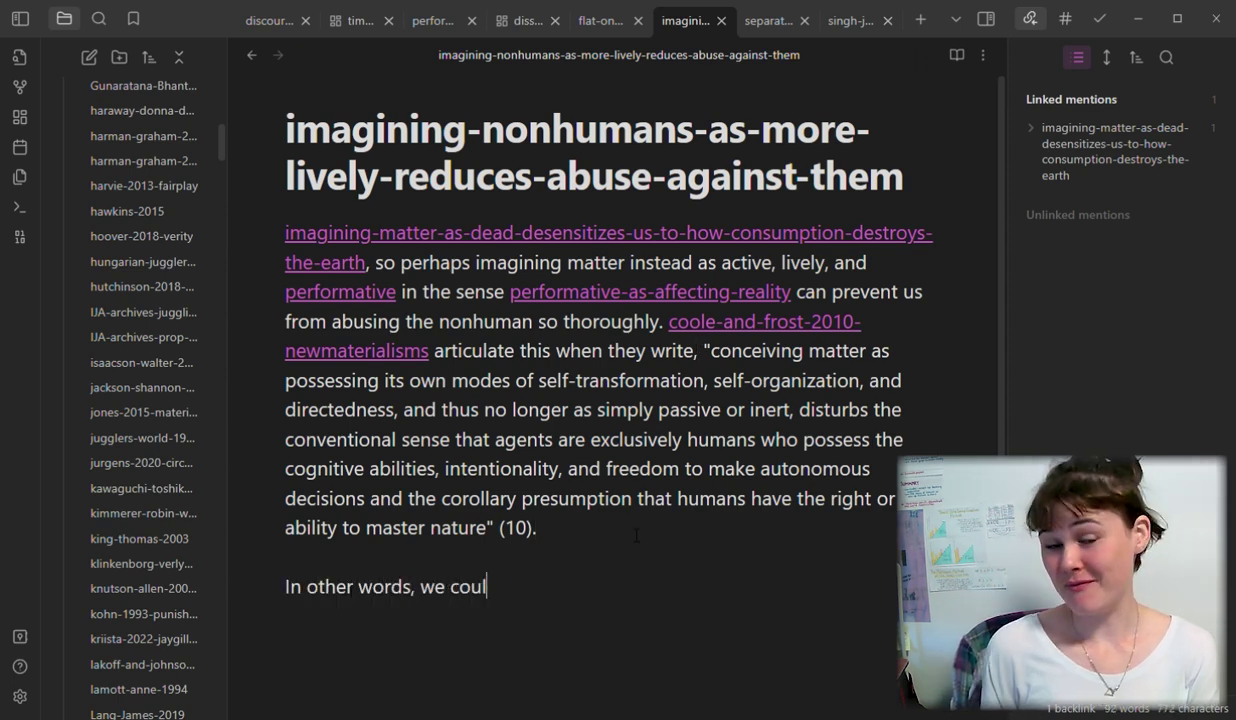
pyautogui.write('d see ')
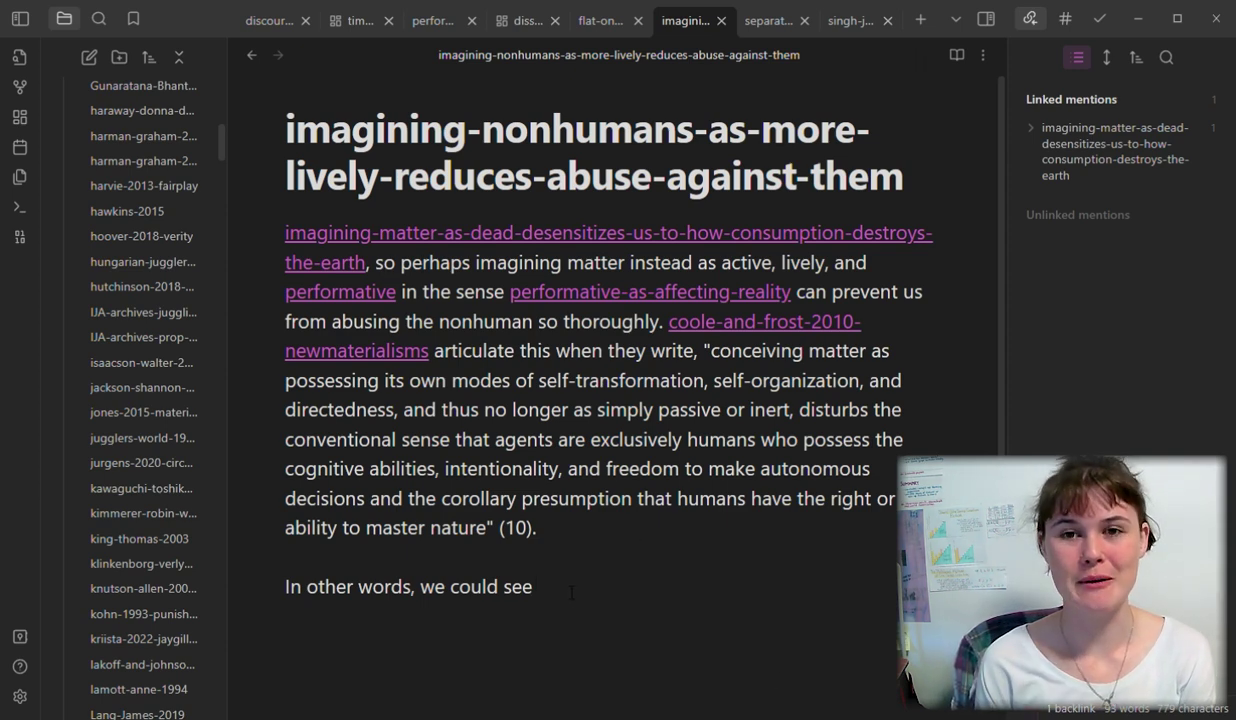
pyautogui.write('matter as [[material')
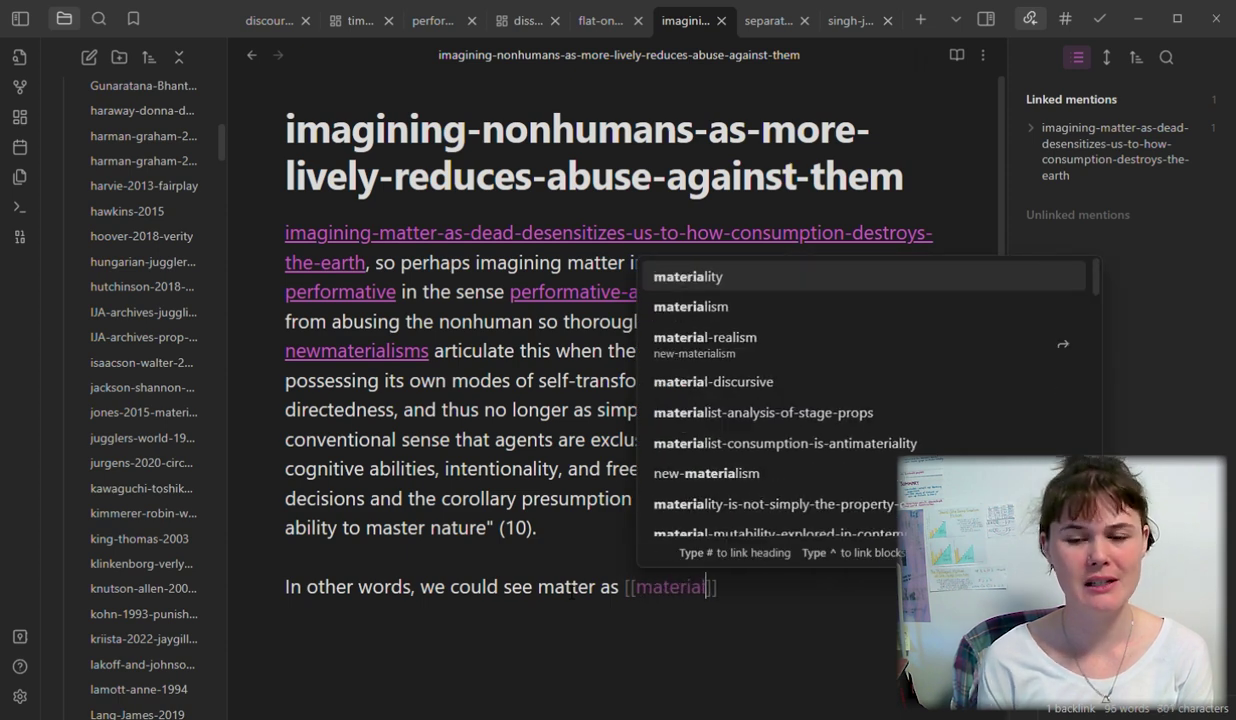
pyautogui.press('Return')
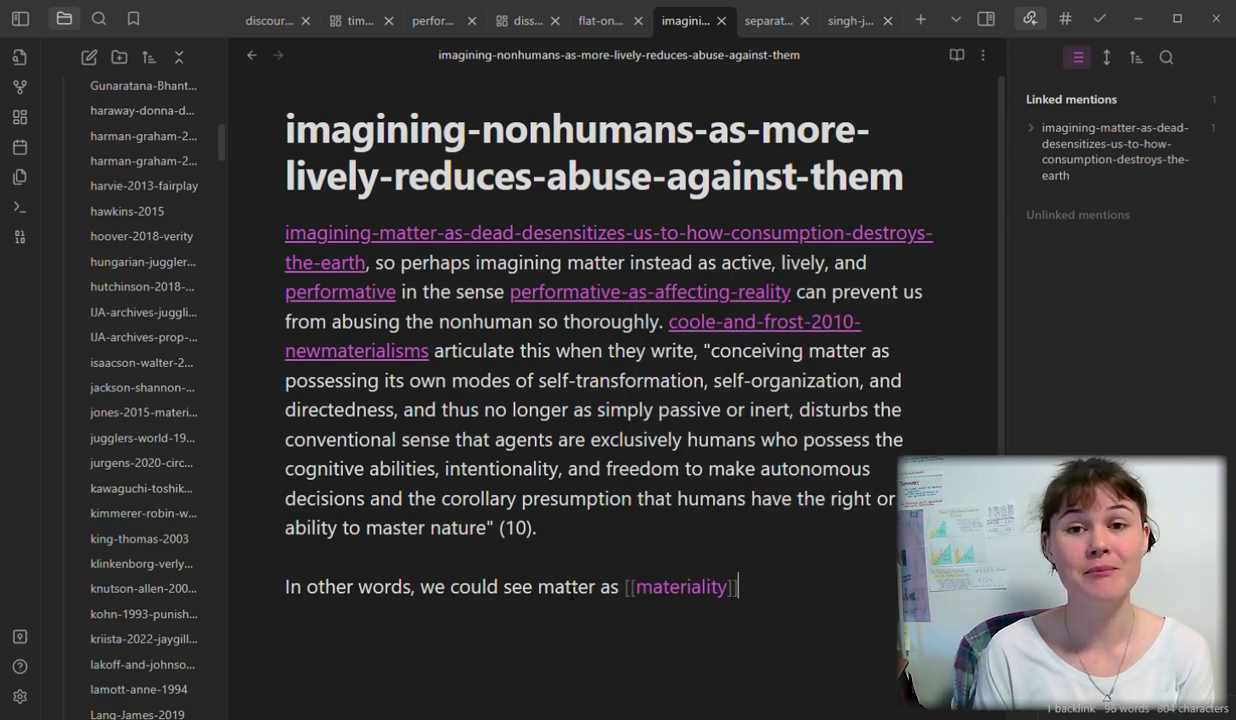
# Step: Finish the sentence after the materiality link with "like [[new-materialism]] does."
pyautogui.write('like [[new-materialism')
pyautogui.press('Return')
pyautogui.write('does')
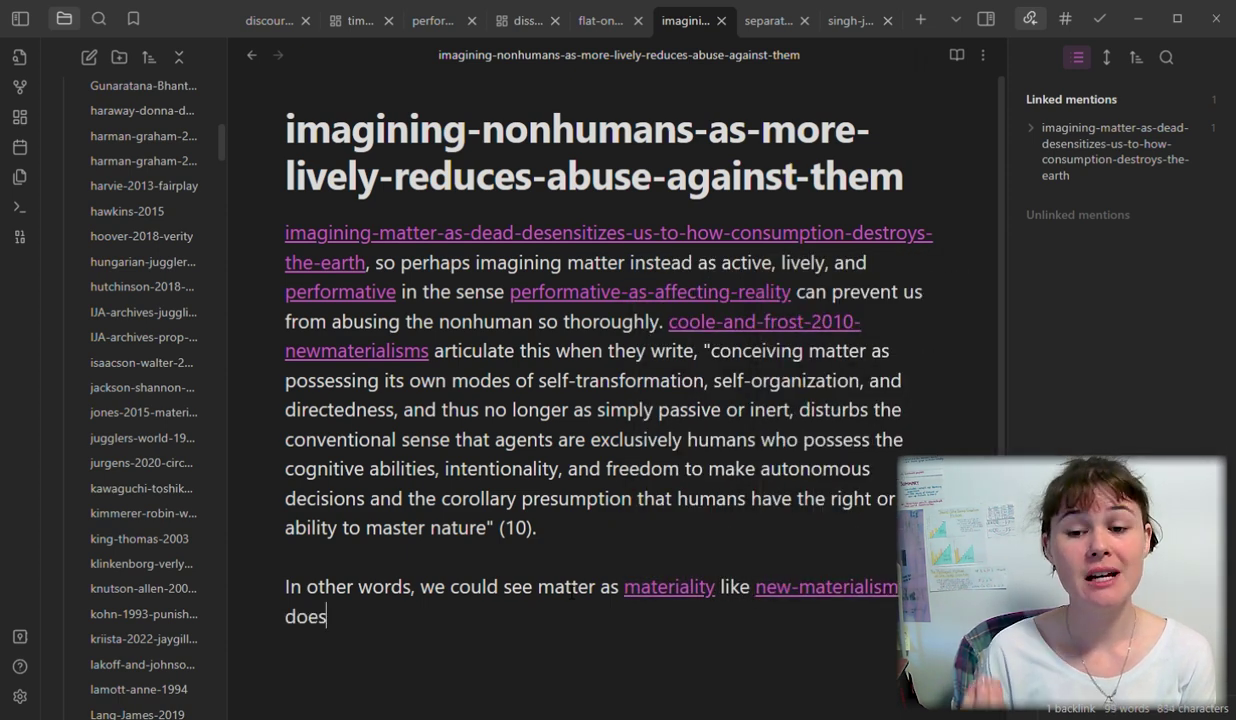
pyautogui.write('.')
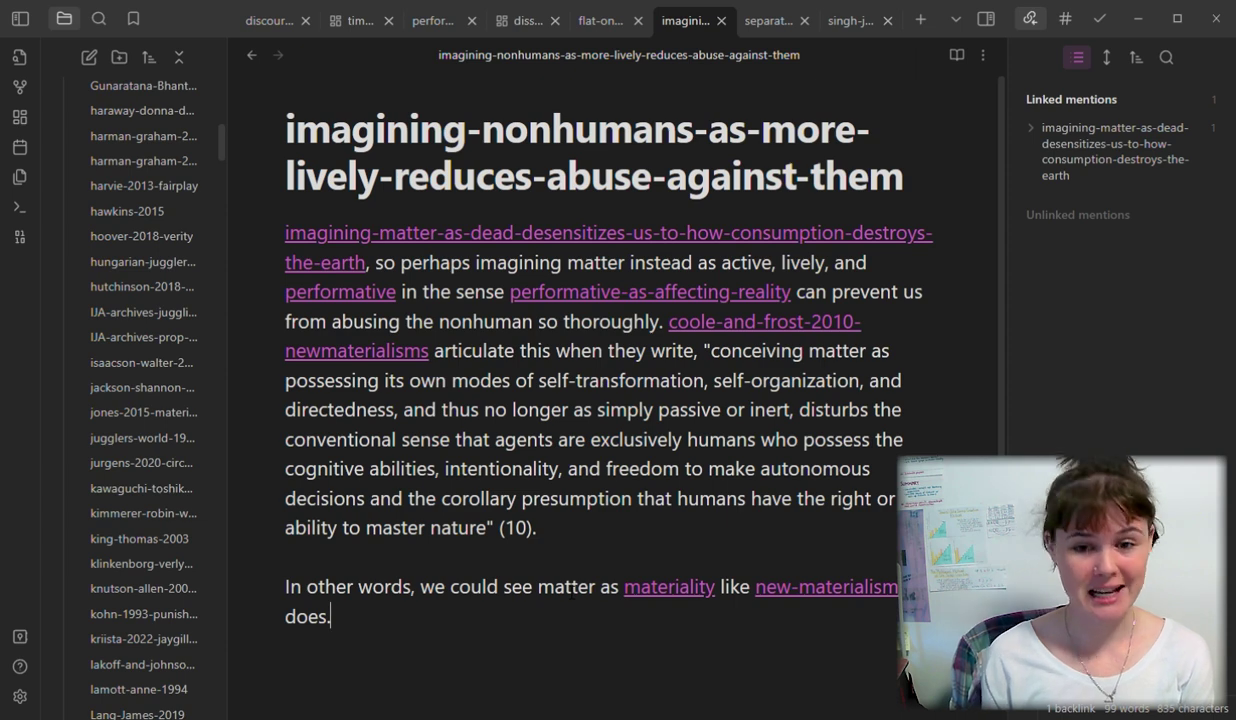
pyautogui.scroll(-1, 546, 562)
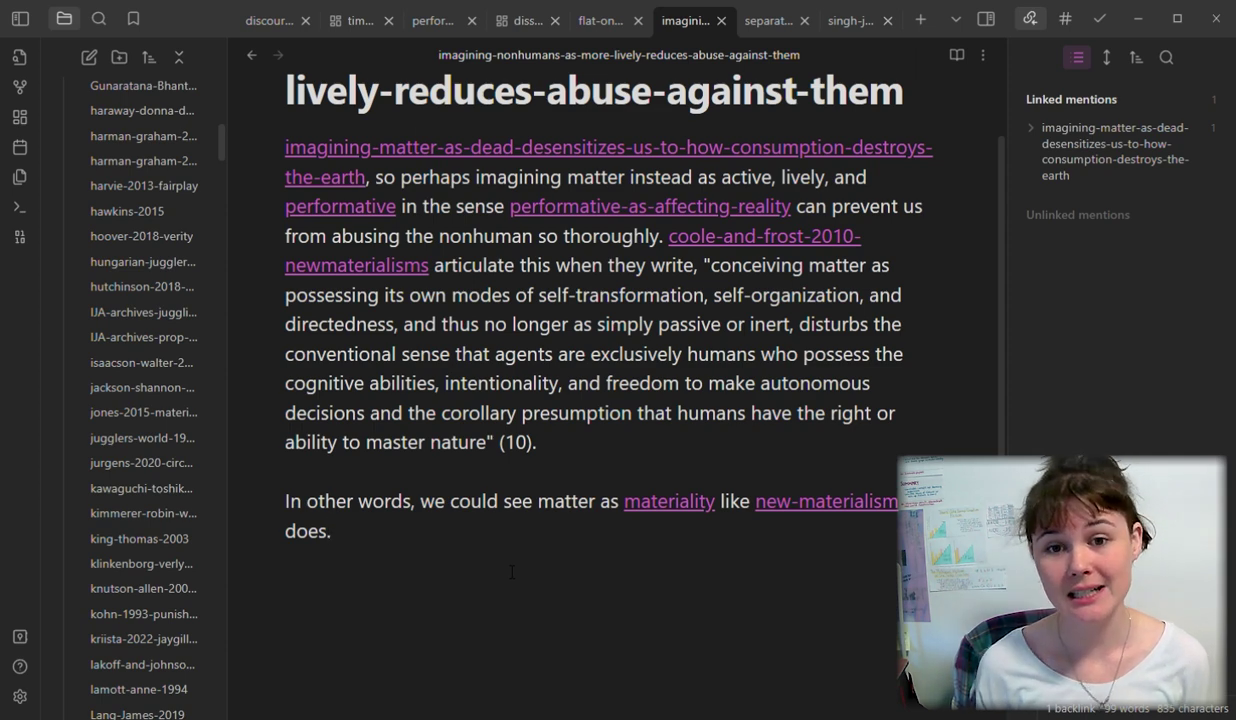
pyautogui.scroll(1, 511, 572)
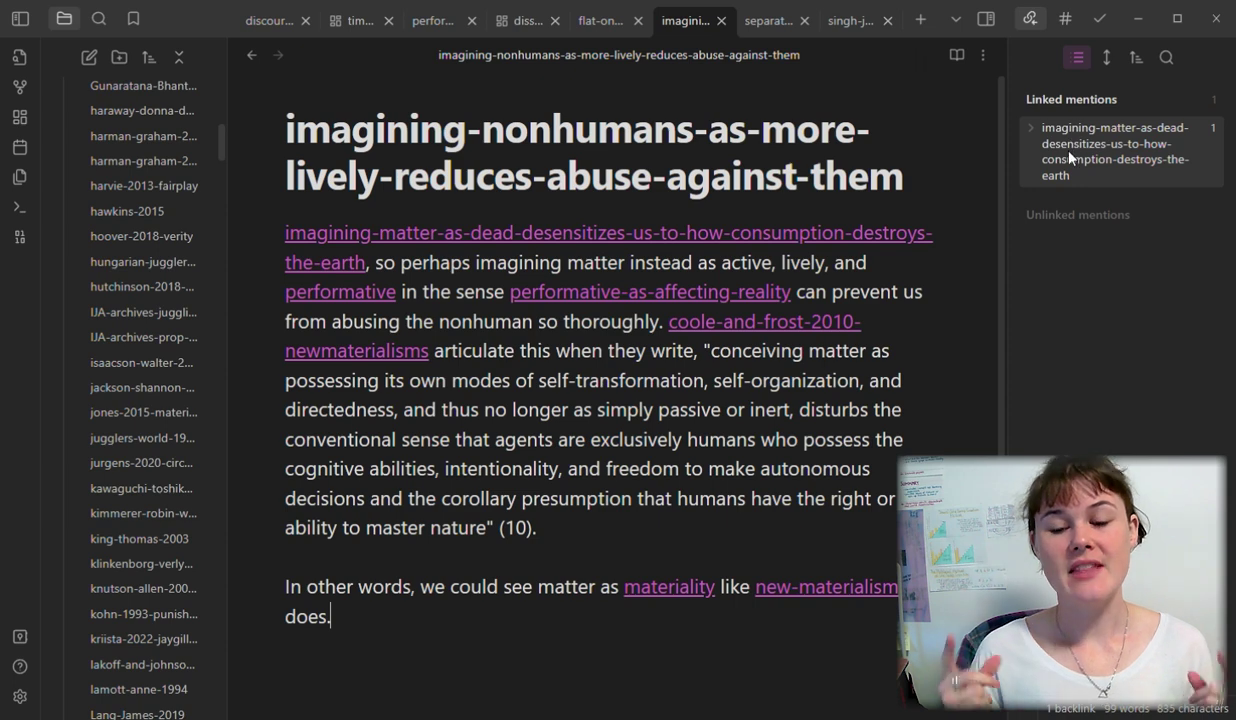
# Step: Add the sentence "Which might mean a change of language, since [[english-language-objectifies-nonhuman-beings]]."
pyautogui.write('. Whic')
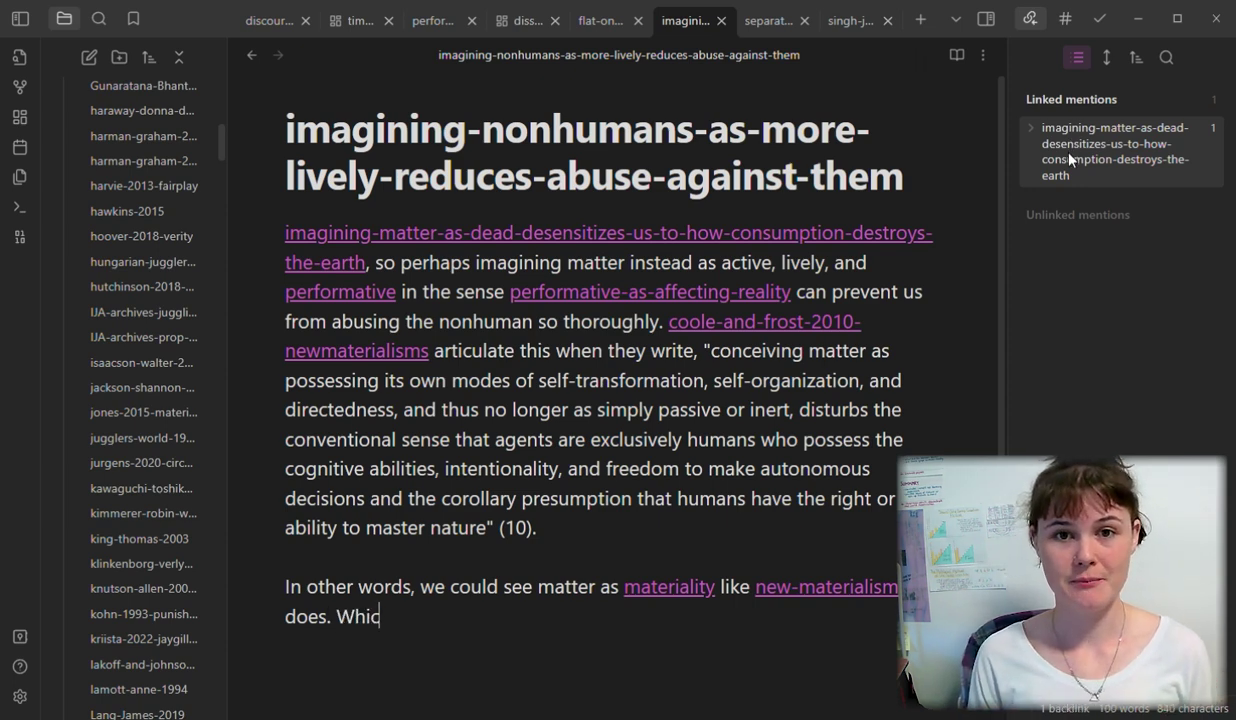
pyautogui.write('h might mean a change of language, since [[eng')
pyautogui.press('Return')
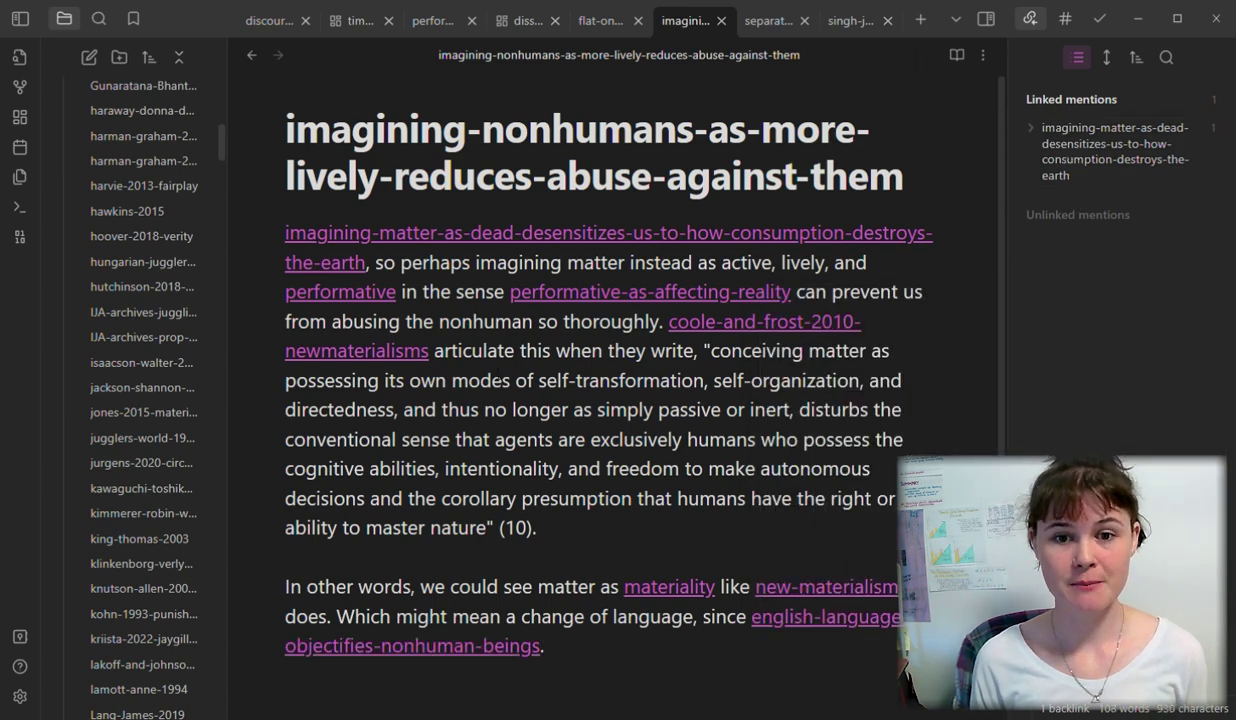
# Step: Return to coole-and-frost-2010-newmaterialisms and replace the "conceiving matter" quotation with a bulleted link to imagining-nonhumans-as-more-lively-reduces-abuse-against-them
pyautogui.click(254, 56)
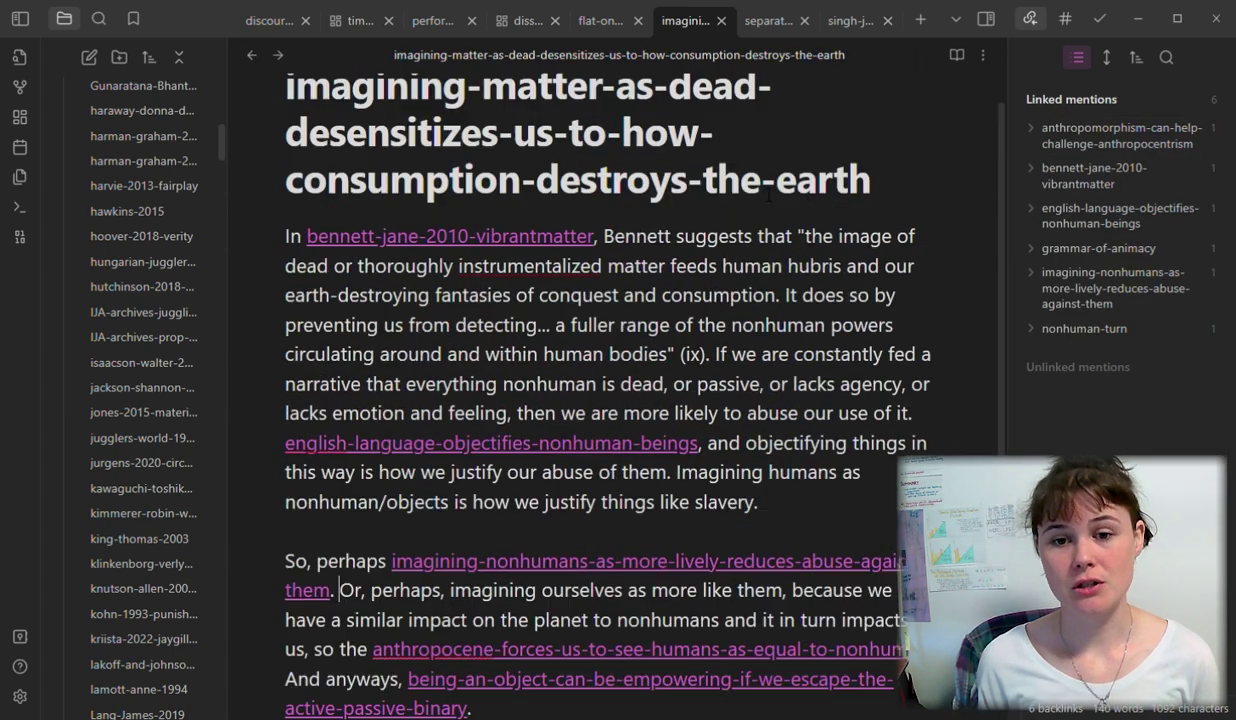
pyautogui.click(253, 56)
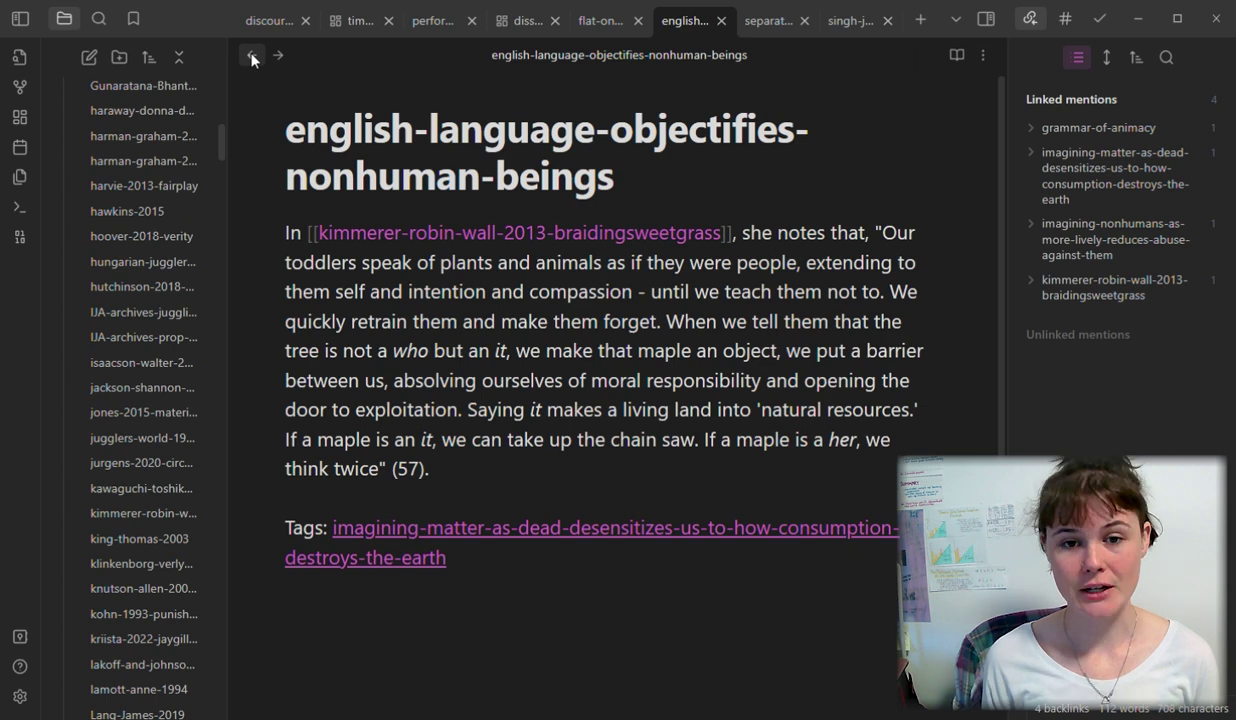
pyautogui.click(252, 58)
pyautogui.click(252, 58)
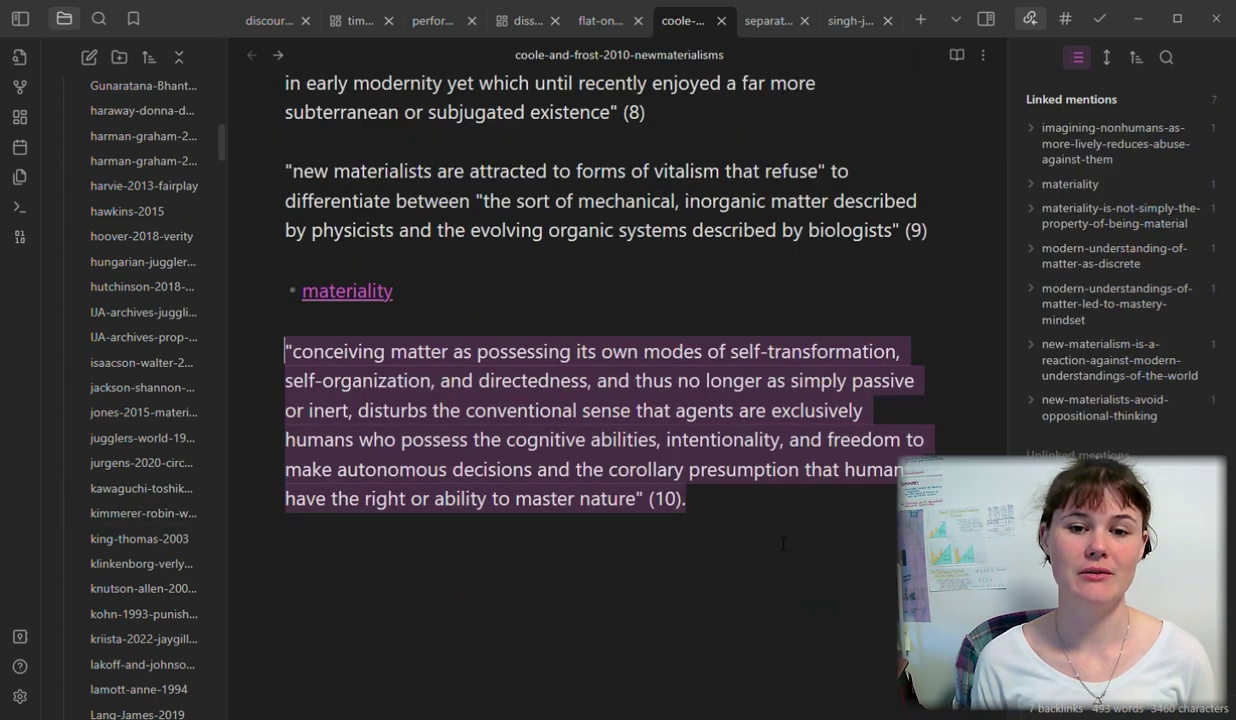
pyautogui.click(388, 320)
pyautogui.write('-')
pyautogui.write('[[imagining-nonhumans-as-more-lively-reduces-abuse-against-them]]')
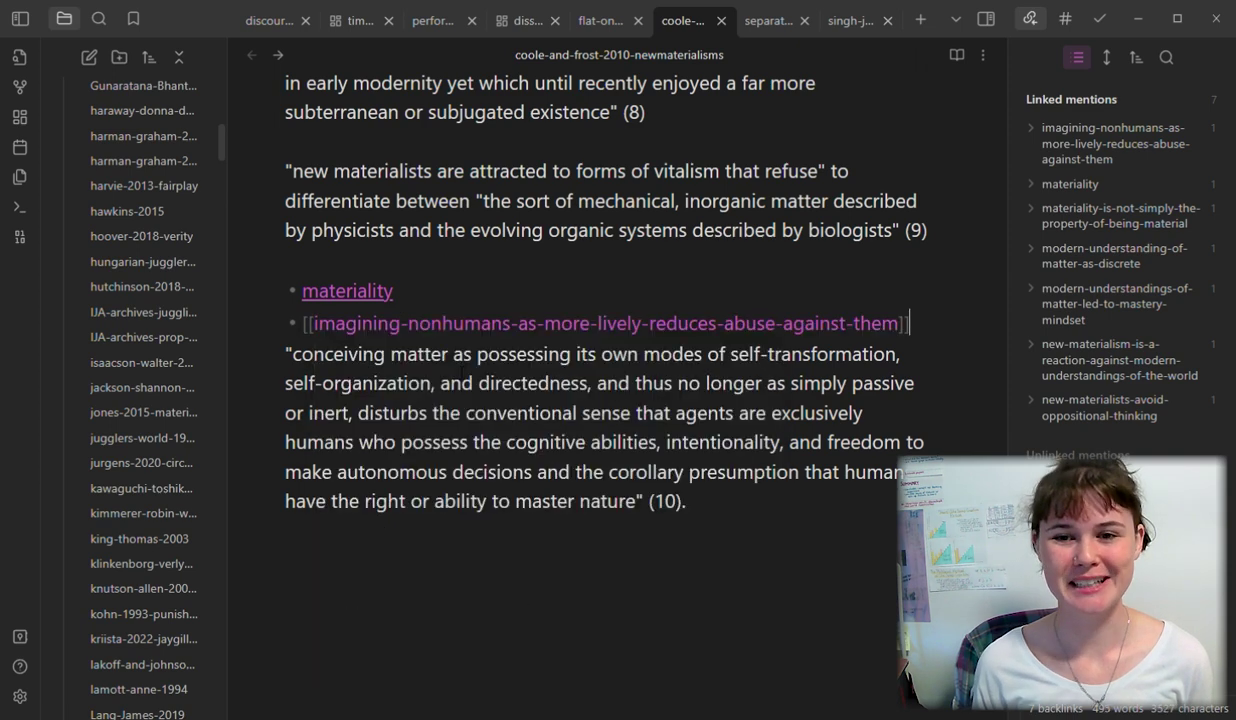
pyautogui.moveTo(710, 508); pyautogui.dragTo(266, 354)
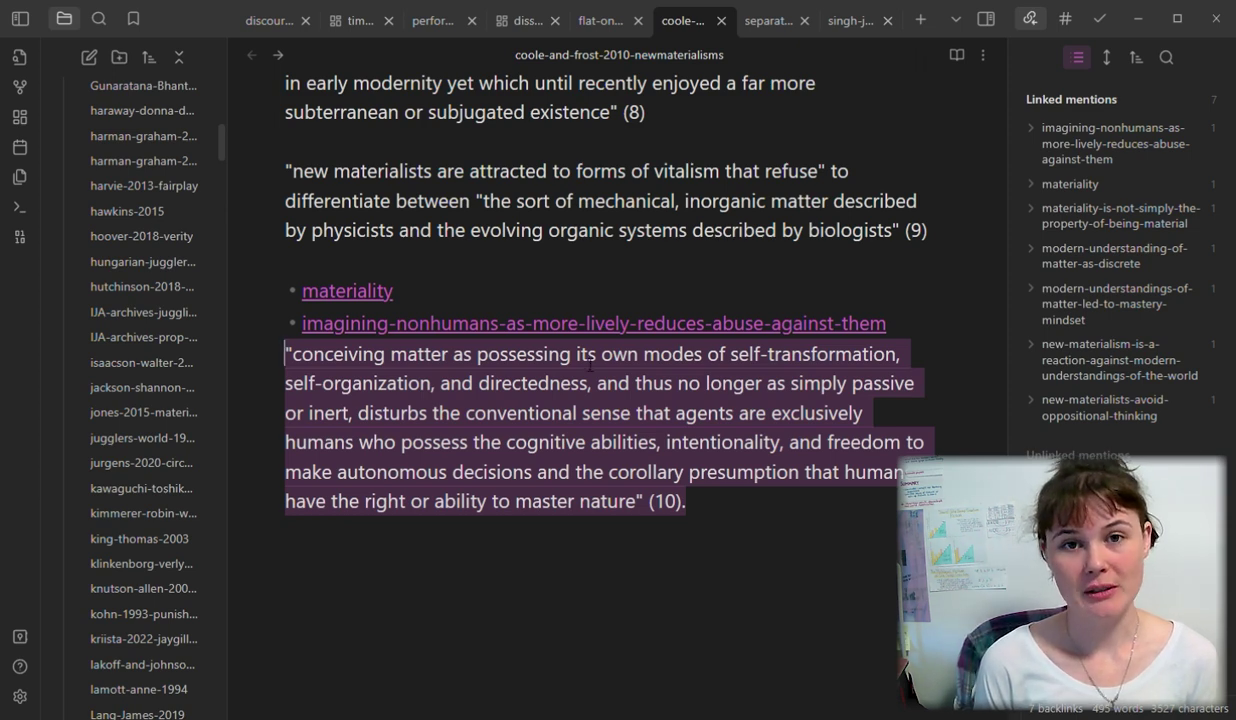
pyautogui.hotkey('ctrl', 'x')
# Step: In imagining-nonhumans-as-more-lively-reduces-abuse-against-them, follow the quotation with "- they specifically reference the" and a link to mastery-defines-the-modern-human
pyautogui.click(570, 323)
pyautogui.scroll(-2, 593, 350)
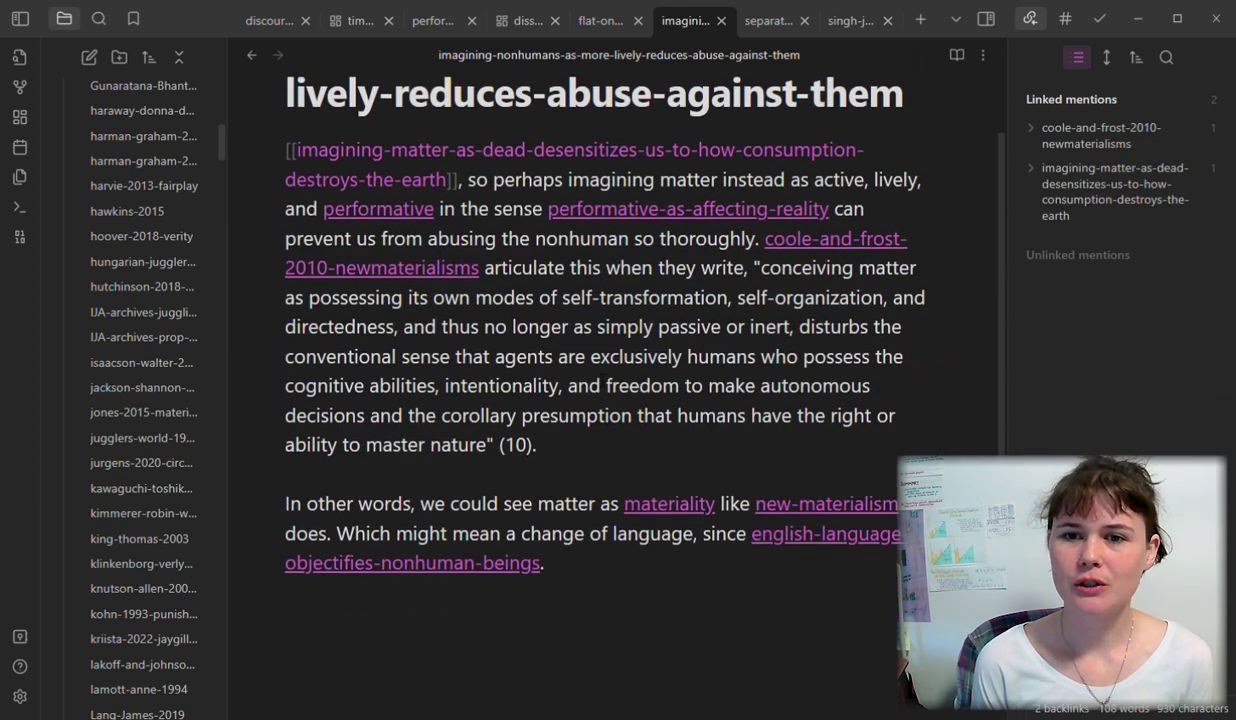
pyautogui.click(651, 602)
pyautogui.press('Return')
pyautogui.press('Return')
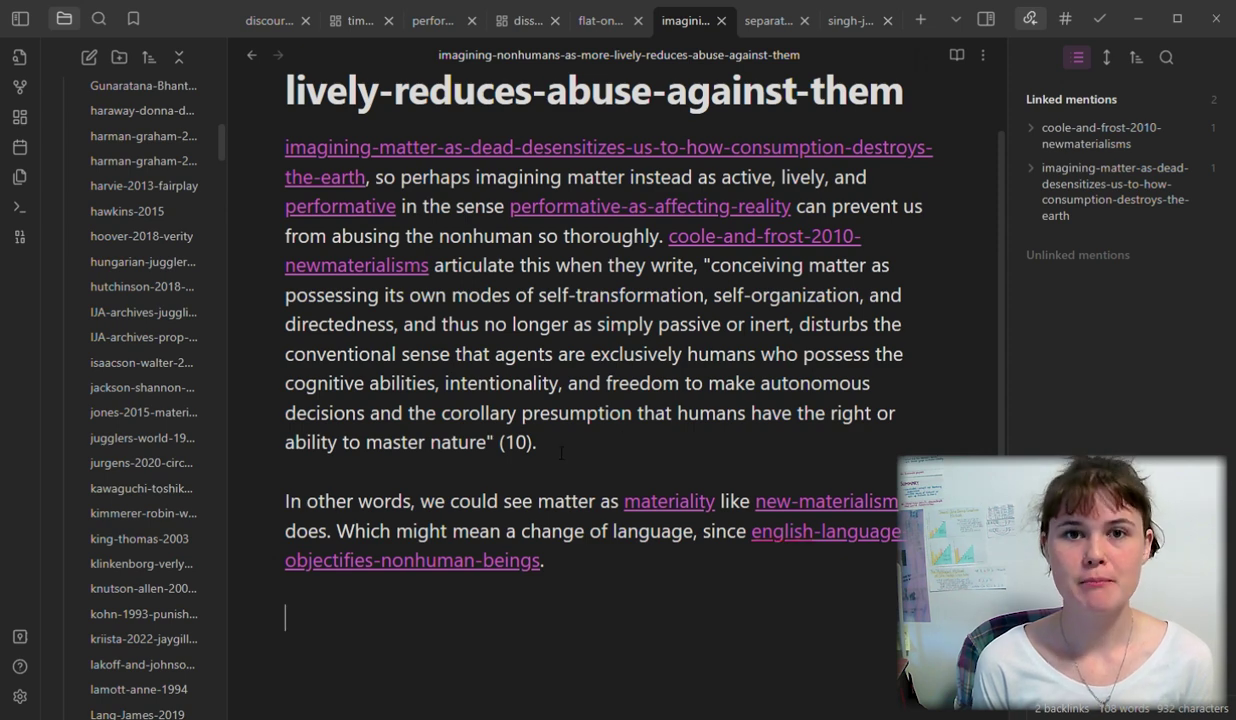
pyautogui.write('- ')
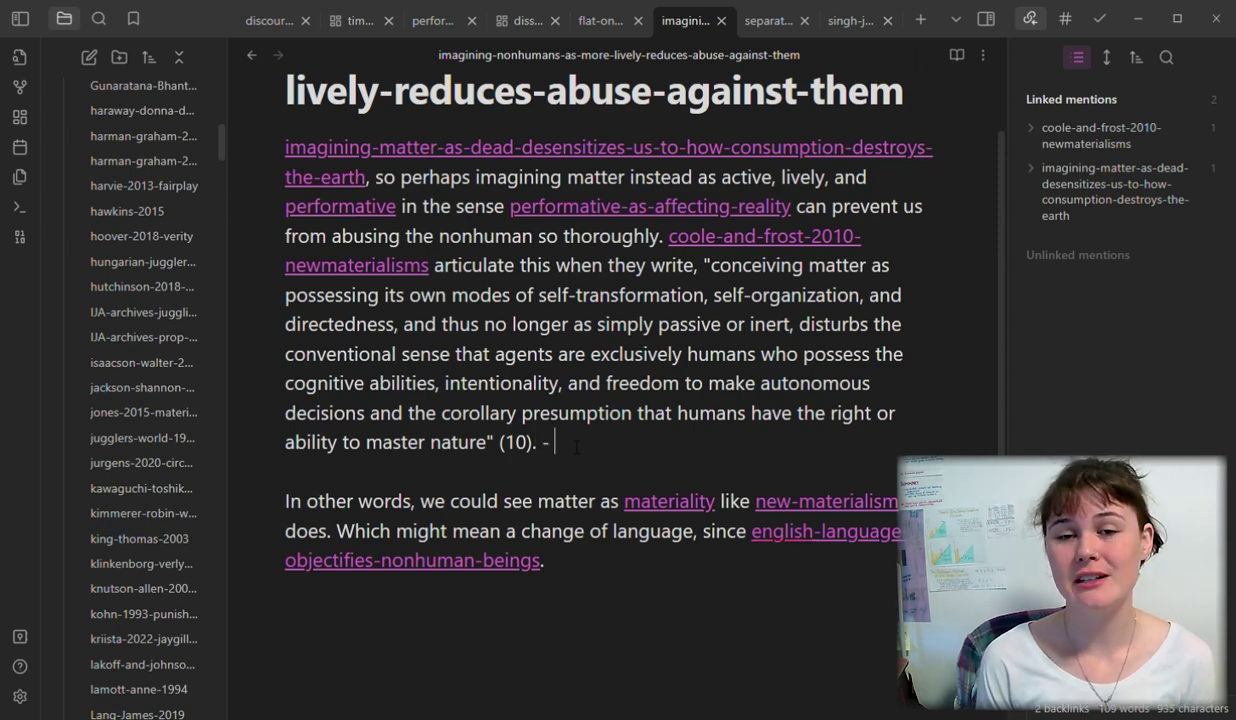
pyautogui.write('they specifically reference ')
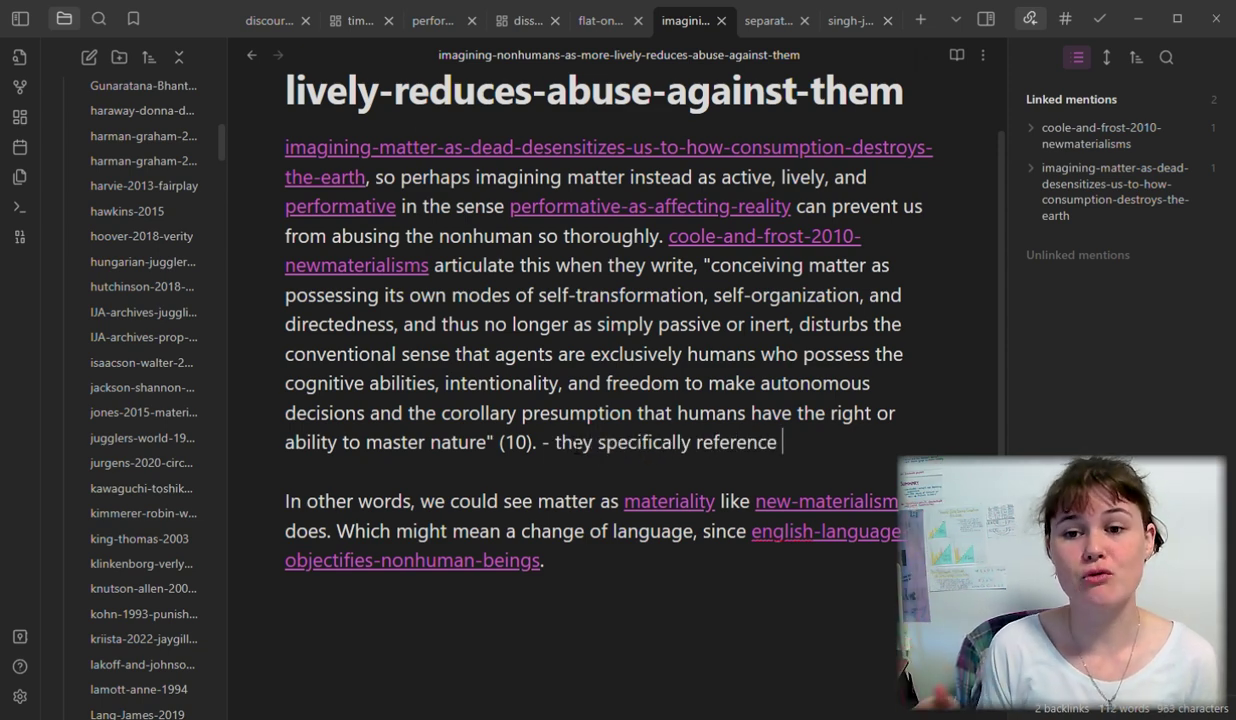
pyautogui.write('the [[mastery')
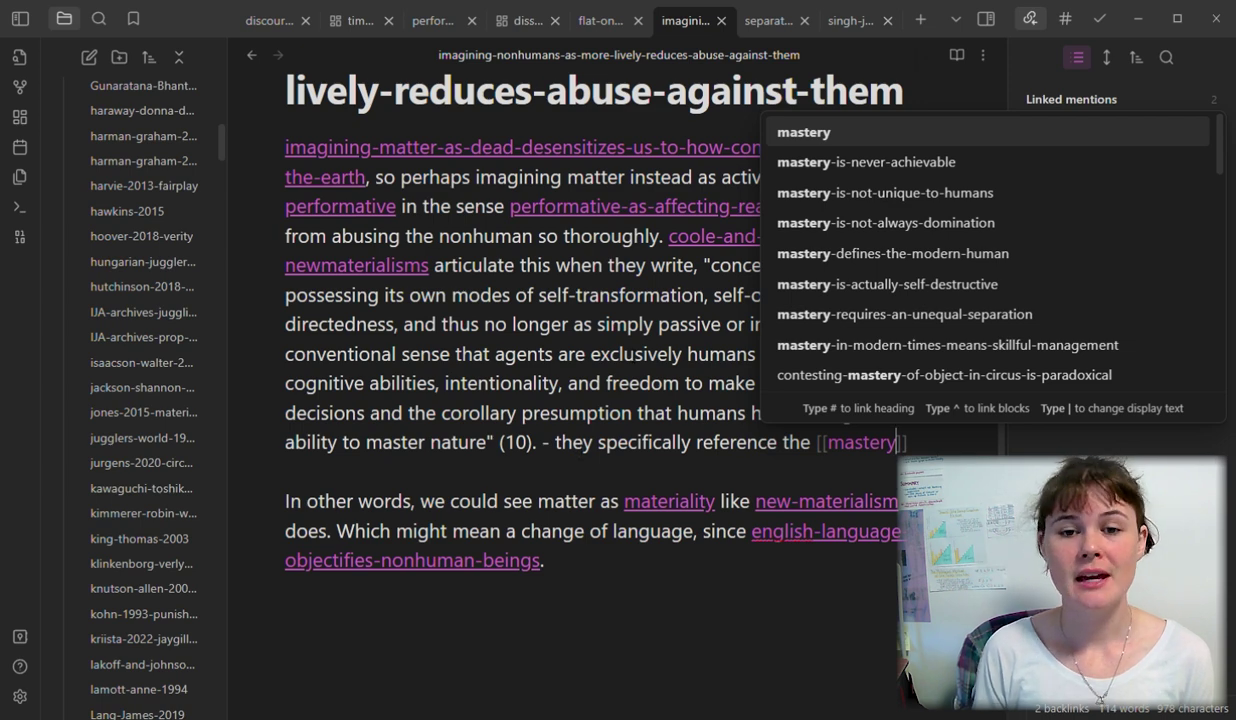
pyautogui.click(963, 257)
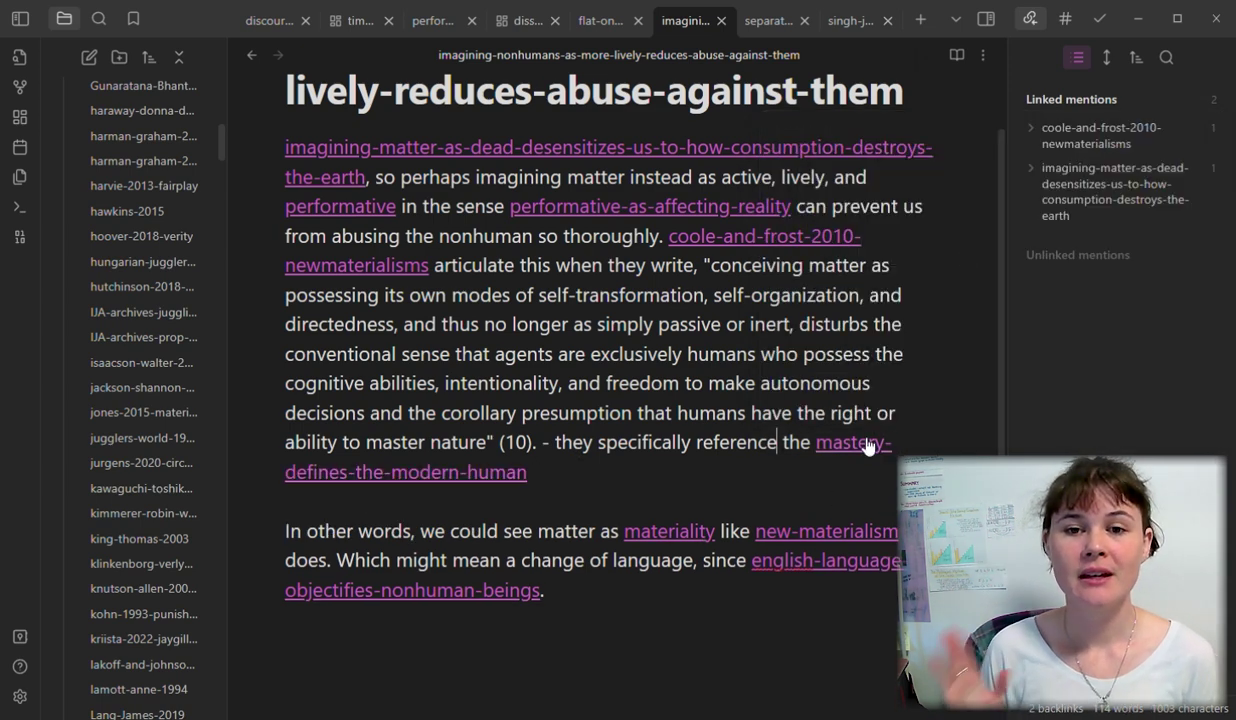
# Step: Open mastery-defines-the-modern-human and add front matter above its text with the alias mastery-of-the-modern-human
pyautogui.click(869, 441)
pyautogui.click(474, 203)
pyautogui.press('Return')
pyautogui.press('Return')
pyautogui.press('Up')
pyautogui.press('Up')
pyautogui.write('---')
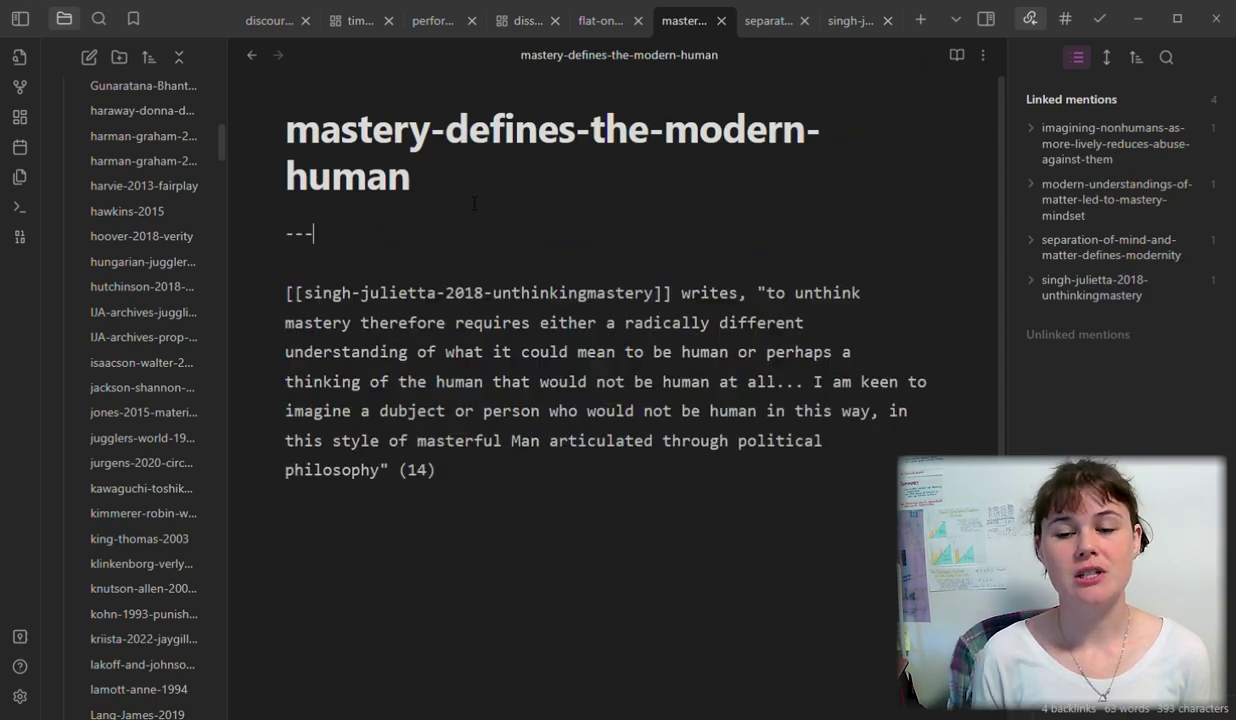
pyautogui.press('Return')
pyautogui.write('alias: ')
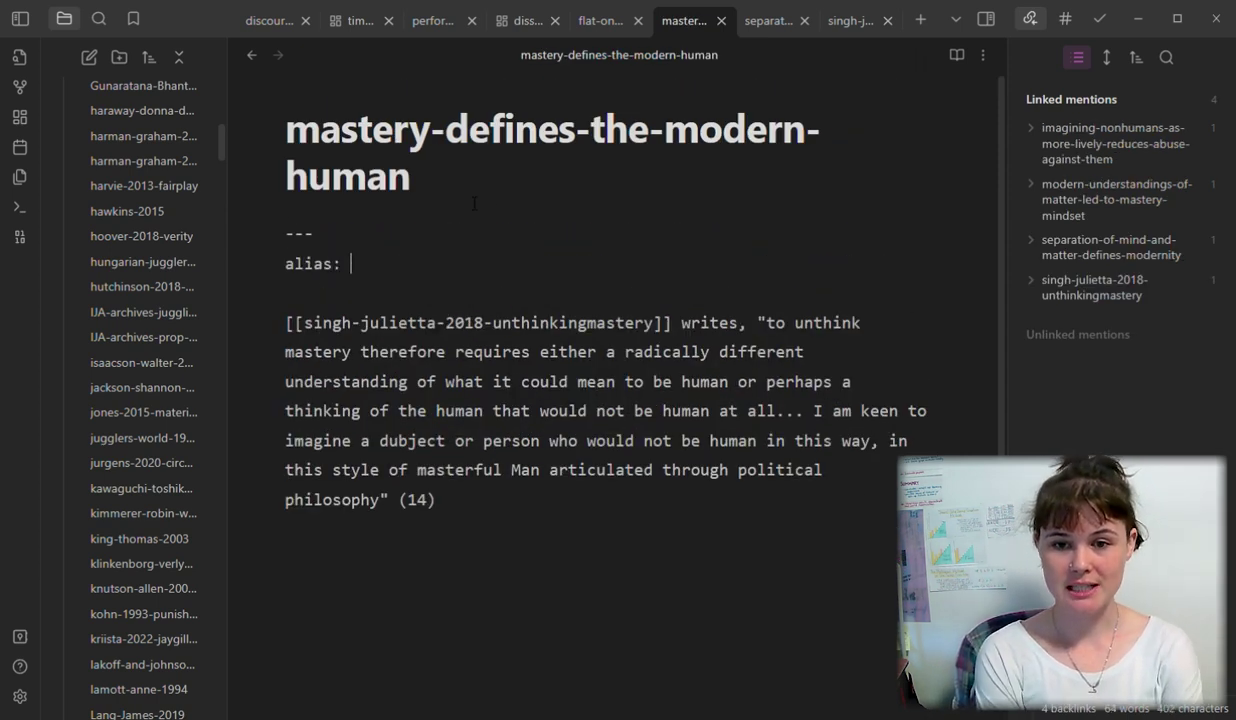
pyautogui.write('mastery-of-the-modern-human')
pyautogui.press('Return')
pyautogui.write('---')
# Step: Back in the nonhumans note, replace the mastery-defines-the-modern-human link with its alias mastery-of-the-modern-human and end the sentence with a period
pyautogui.hotkey('ctrl', 'alt', 'Left')
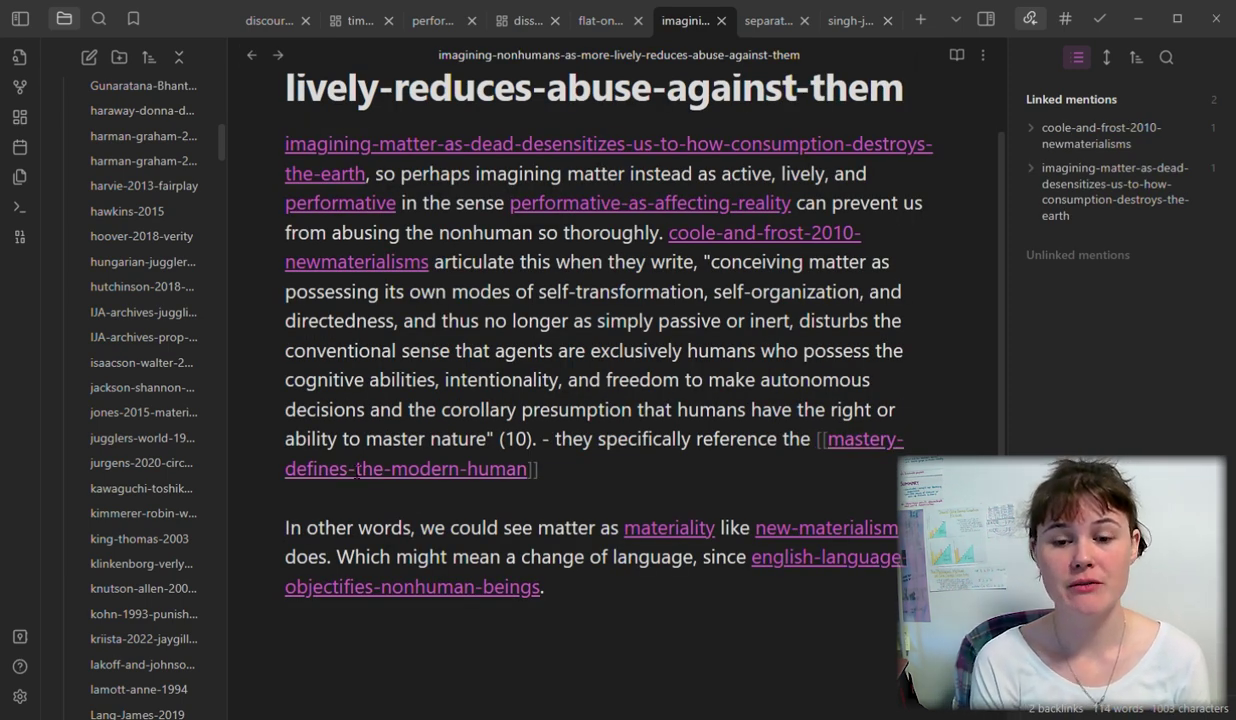
pyautogui.hotkey('shift', 'Home')
pyautogui.press('BackSpace')
pyautogui.click(826, 184)
pyautogui.write('.')
# Step: Replace the comma after the opening link with "and allows us to exert [[mastery]] over it."
pyautogui.scroll(2, 551, 474)
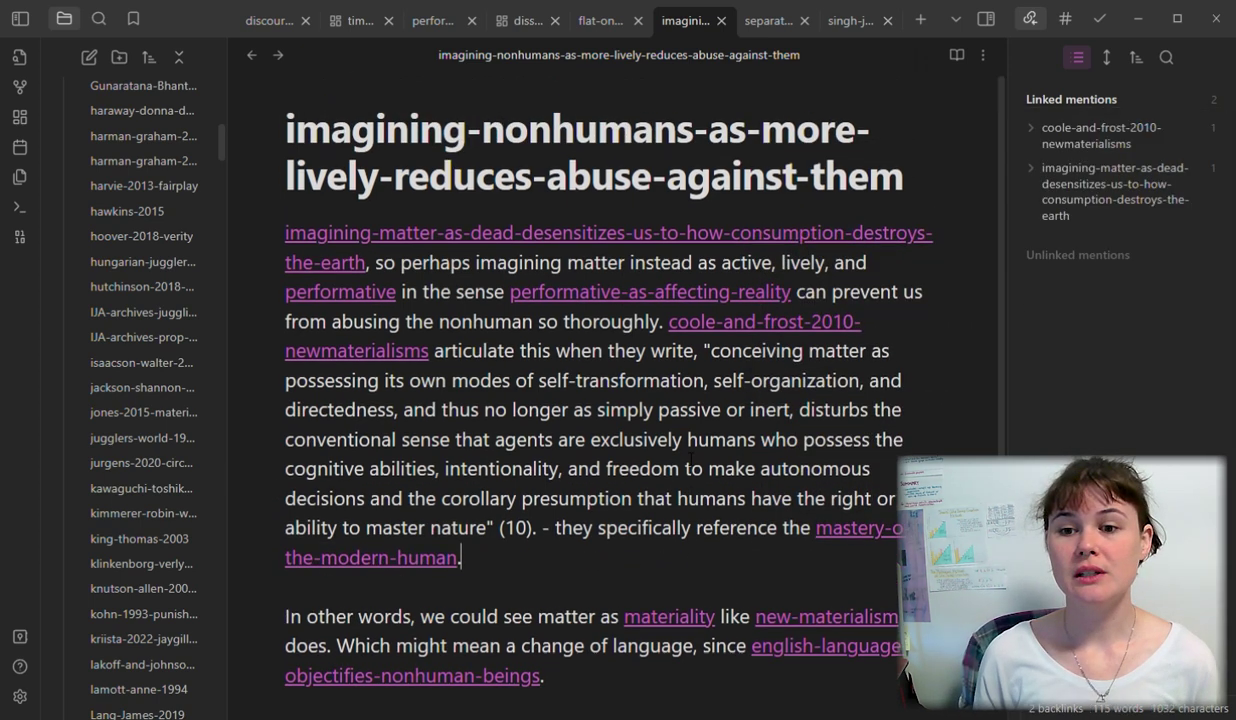
pyautogui.click(374, 262)
pyautogui.press('BackSpace')
pyautogui.write('and allows us to e')
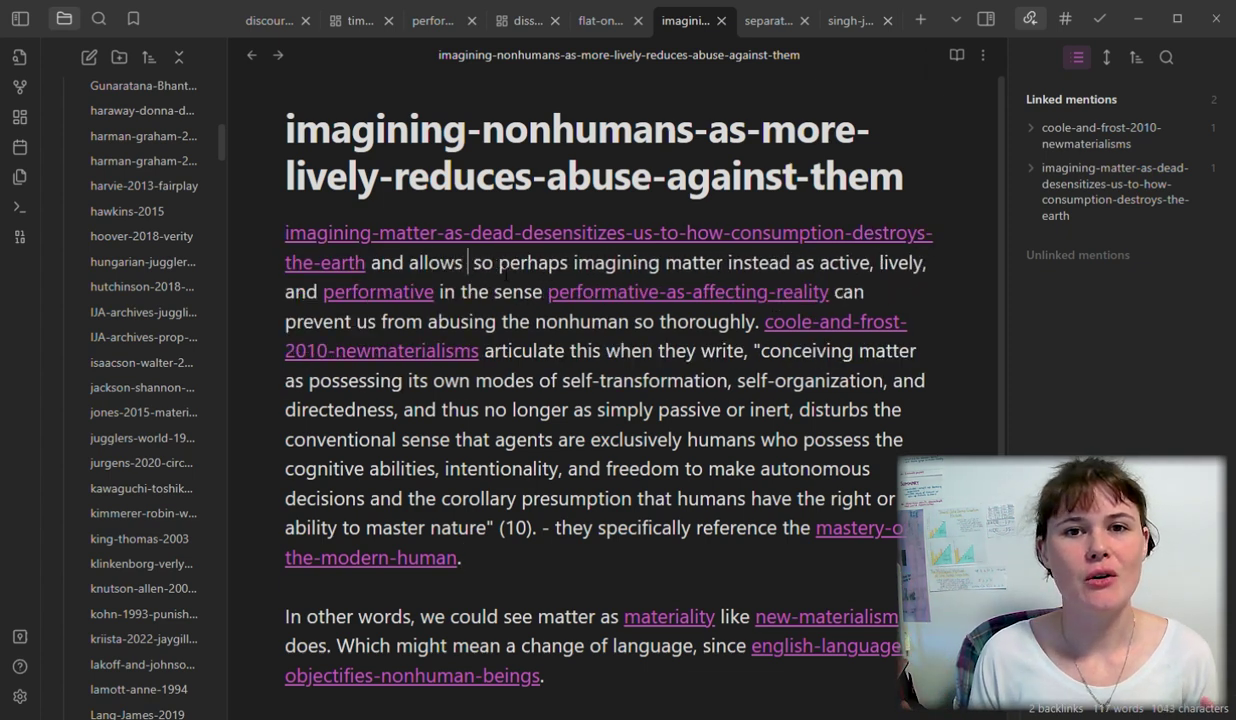
pyautogui.write('xert [[mastery]] over ')
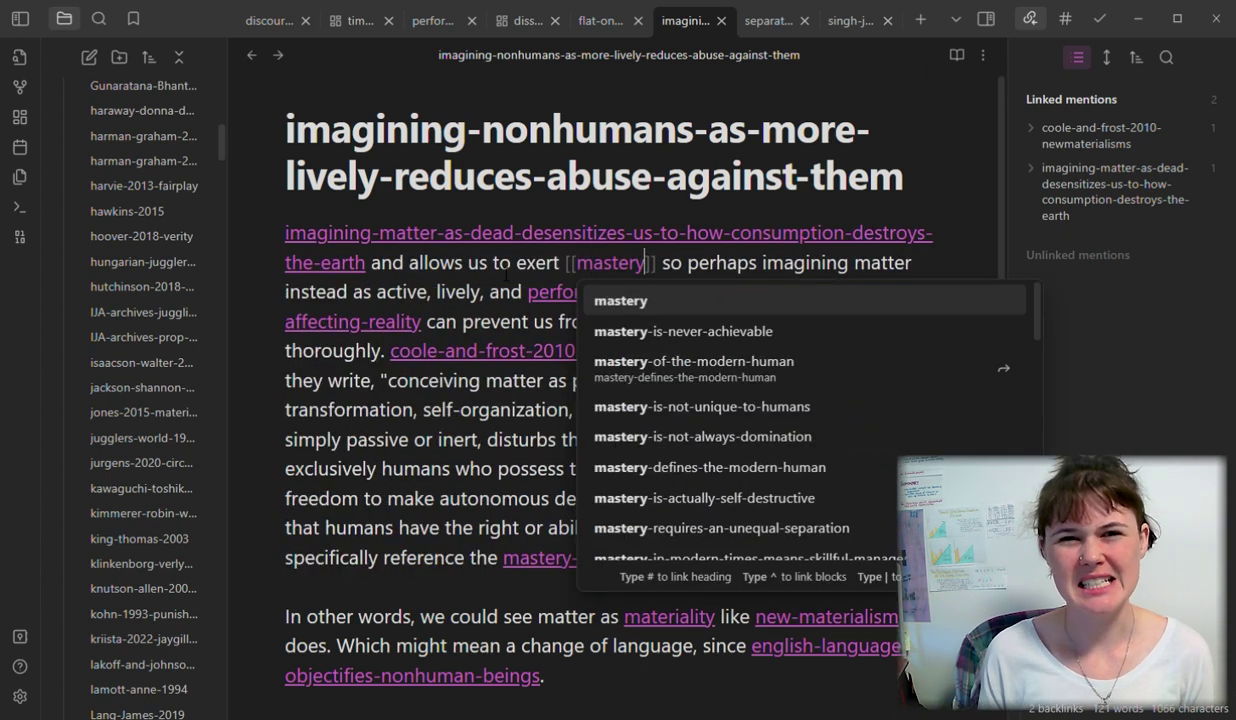
pyautogui.write('it.')
# Step: Extend "allows" to "allows/drives" in the opening sentence and capitalize "So" at the start of the following sentence
pyautogui.click(448, 262)
pyautogui.write('/dri')
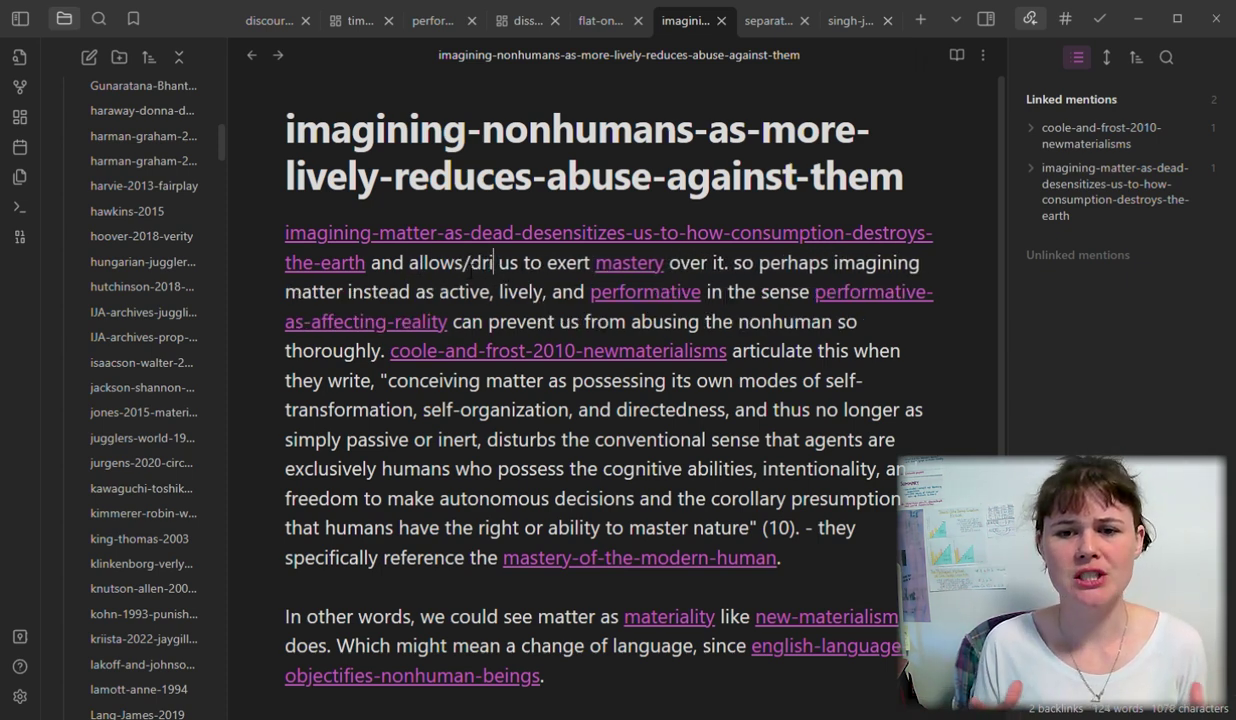
pyautogui.write('ves')
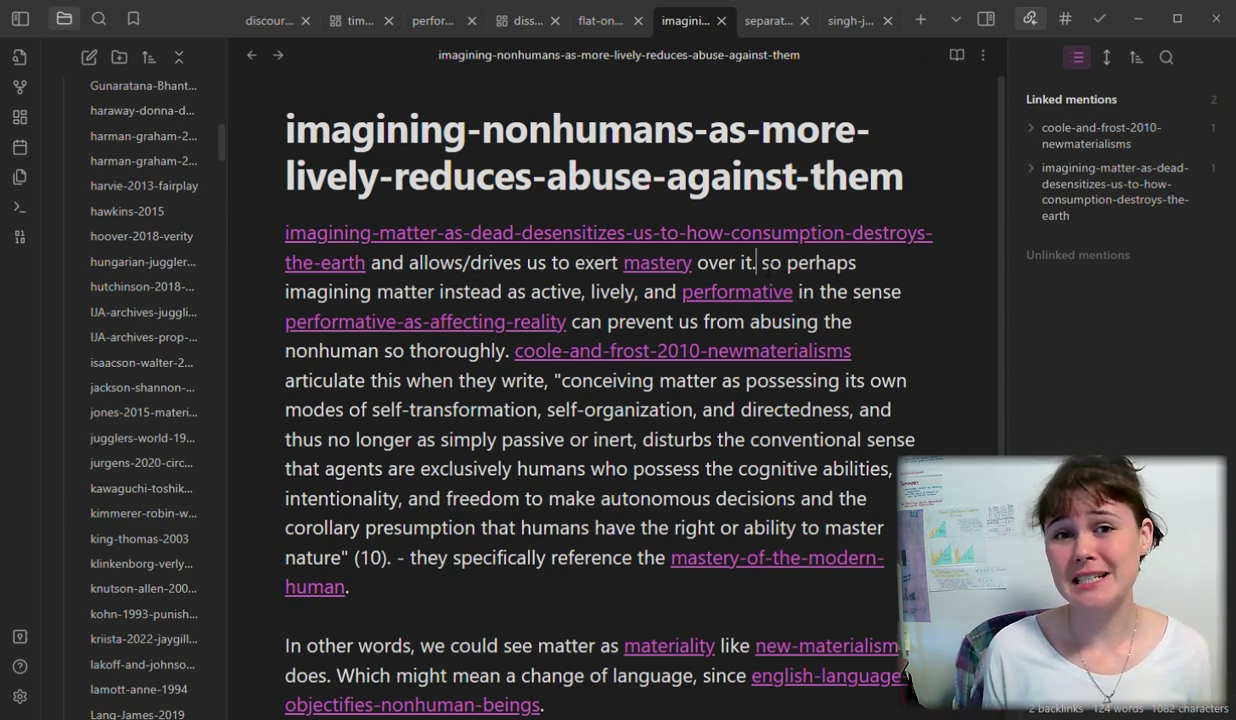
pyautogui.press('BackSpace')
pyautogui.write('S')
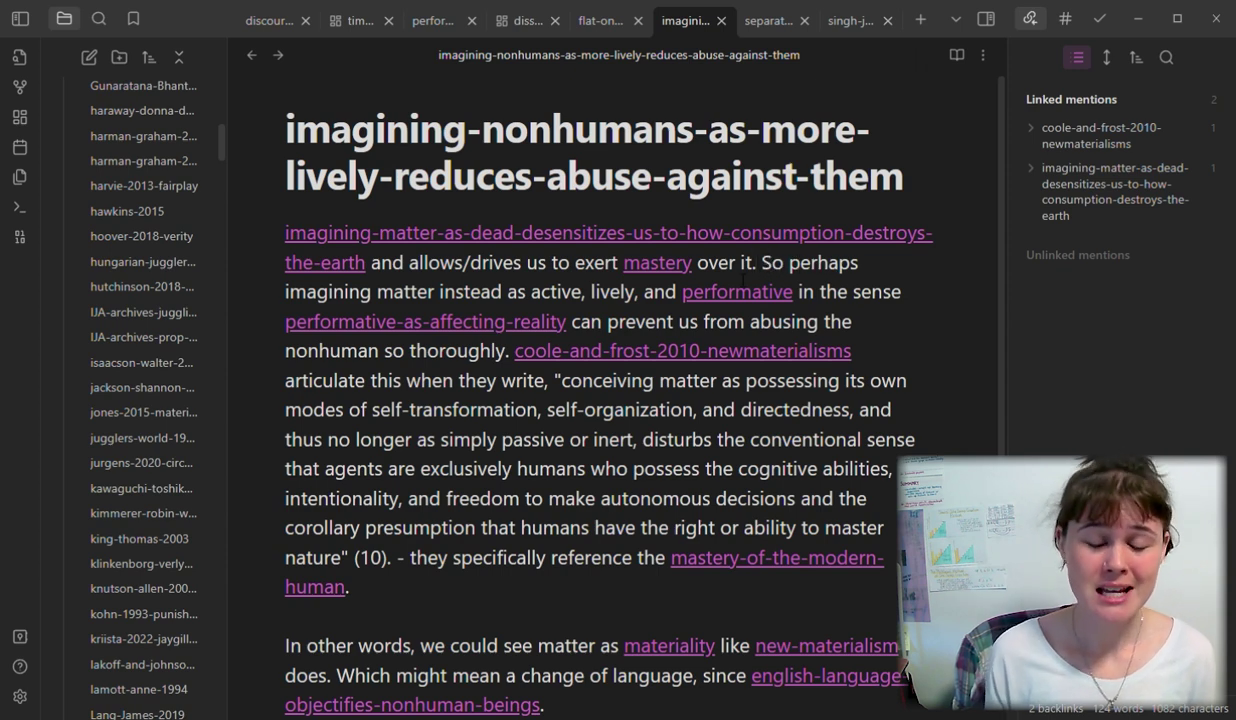
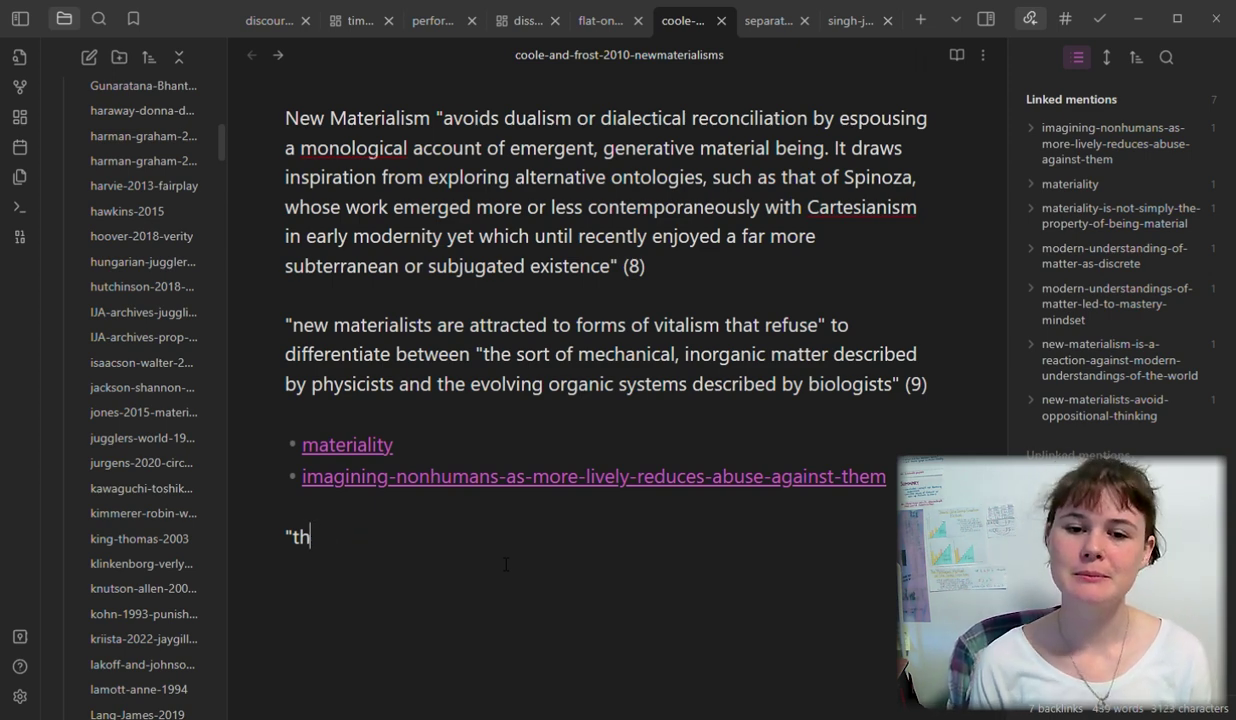
# Step: Start a new quotation below the links in coole-and-frost-2010-newmaterialisms with "in this monolithic but multiply tiered ontology"
pyautogui.press('BackSpace')
pyautogui.press('BackSpace')
pyautogui.write('in this mono')
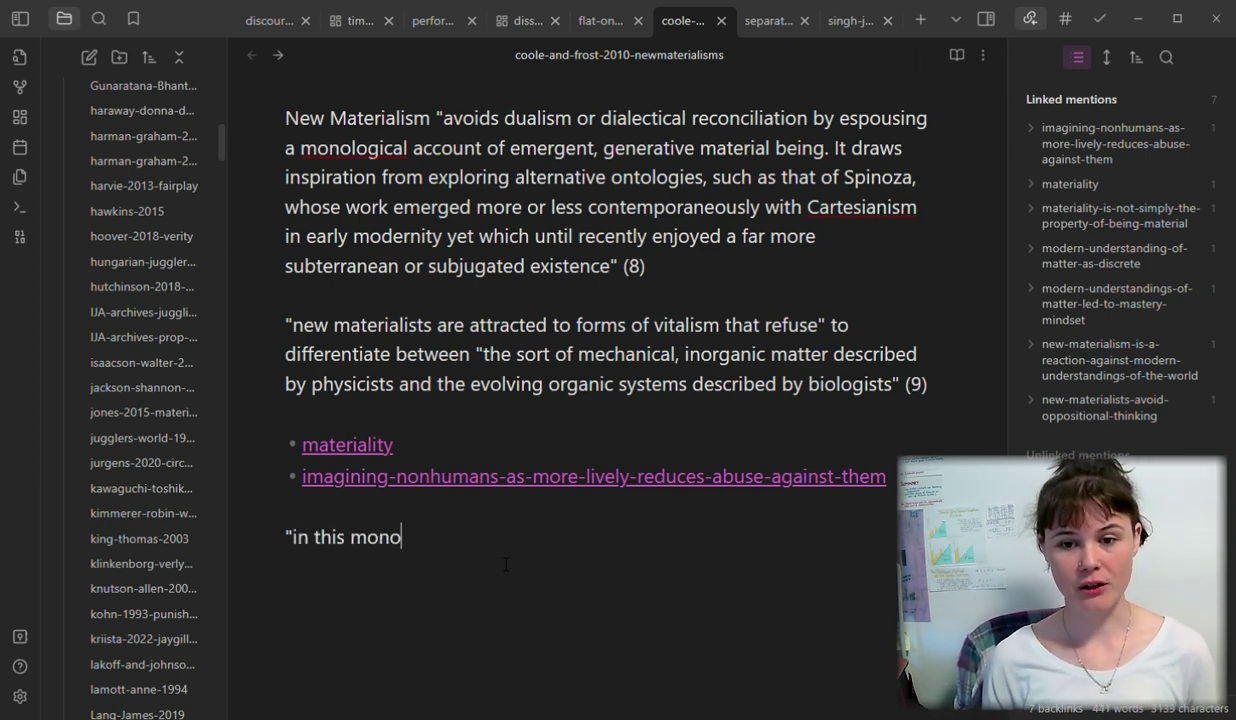
pyautogui.write('lithic but multi')
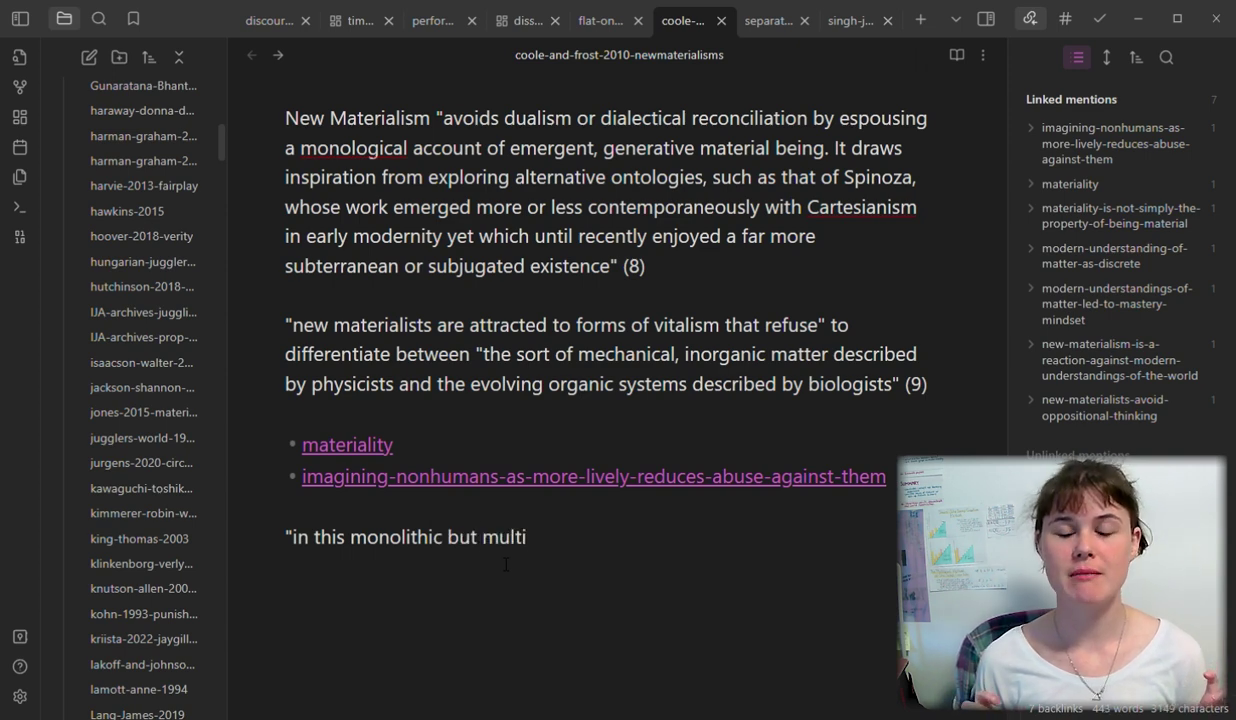
pyautogui.write('ply tiered')
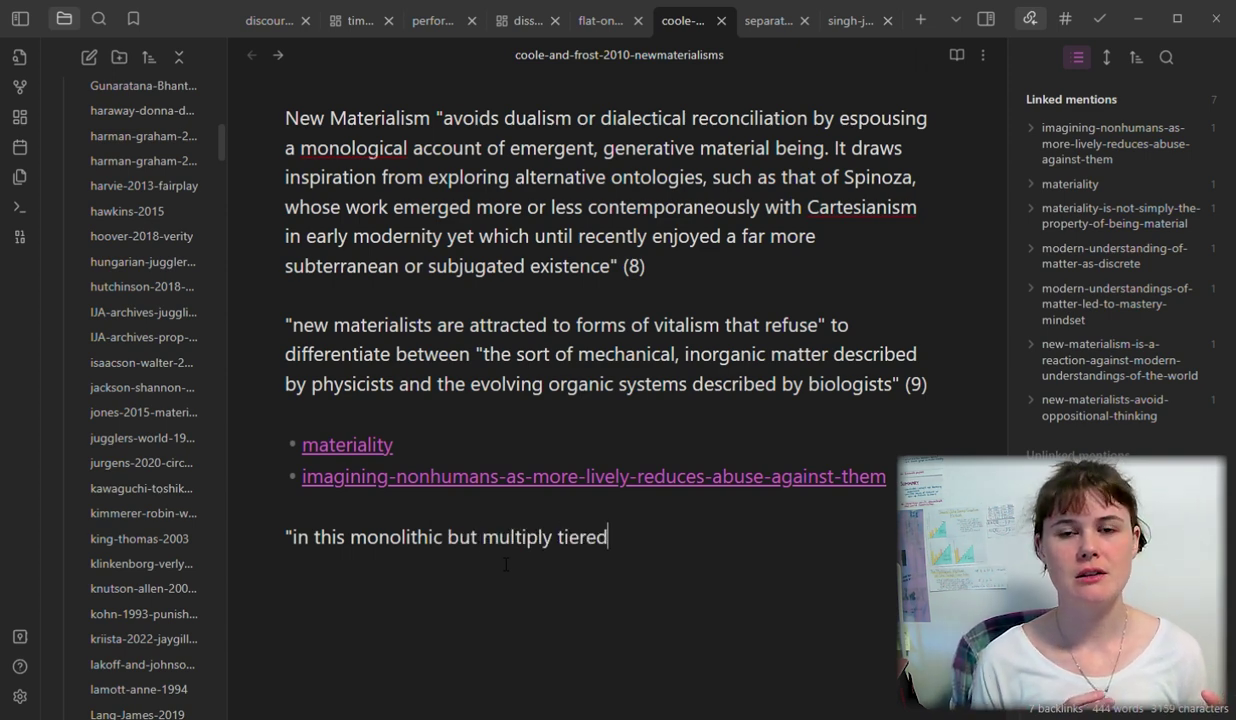
pyautogui.write(' ontology')
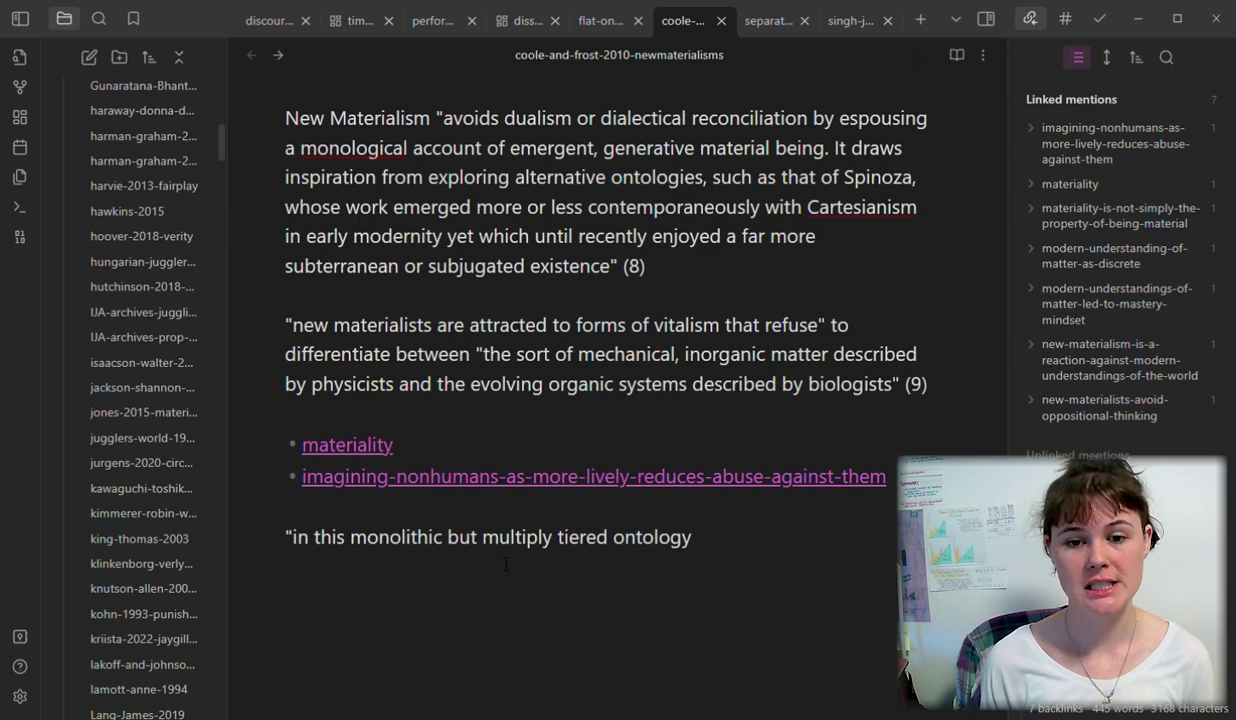
# Step: Close the opened quotation and continue the sentence with "that is presented by [[new-materialism]],"
pyautogui.write('" that is presented by [[new-materialism')
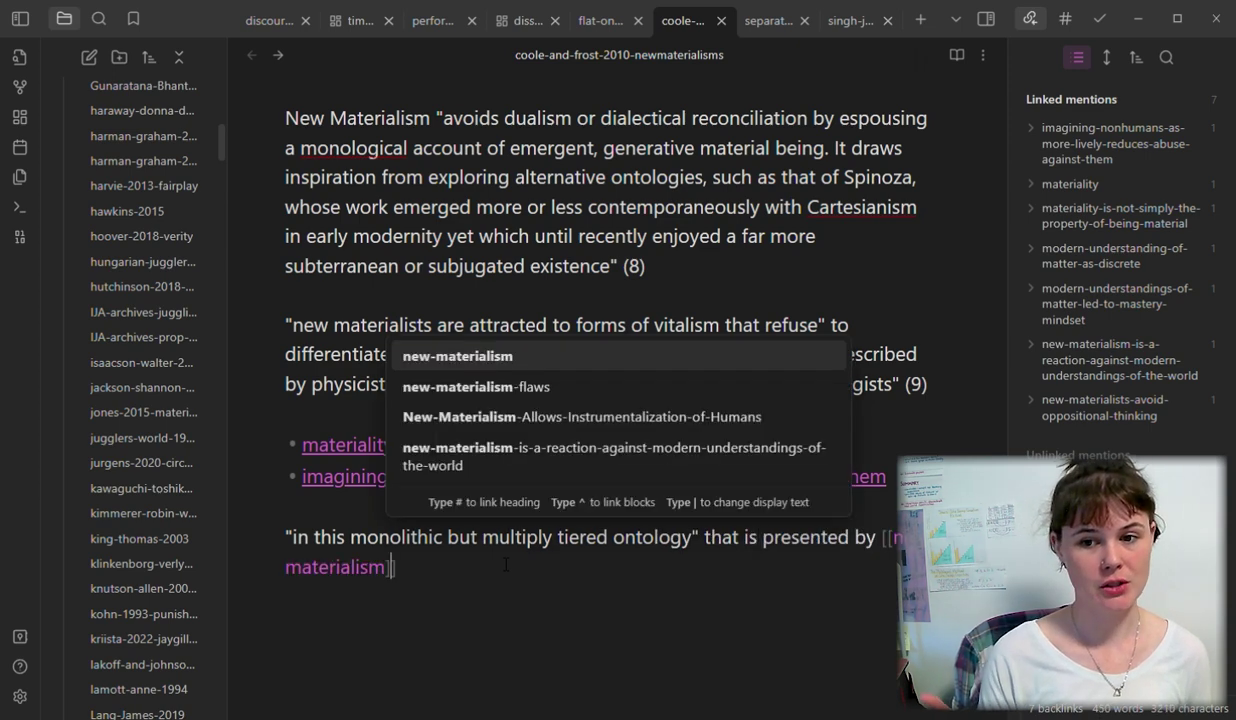
pyautogui.press('Return')
pyautogui.write(', ')
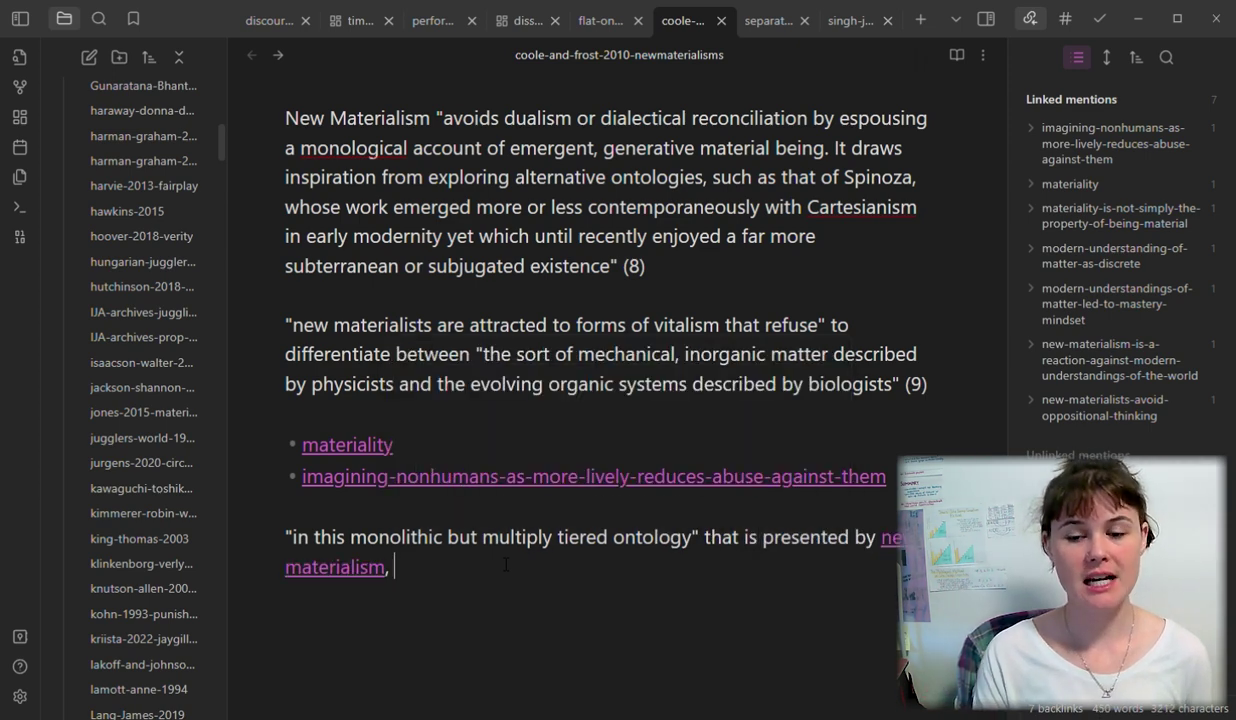
# Step: Finish the sentence with "there is no definitive break between sentient and nonsentient entities or between material and spiritual phenomena" (10)
pyautogui.write('"there is n')
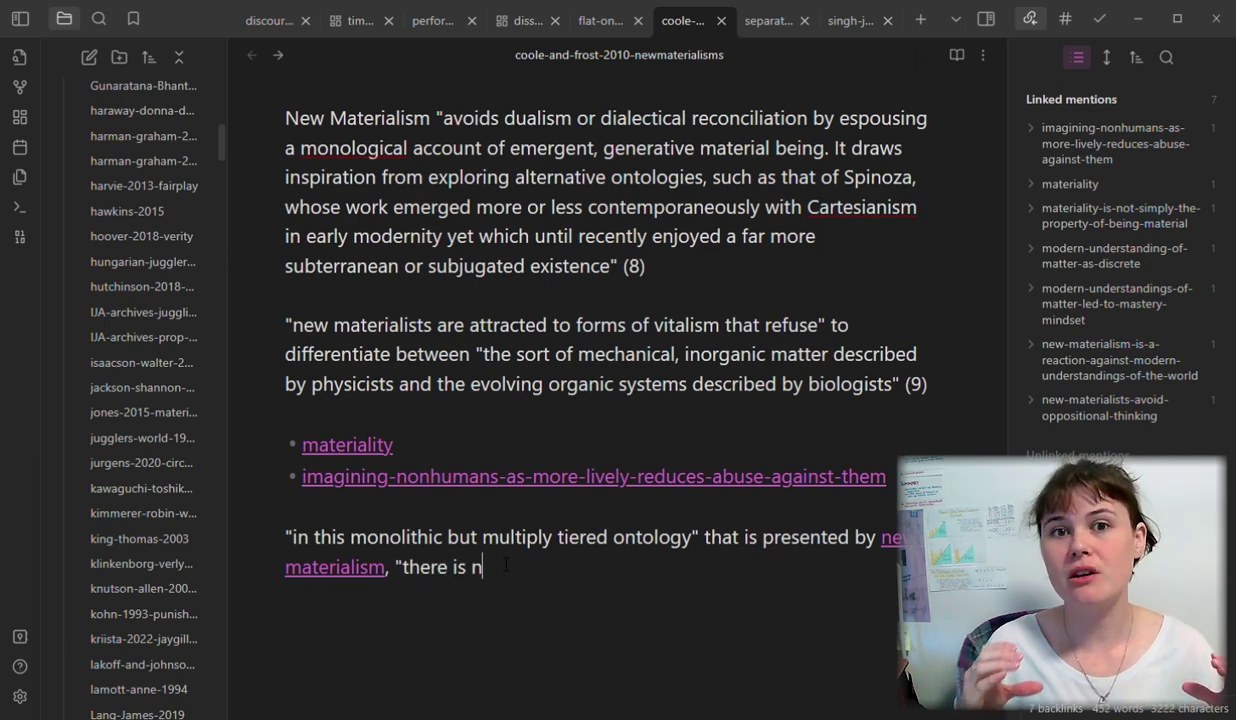
pyautogui.write('o definitive bre')
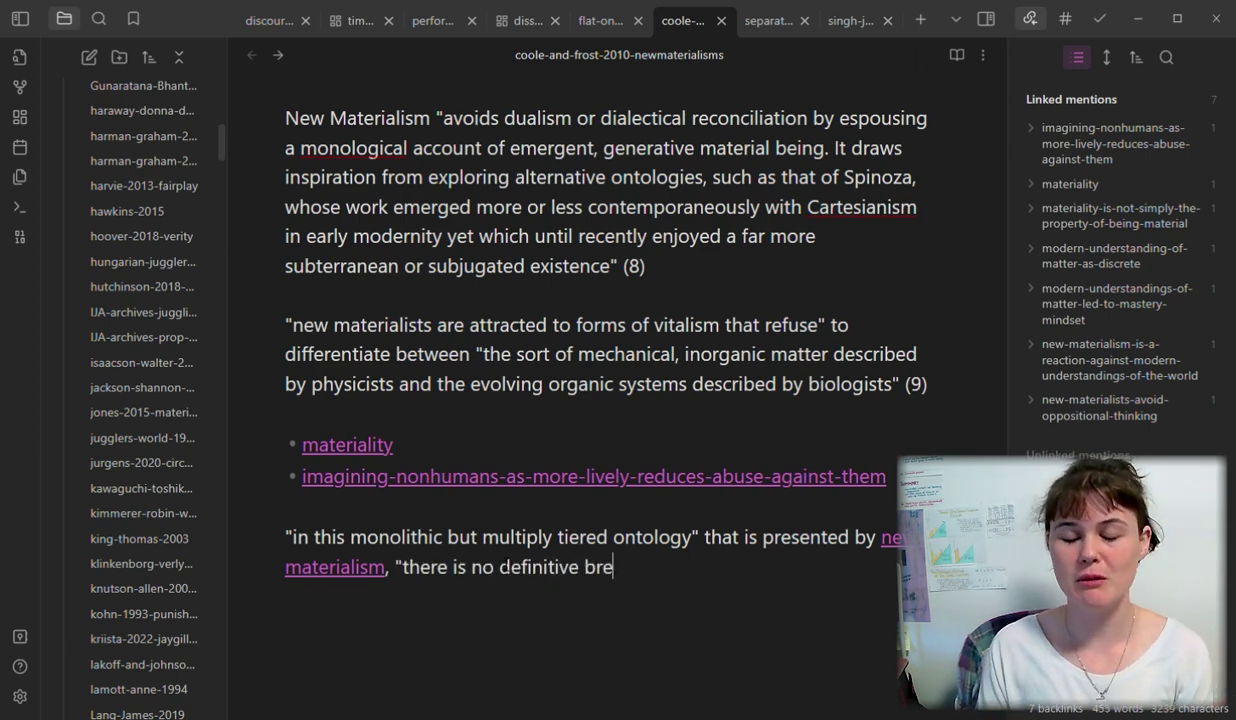
pyautogui.write('ak between sentient and ')
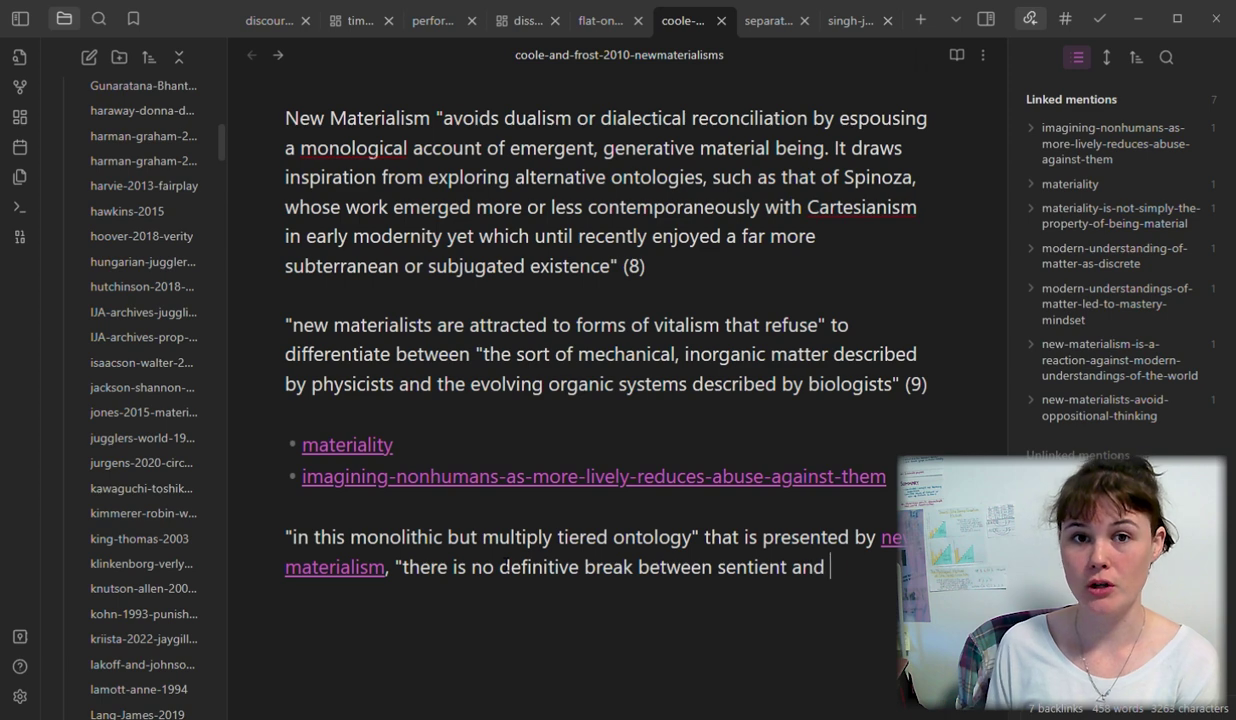
pyautogui.write('nonsentient entities o')
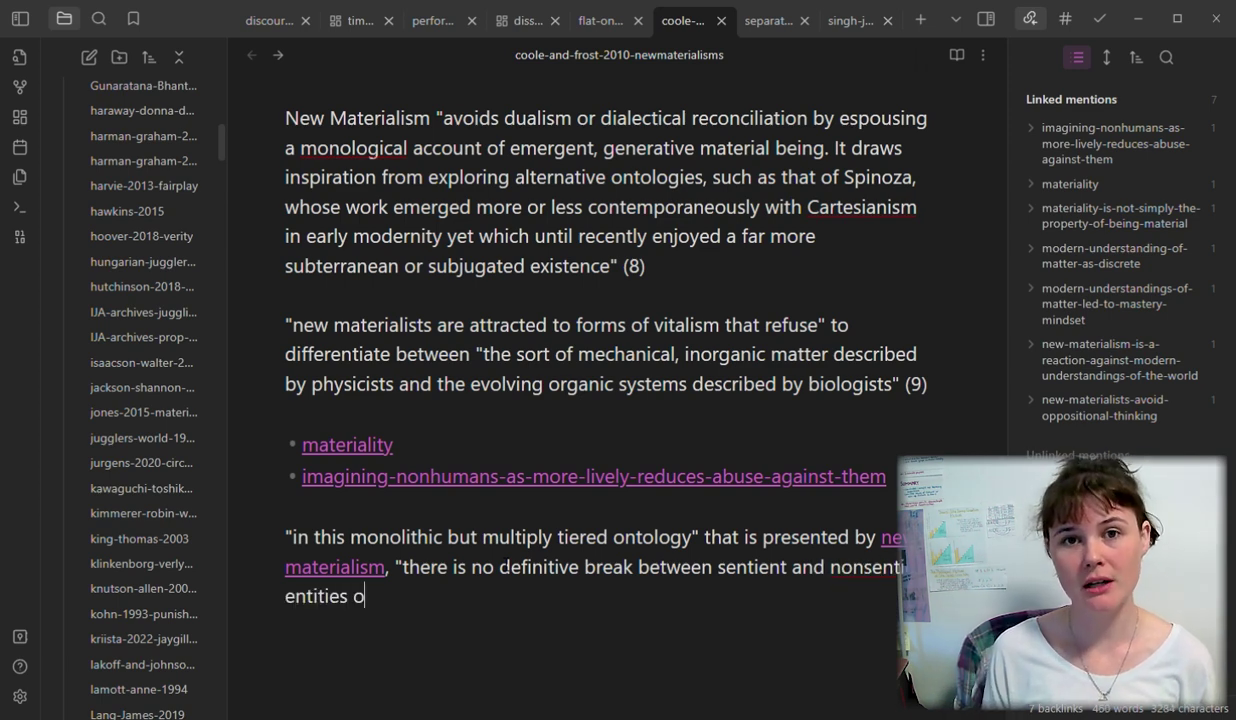
pyautogui.write('r between material and spiritual phenomen')
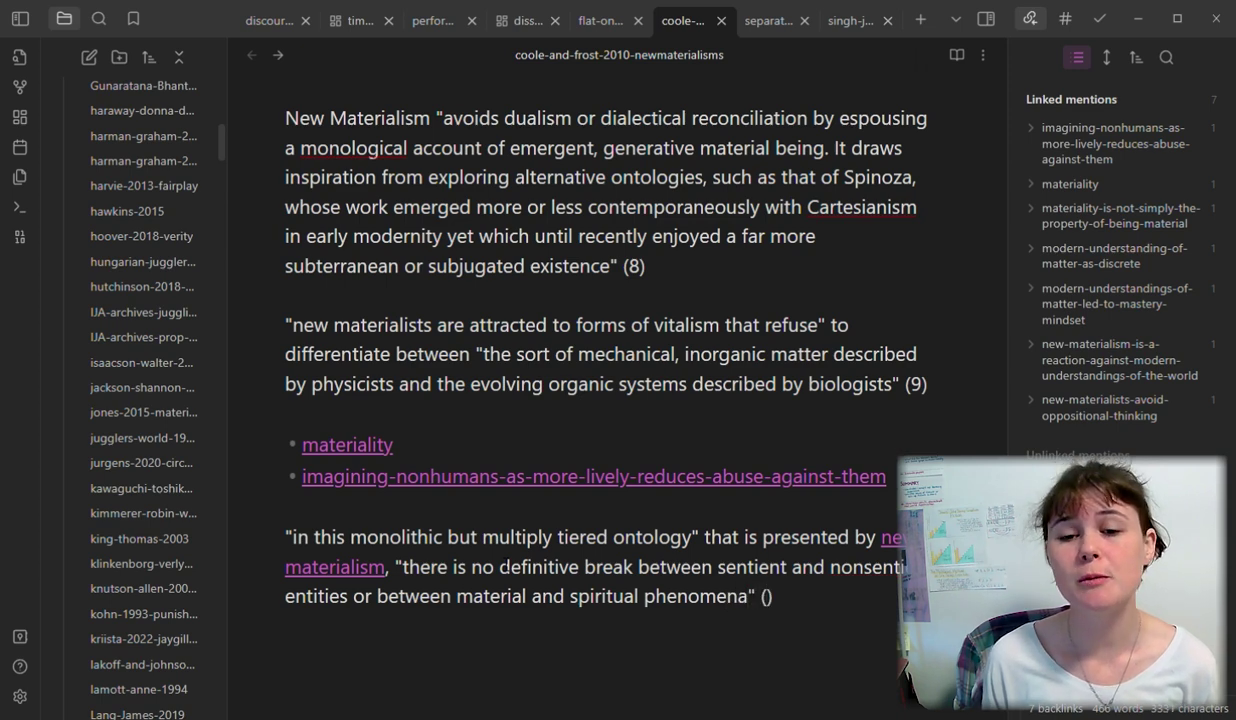
pyautogui.write('a" (10)')
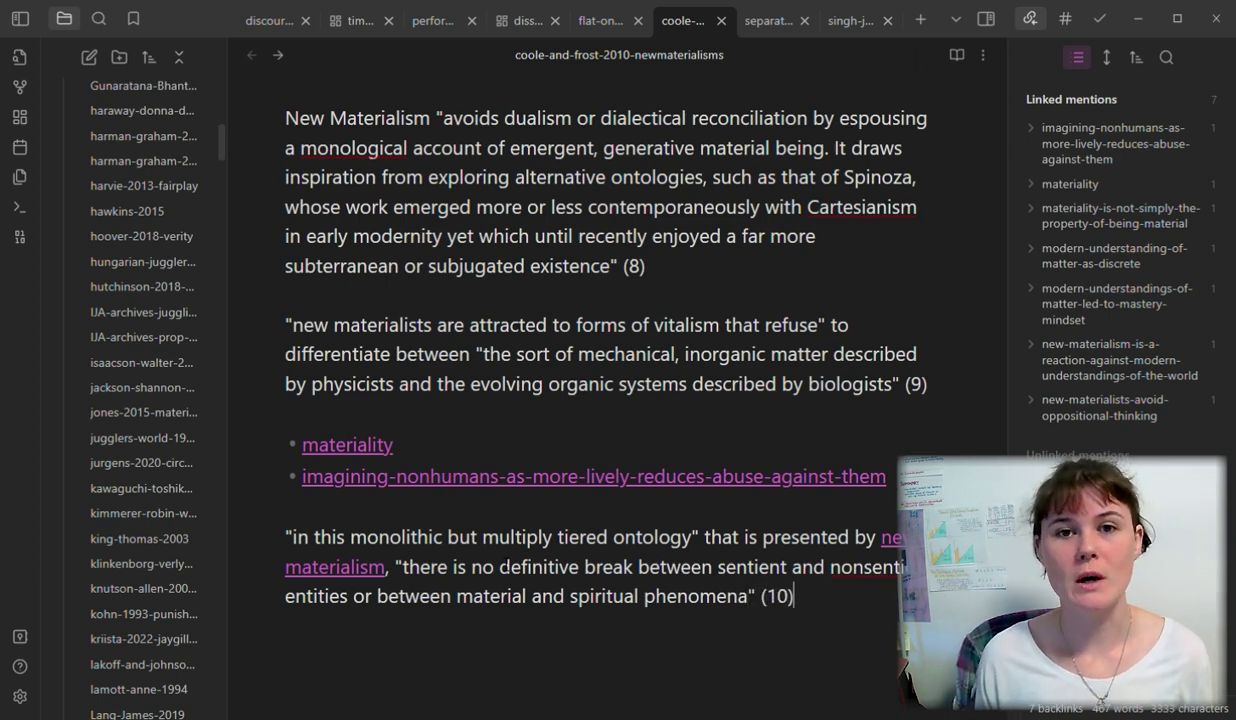
# Step: Add the new materialist quotation "one can discern in such material productivity a posthumanist sense of material agency and a limitation of humans' agentic efficacy" (14)
pyautogui.press('Return')
pyautogui.press('Return')
pyautogui.write('In new materialist visions of the world, "one can discern')
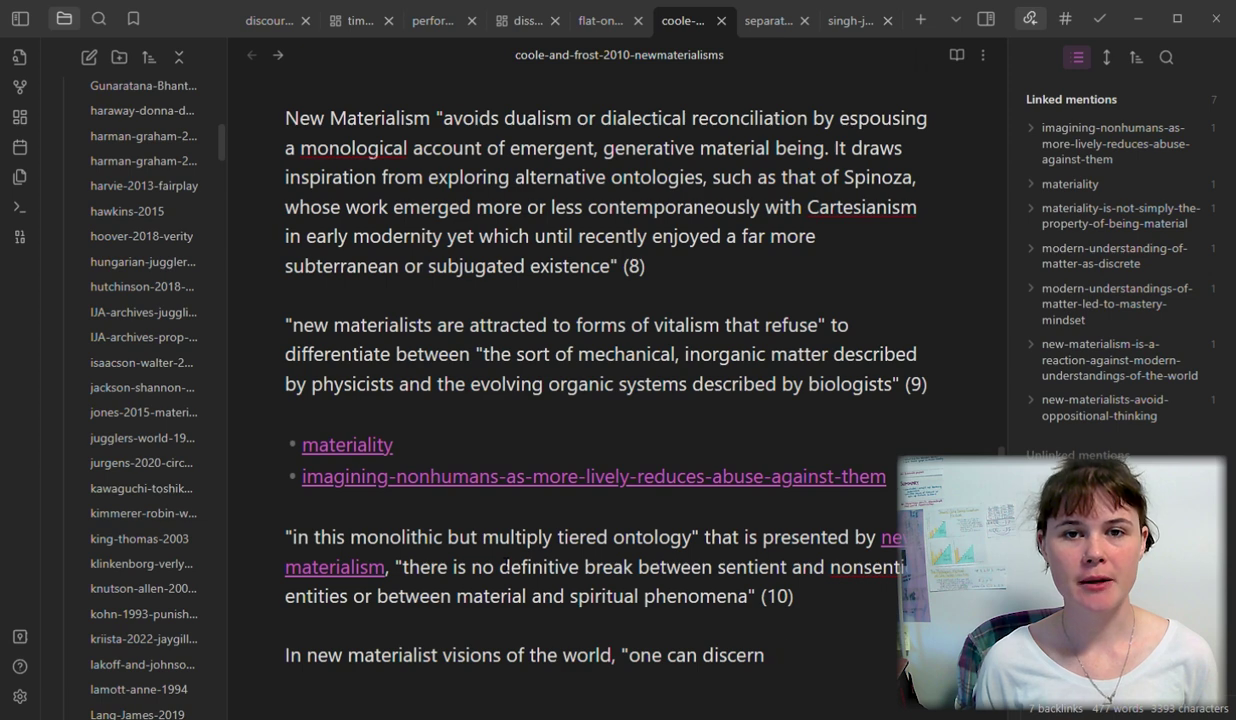
pyautogui.write(' in such material productivity a posthumanist sense of material')
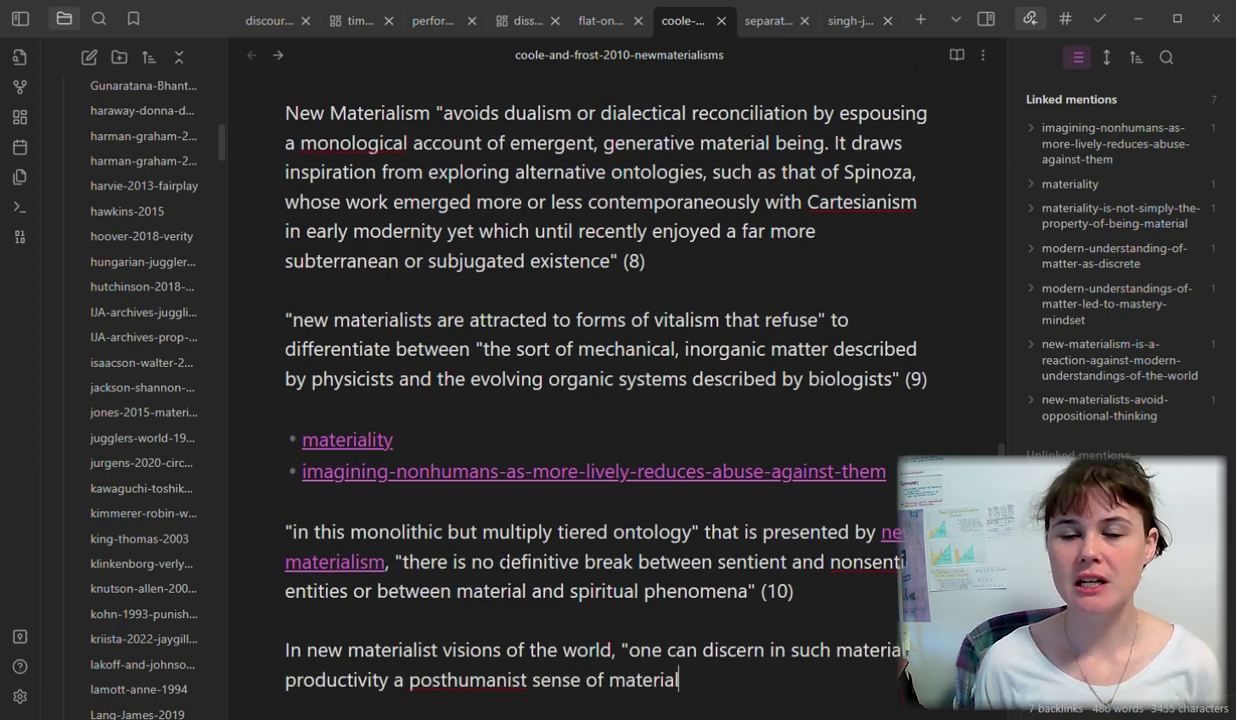
pyautogui.write(' agency and a limitation of humans\' agentic efficacy" (14)')
# Step: Add the quotation "material phenomena are increasingly being conceptualized not as discrete entities or closed systems but rather as open, complex systems with porous boundaries" (15)
pyautogui.press('Return')
pyautogui.press('Return')
pyautogui.write('"')
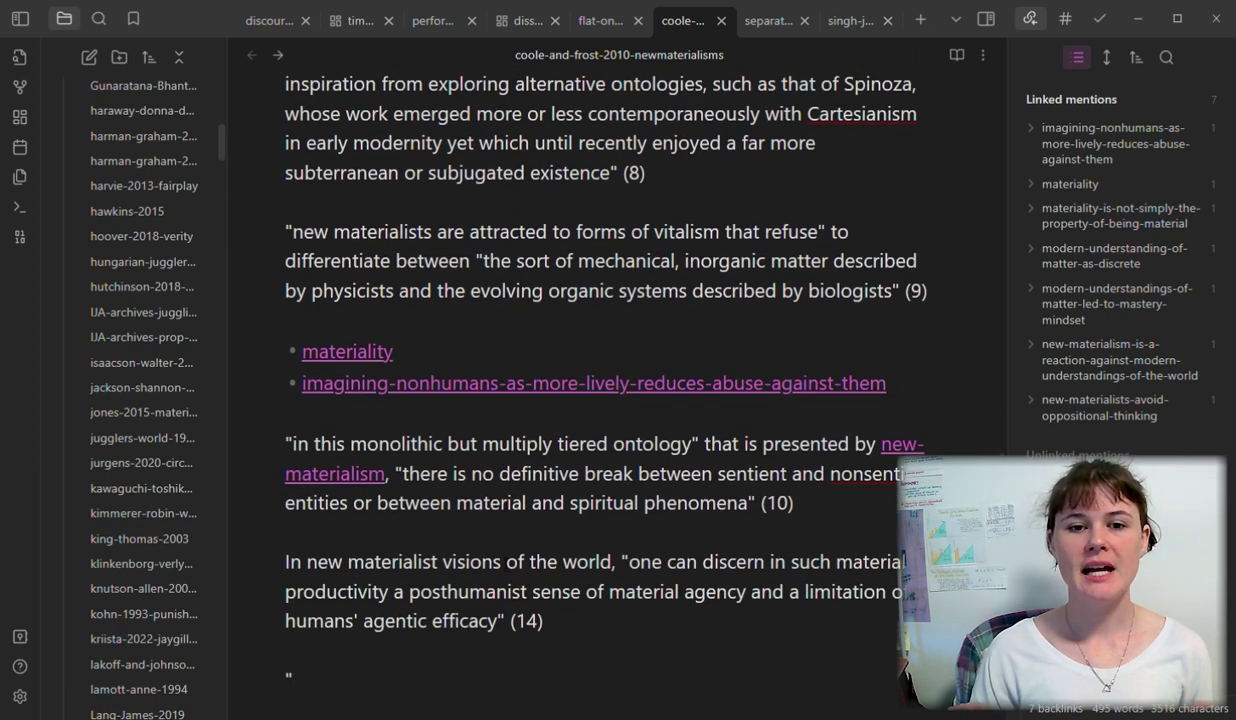
pyautogui.write('material phenomena are increasingly')
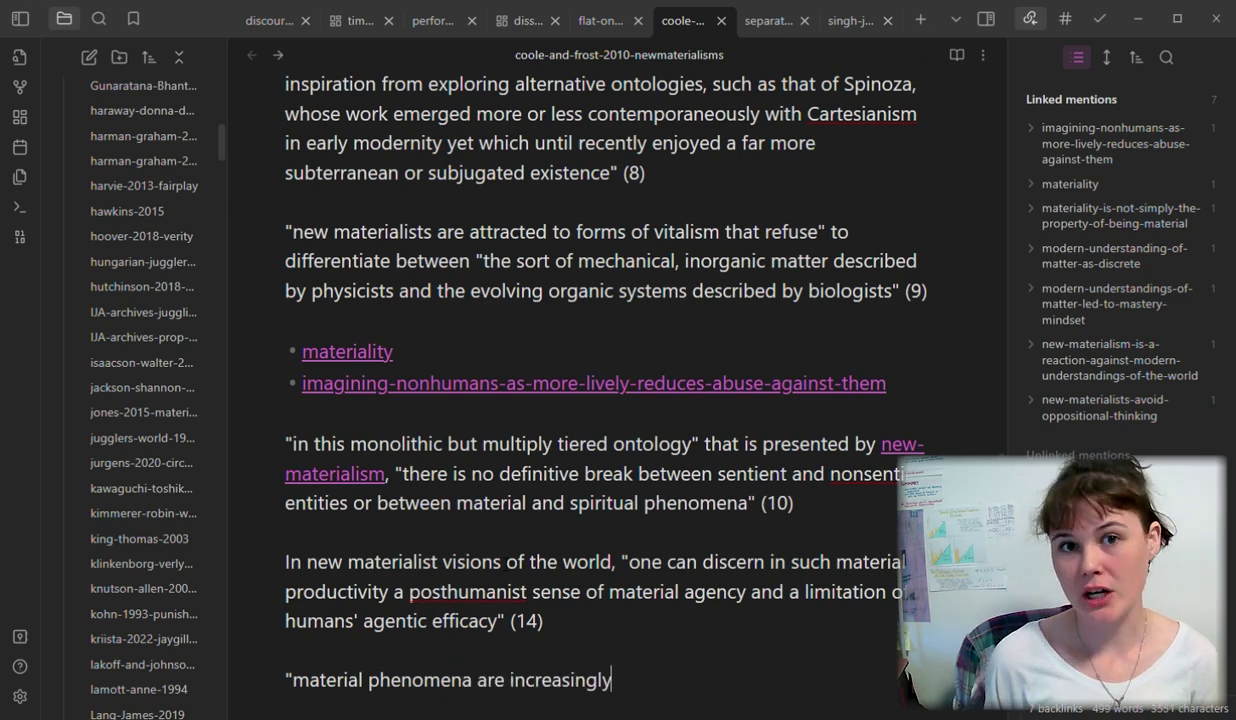
pyautogui.write(' being conceptualized not as discrete entities or closed systems but rather as open, complex systems with porous boundaries" (15')
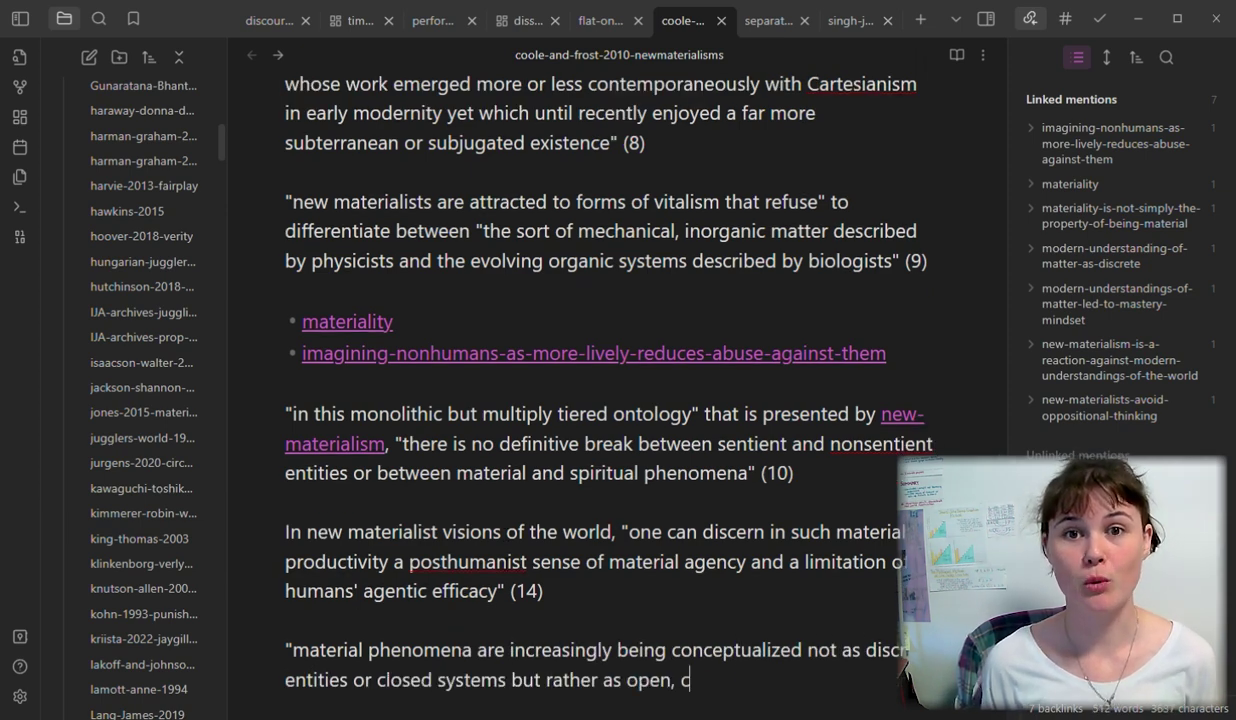
# Step: Start a new quotation with "there is increasing attention to the way seemingly insignificant daily activities work synergistically to produce effects that devastate the global environment."
pyautogui.press('Return')
pyautogui.press('Return')
pyautogui.write('"there ')
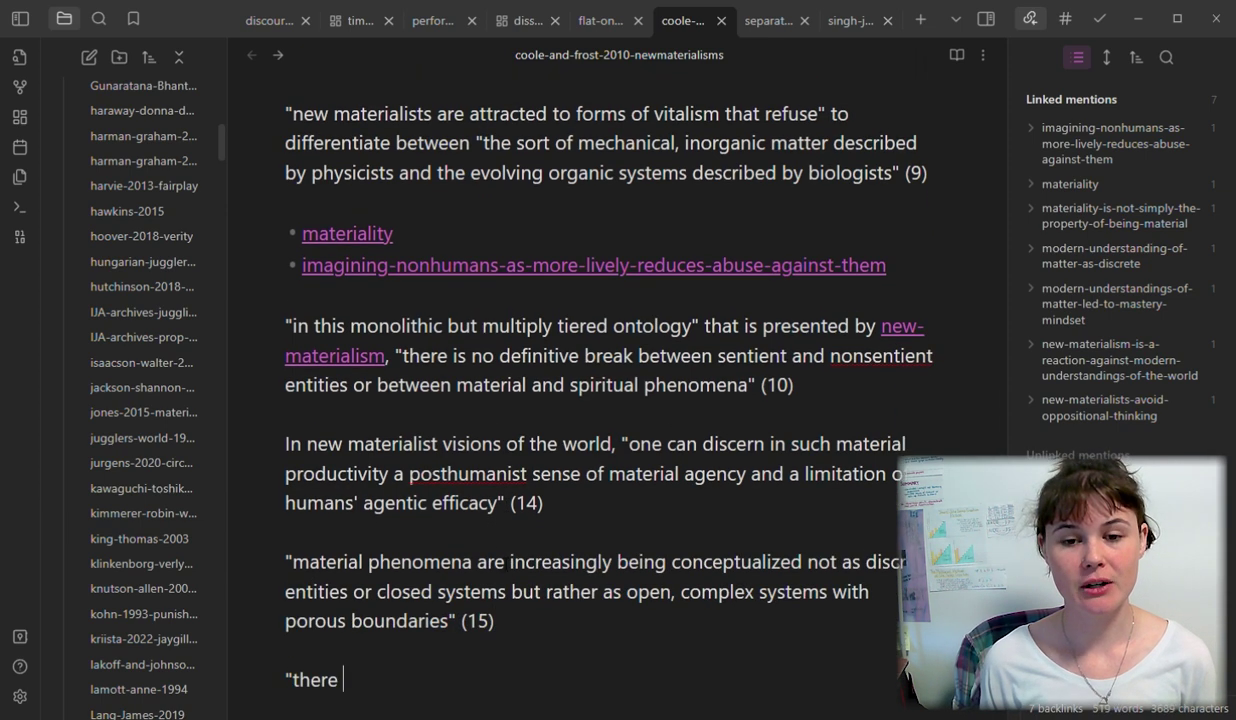
pyautogui.write('is increasing attention to the way seemingly insignificant daily activities work syn')
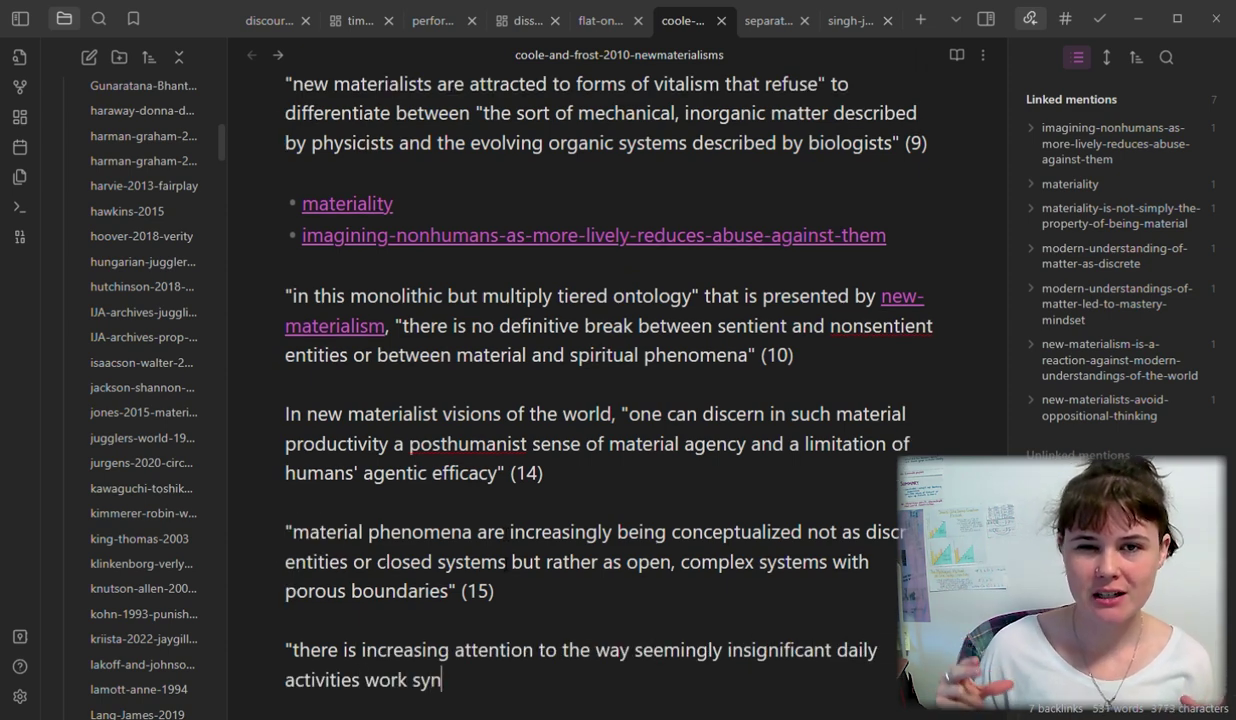
pyautogui.write('ergistically to produce effects that devastate the global enviro')
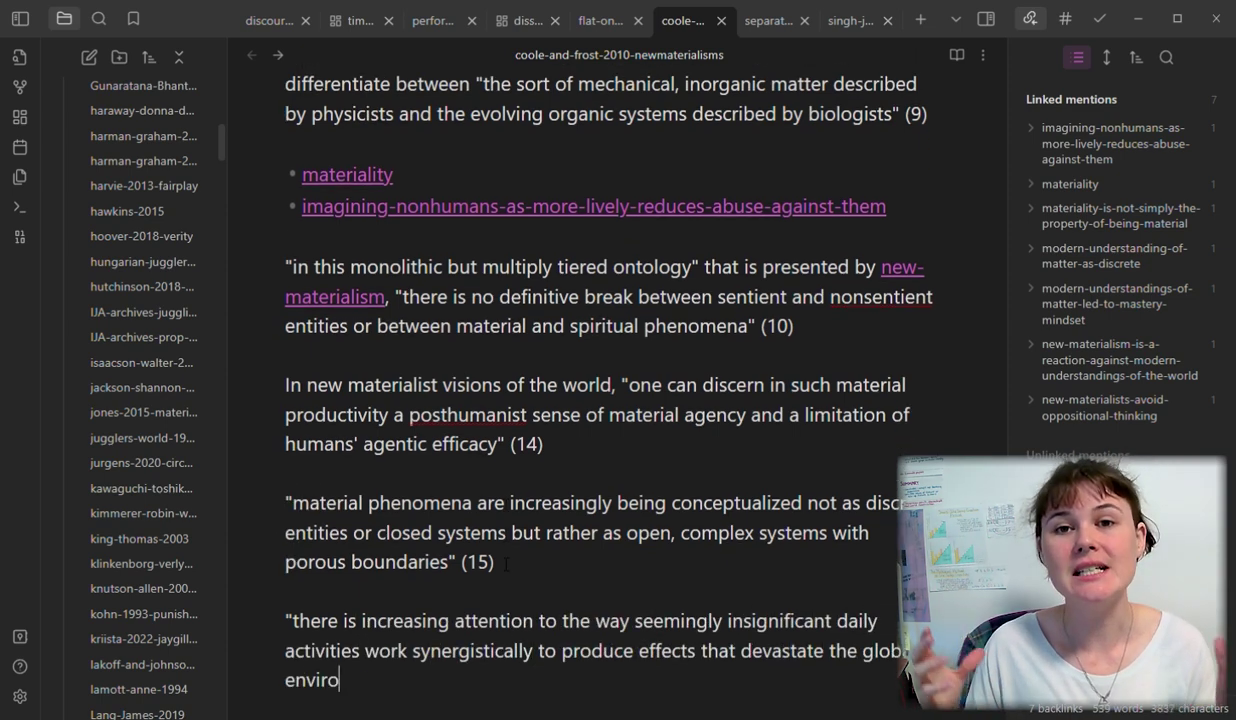
# Step: Complete the quotation with "The enormous macroscopic impact of myriad mundane individual actions provokes critical, political, and legal reflection" (16)
pyautogui.write('nment. The enormous macroscopic impact of myri')
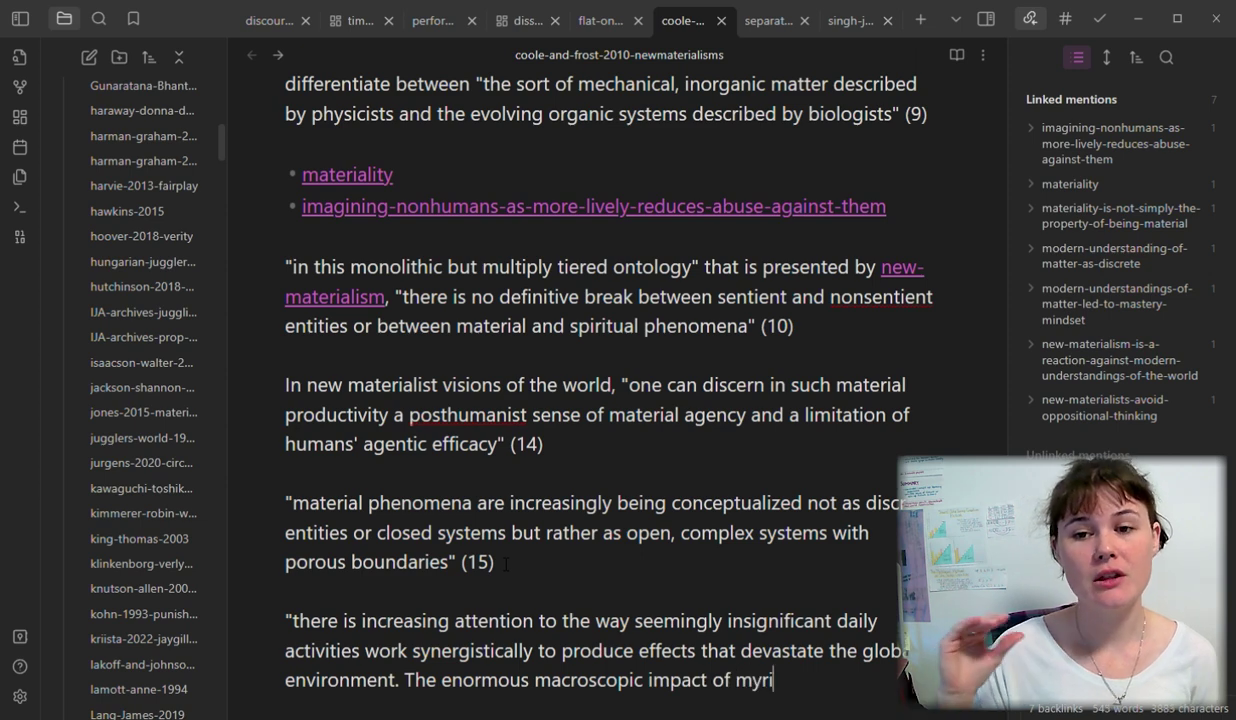
pyautogui.write('ad mundane individual actions provokes critical, political, and legal reflectio')
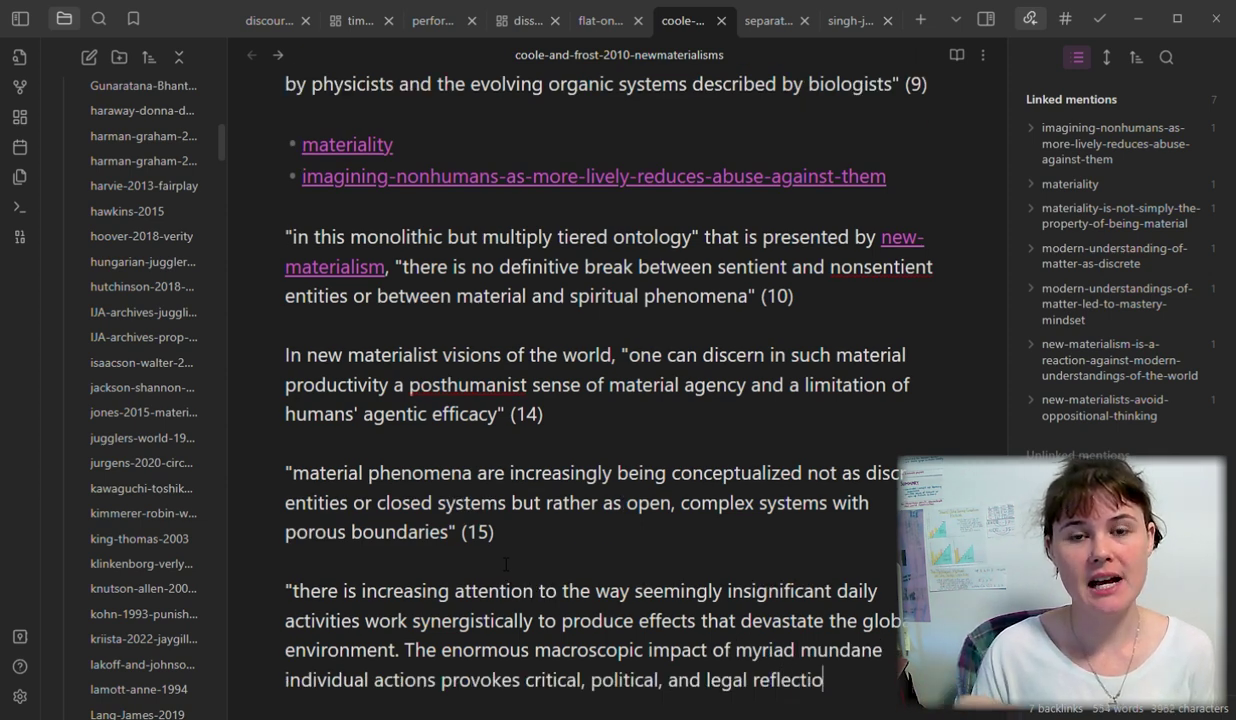
pyautogui.write('n" (16)')
# Step: Add the bullet "thinking about the daily activities of like, grocery shopping and getting a plastic bag and how single-use plastic is now banned in Ontario"
pyautogui.press('Return')
pyautogui.write('- thinking about the daily activities of li')
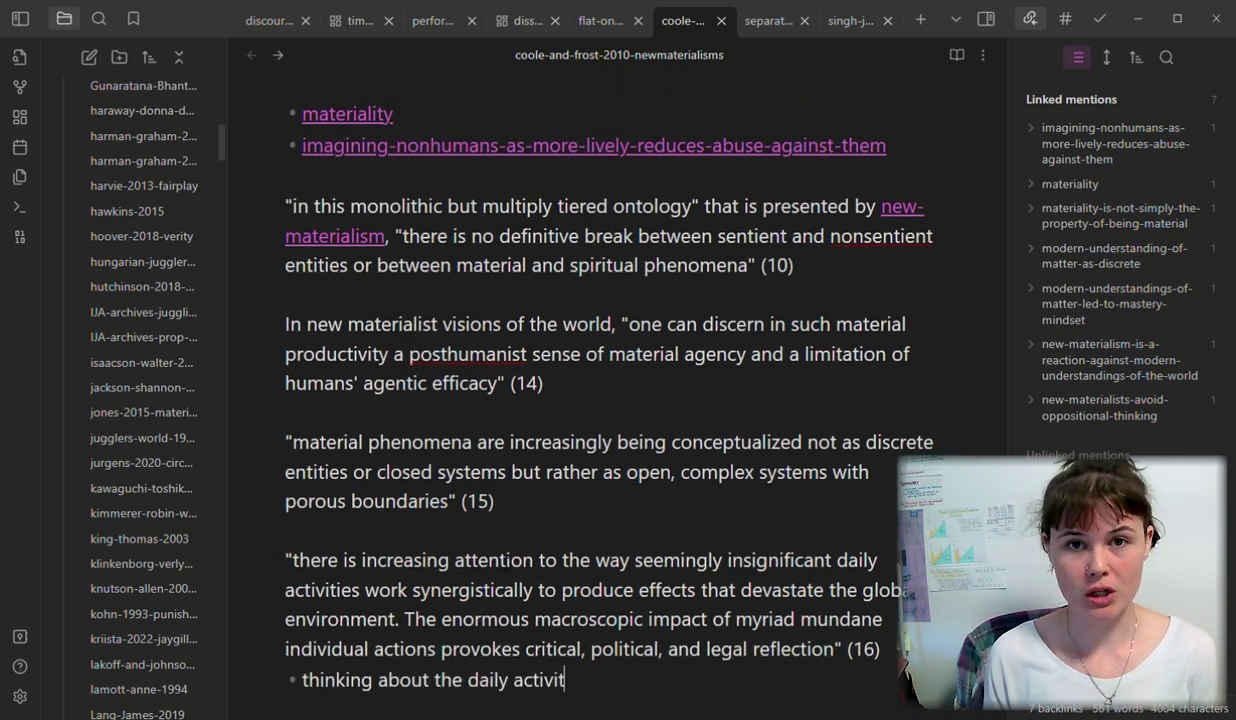
pyautogui.write('ke, groery ')
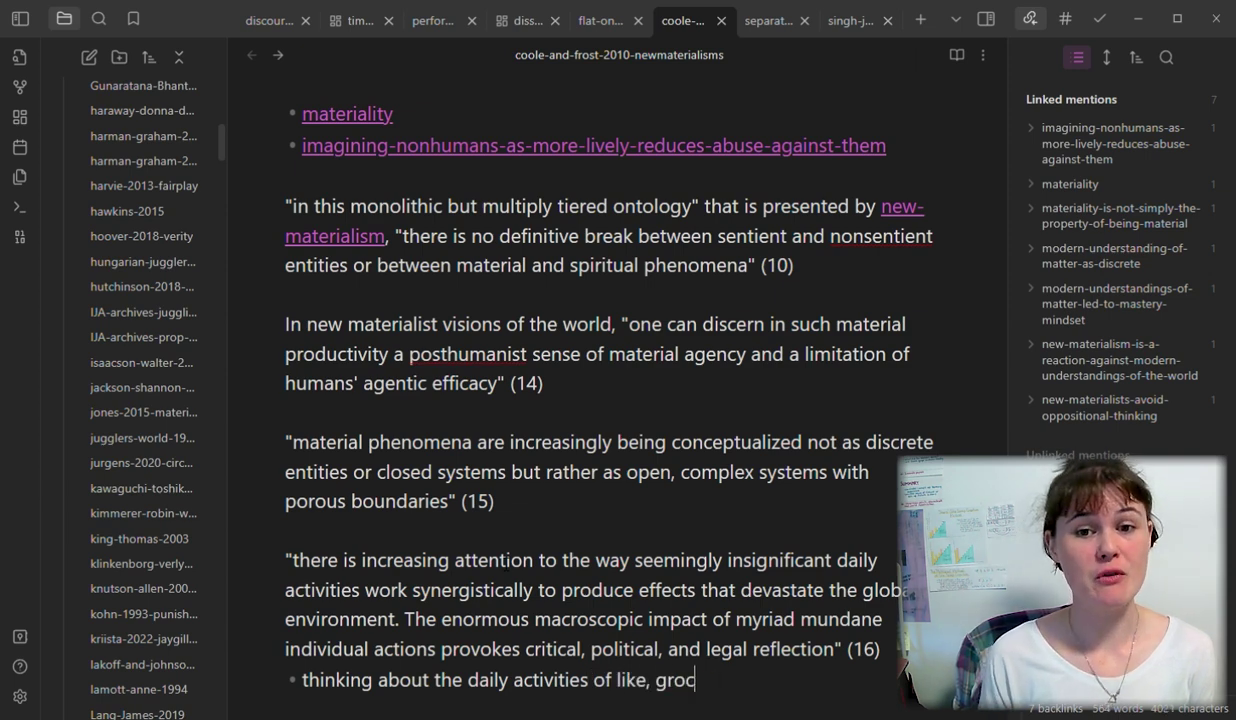
pyautogui.write('ery shopping ')
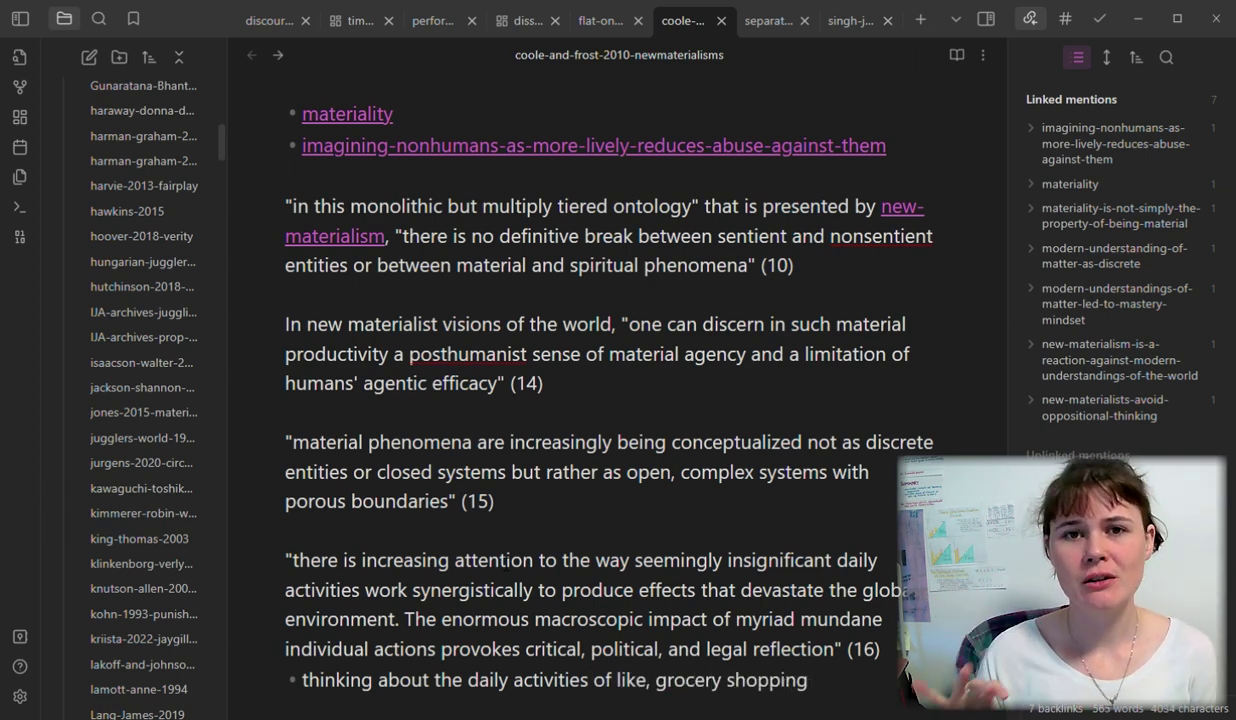
pyautogui.write('and ')
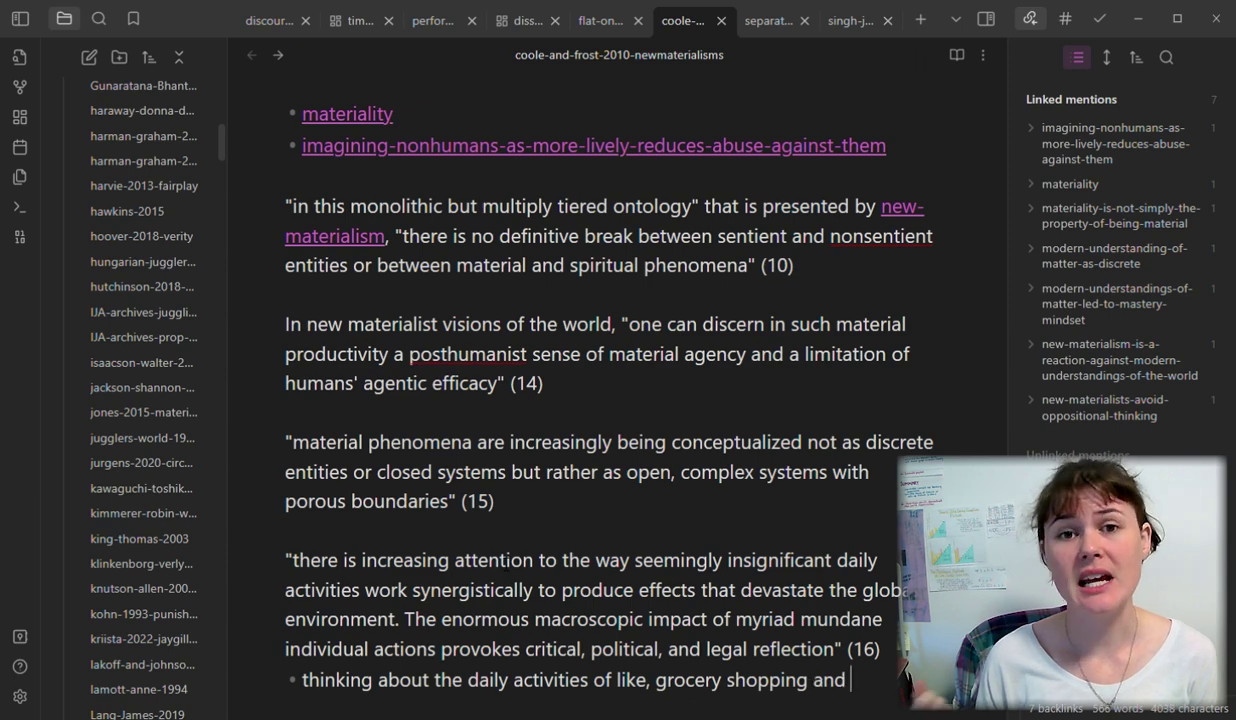
pyautogui.write('getting plastic bag and how ')
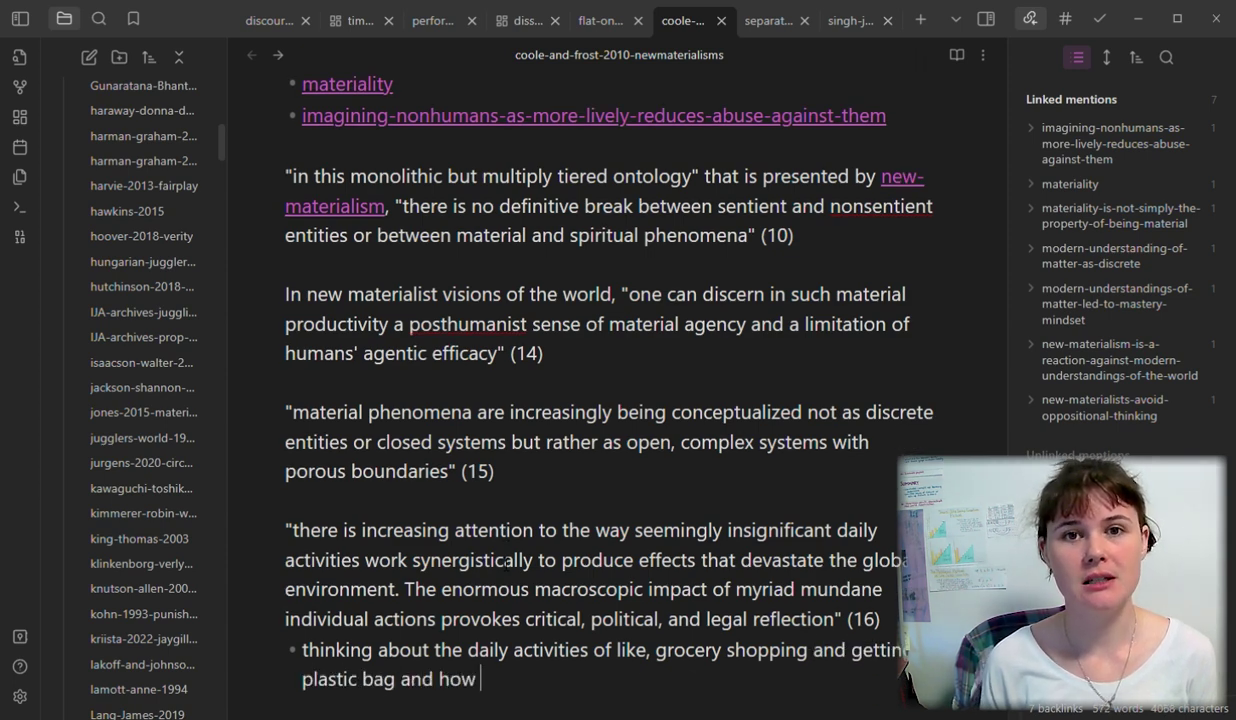
pyautogui.write('single-use')
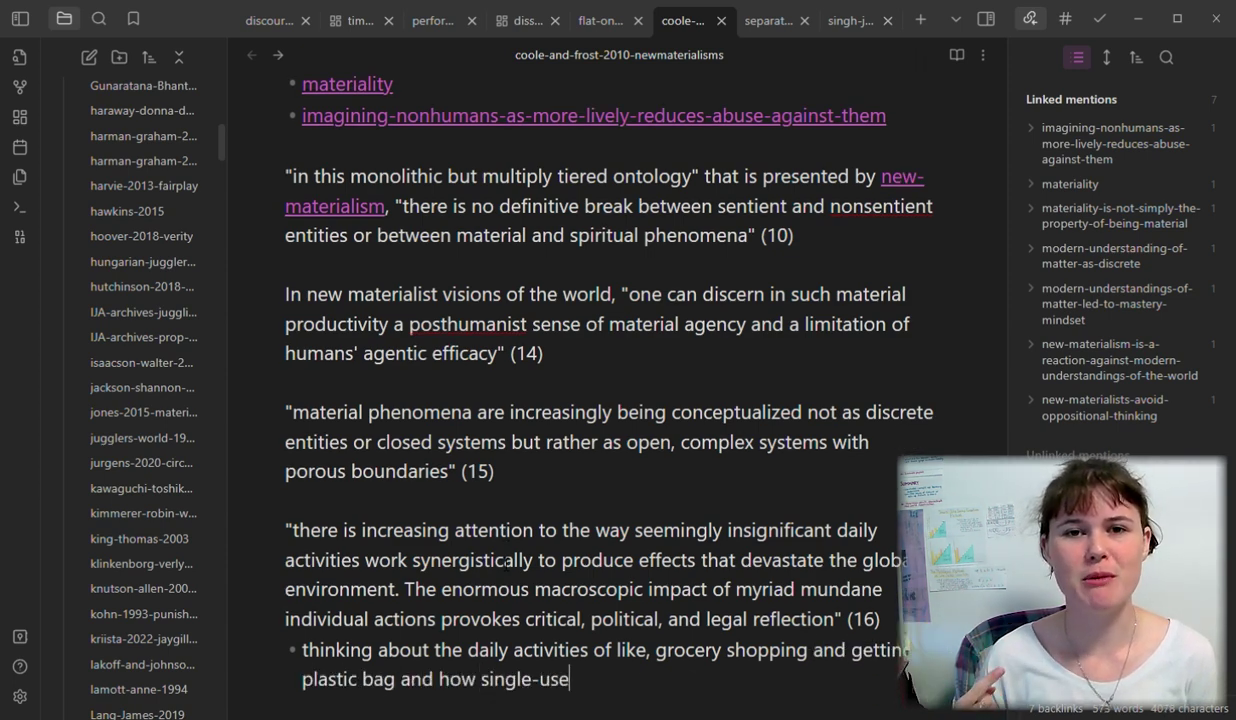
pyautogui.write(' plastic is now banned in Ont')
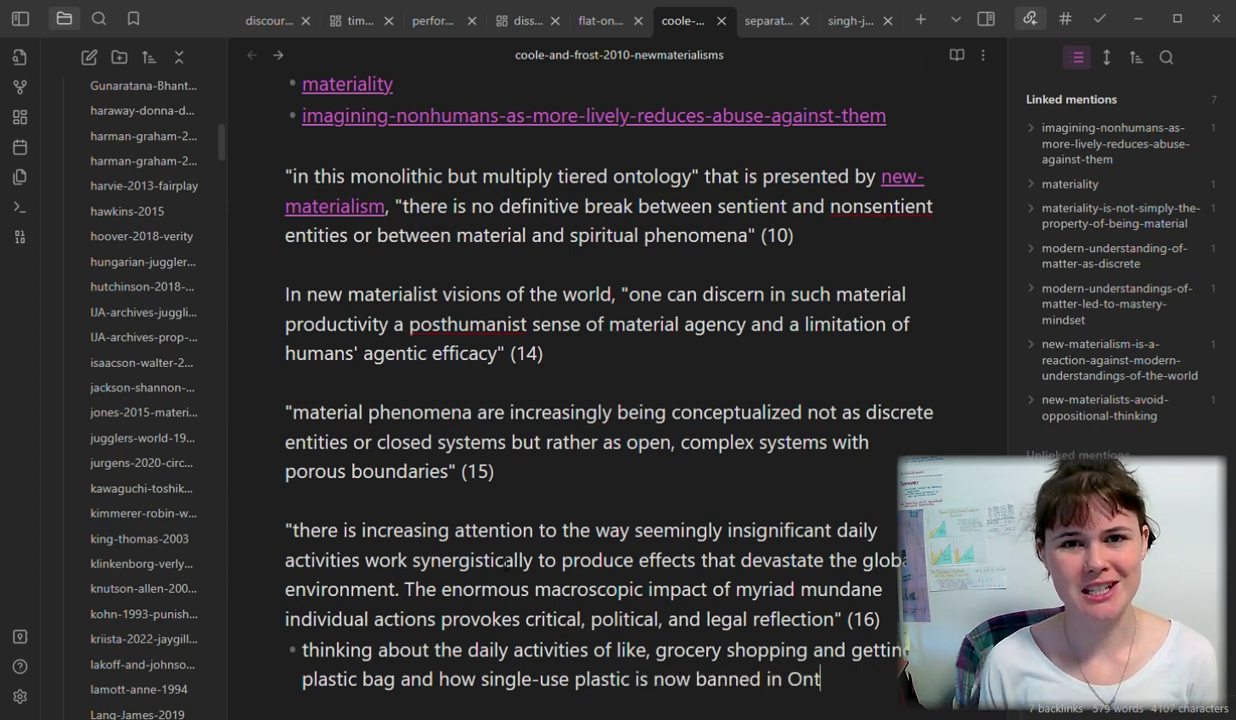
# Step: End the bullet with ", I guess because they are realizing the impact of individual minute actions." and open a new paragraph below
pyautogui.write('ario, I guess because they are realizing')
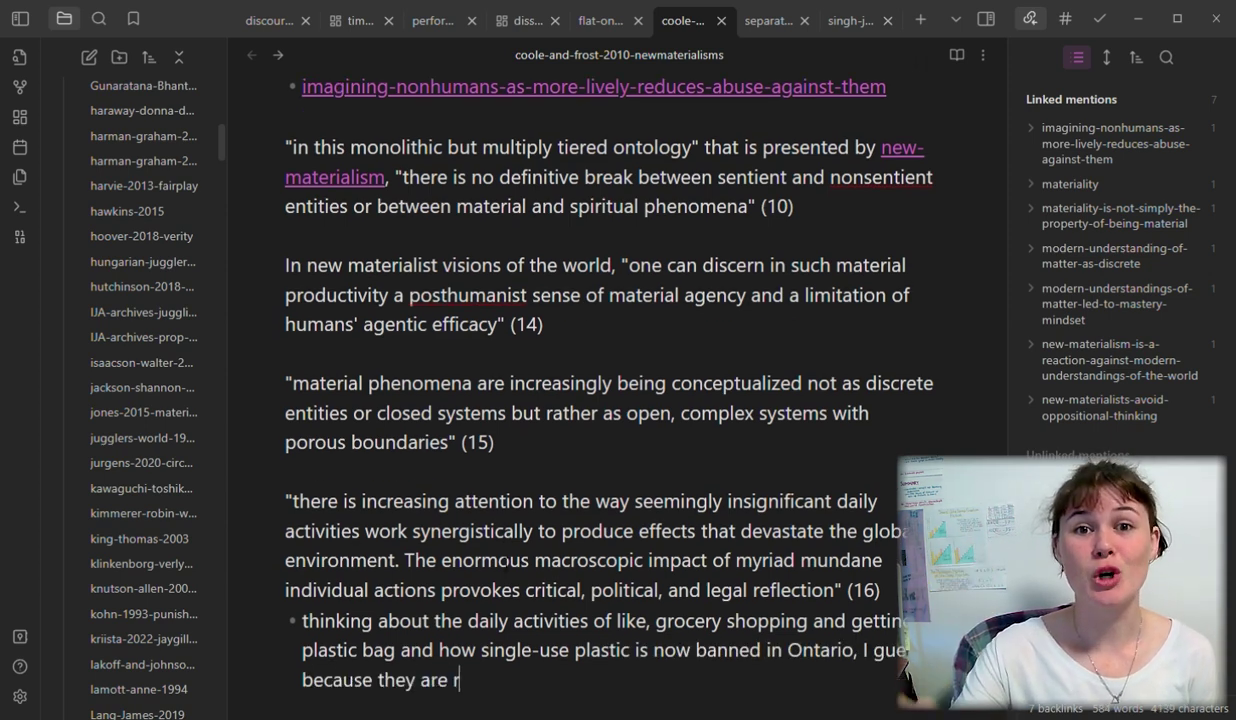
pyautogui.write(' the impact o')
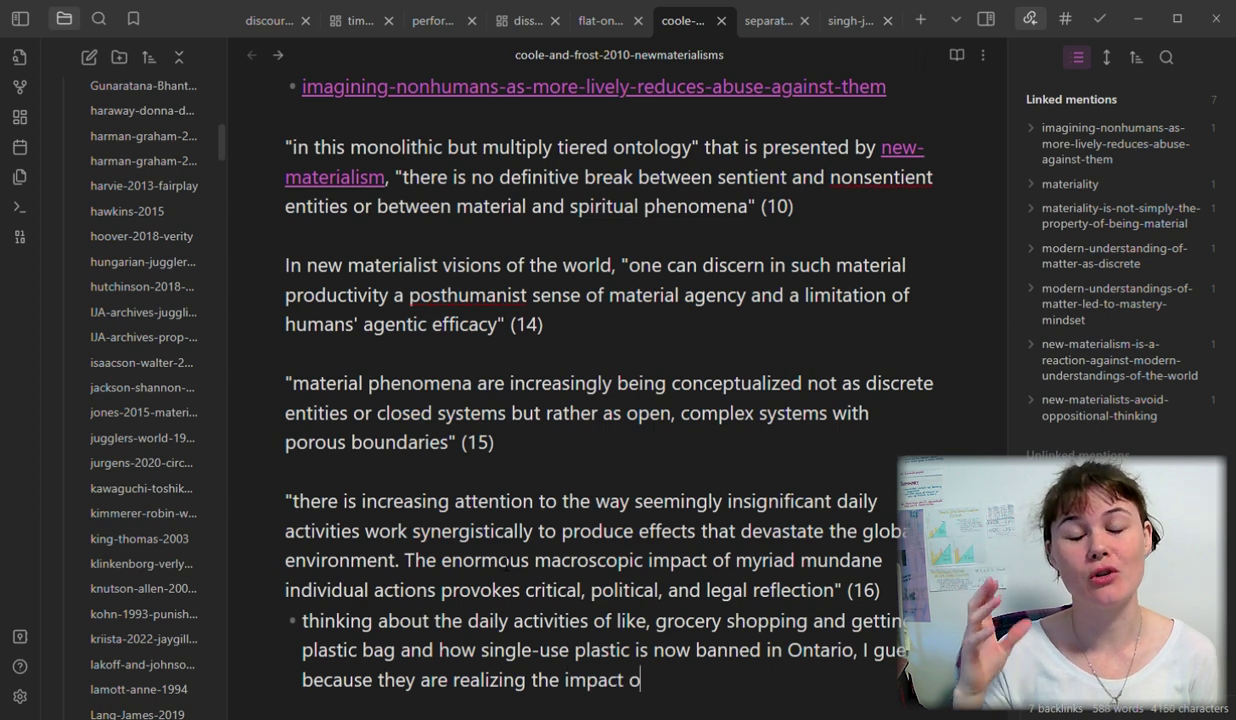
pyautogui.write('f individual minute ')
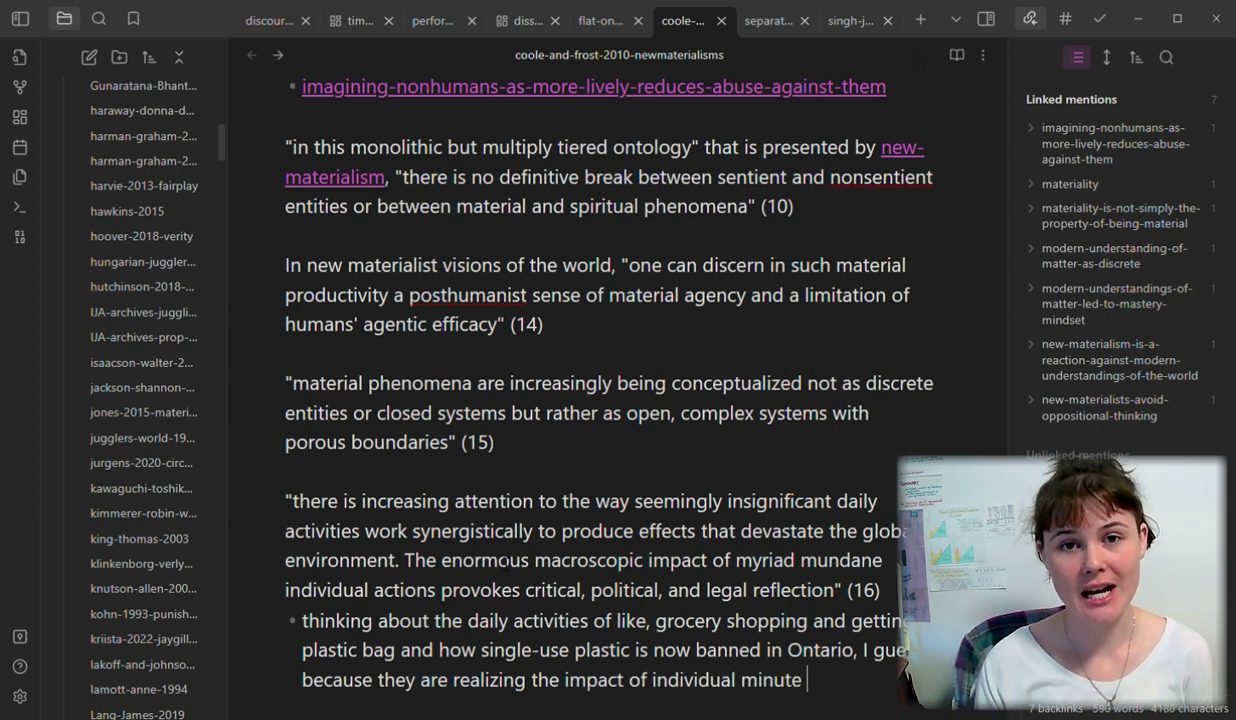
pyautogui.write('actions.')
pyautogui.press('Return')
pyautogui.press('Return')
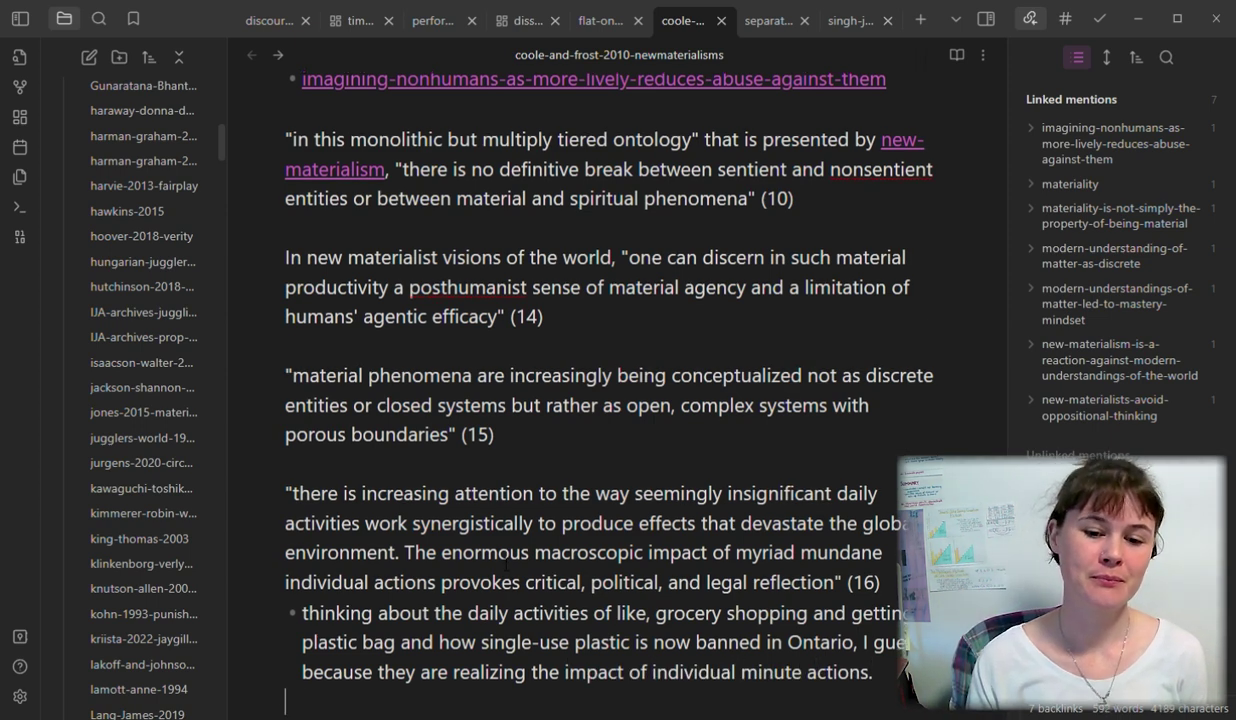